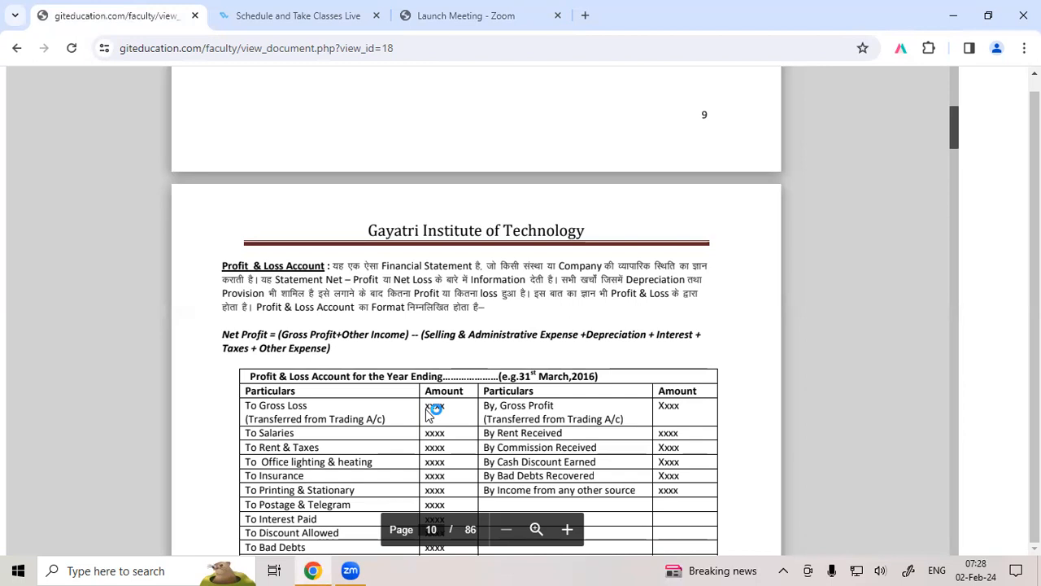
Review the Trading Account example on page 9 and the Profit & Loss Account format on page 10.
scroll(429, 413, up, 5)
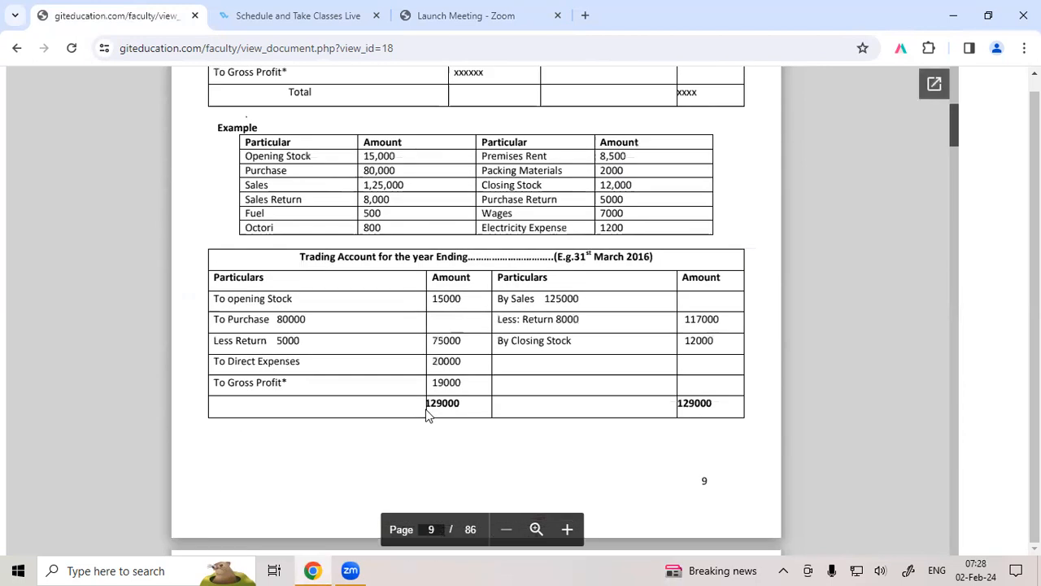
scroll(429, 414, down, 1)
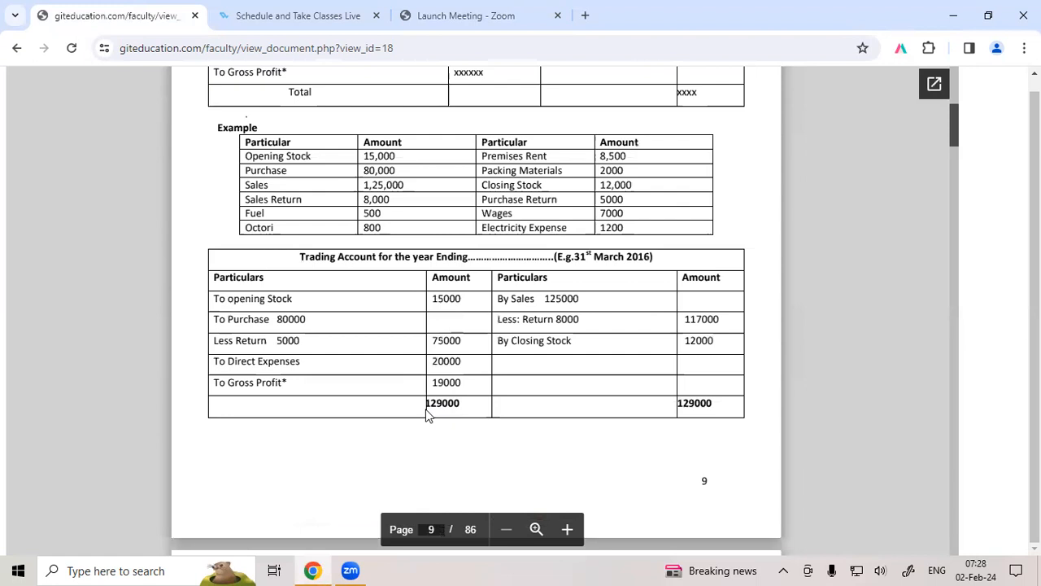
scroll(429, 414, down, 4)
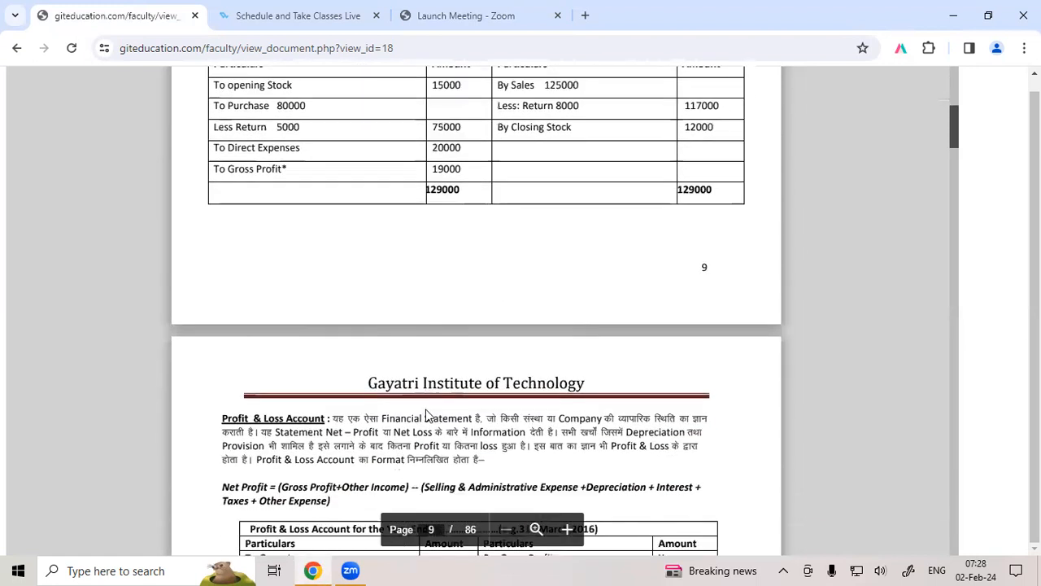
scroll(428, 415, down, 2)
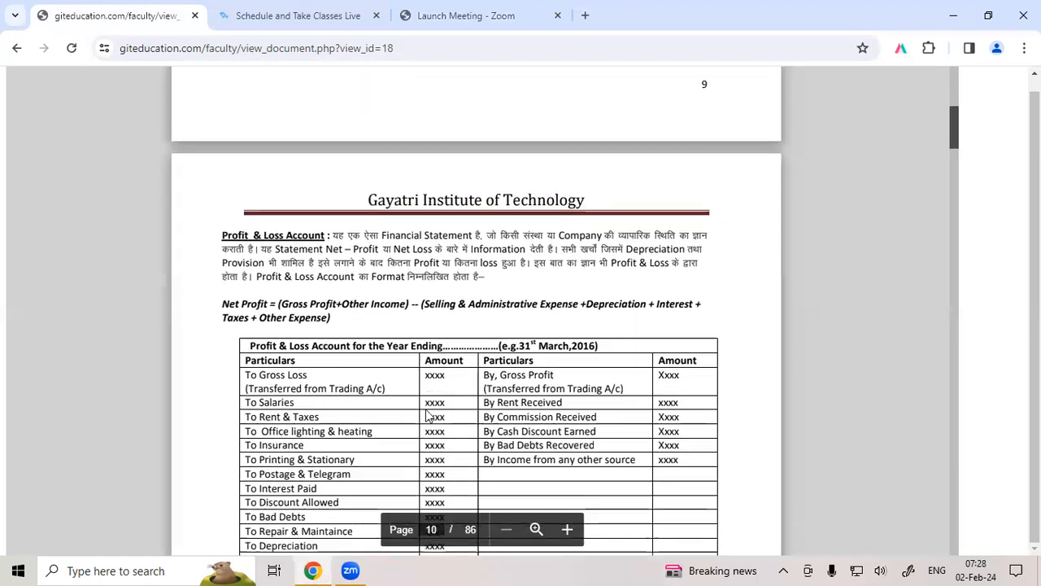
scroll(429, 415, down, 2)
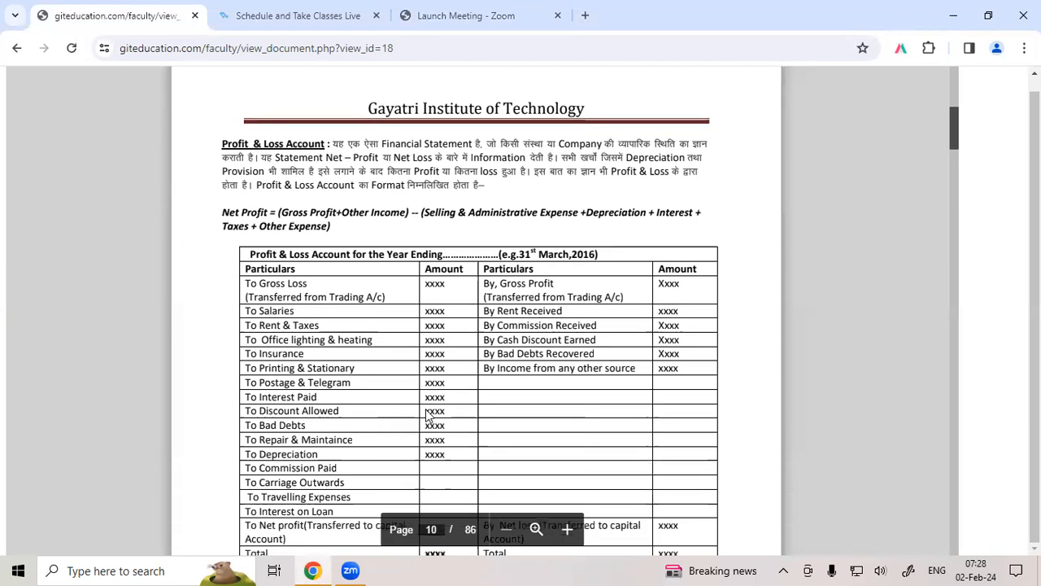
scroll(428, 415, down, 1)
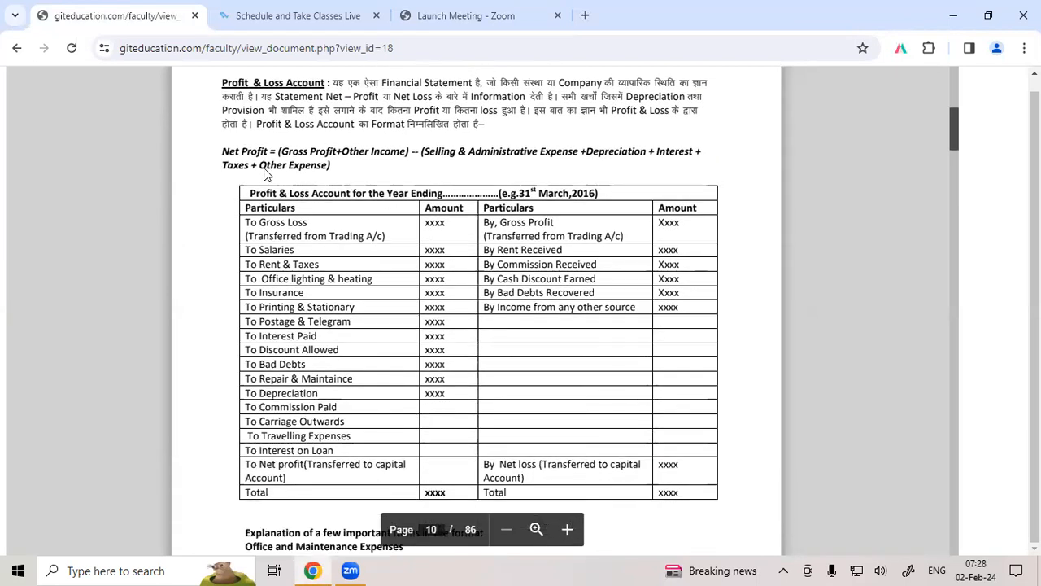
Annotate the Net Profit formula with a tick and underline the expense terms, the minus sign and Net Profit in red.
click(313, 483)
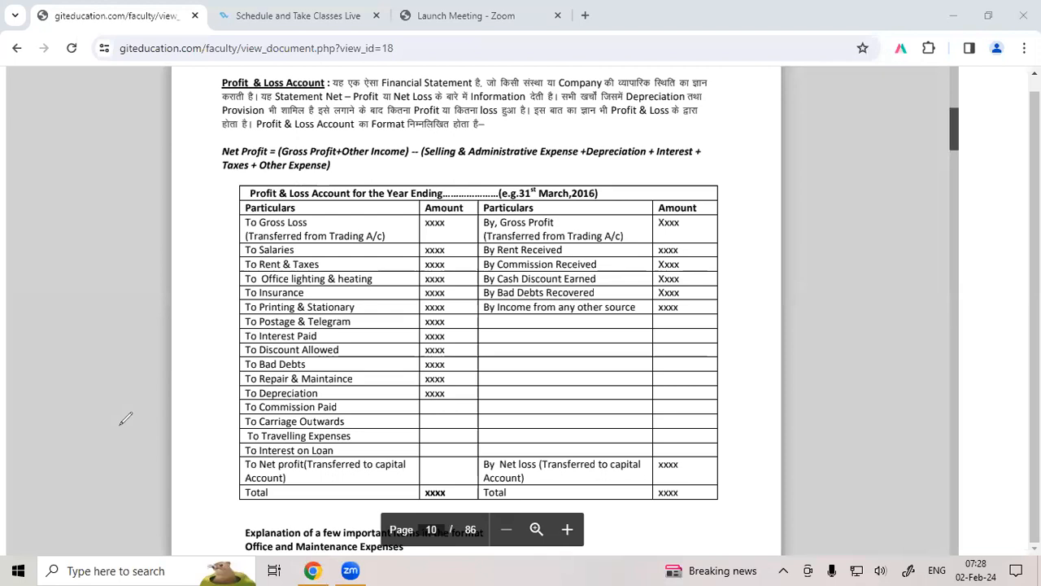
drag(205, 158, 227, 149)
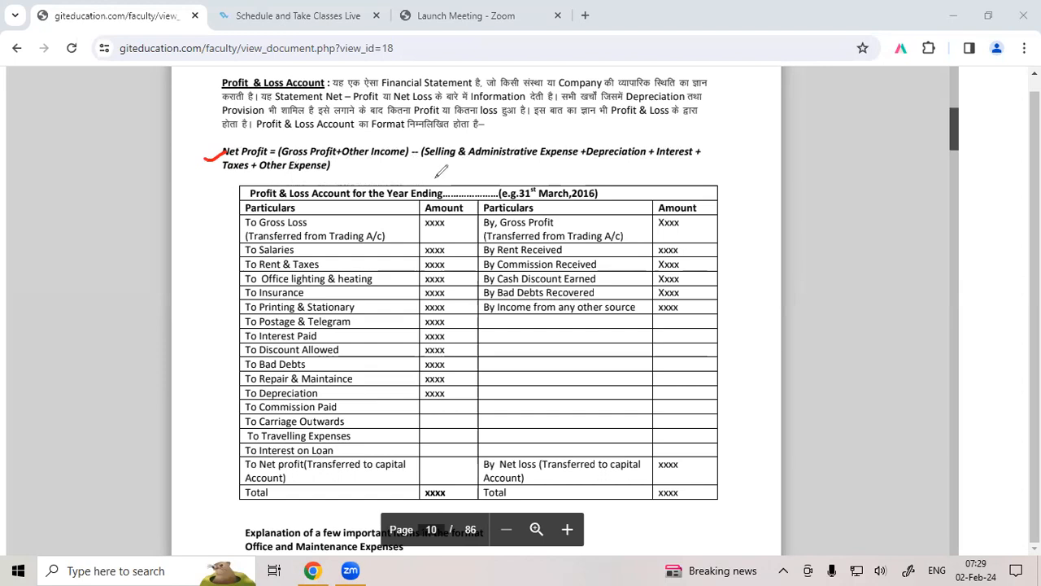
drag(470, 154, 508, 159)
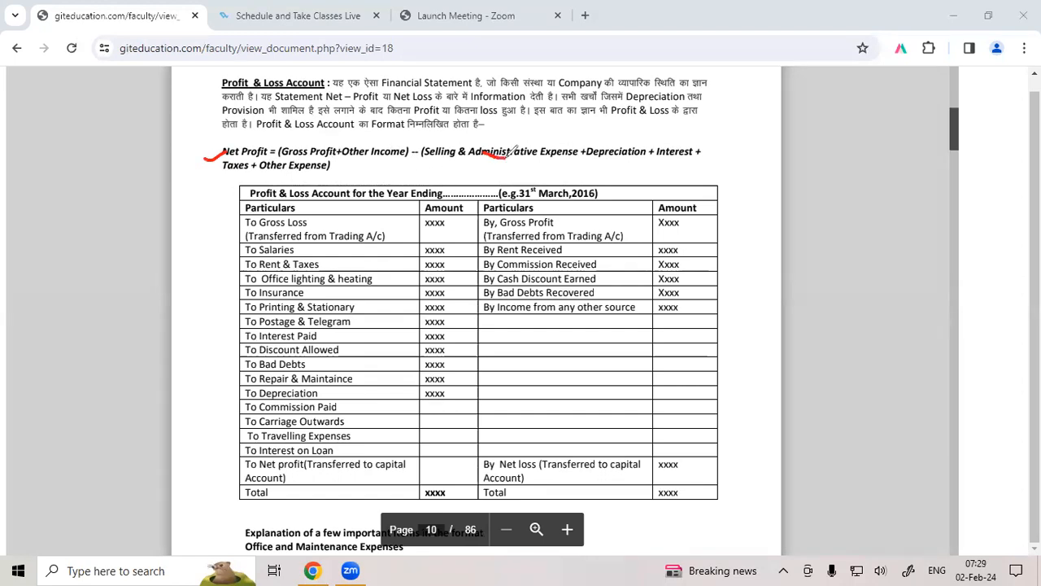
key(ctrl+z)
drag(515, 170, 674, 167)
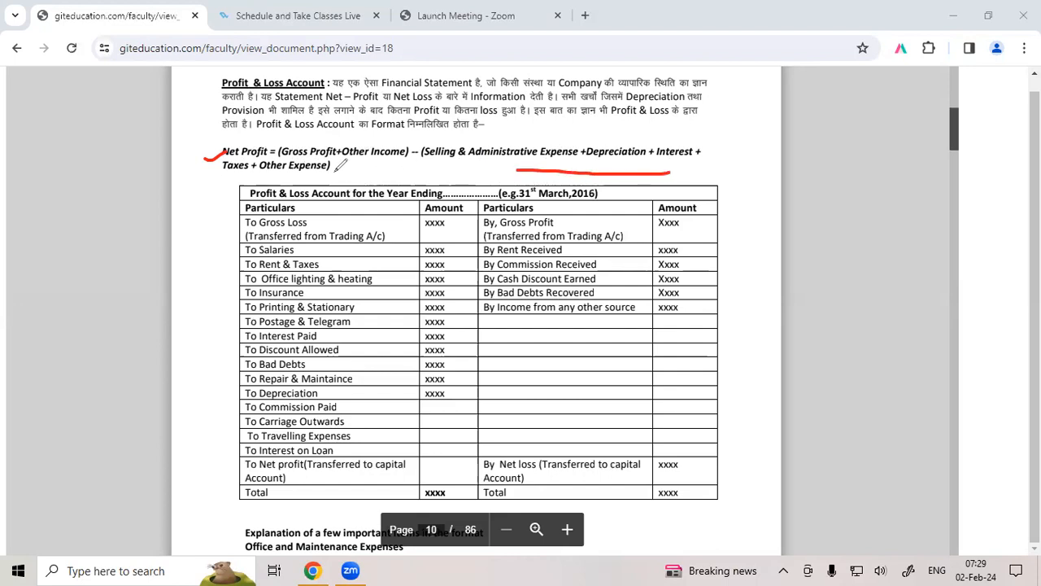
drag(256, 174, 287, 172)
drag(406, 161, 419, 160)
drag(237, 160, 252, 158)
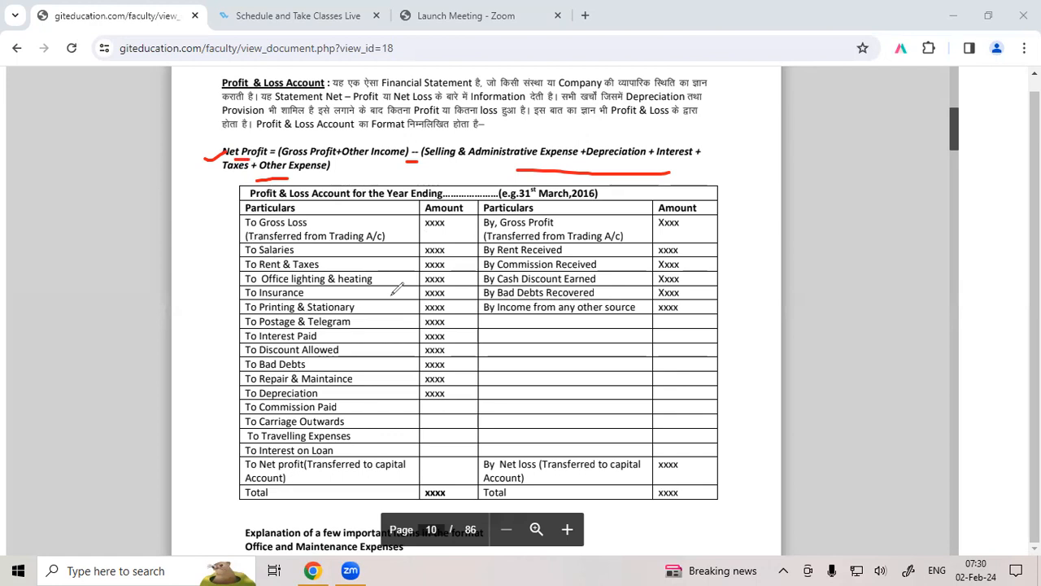
Bracket the format table's debit side, underline Gross and tick the entries from To Gross Loss through To Office lighting & heating.
mouse_move(241, 190)
mouse_down()
mouse_move(207, 236)
mouse_move(195, 366)
mouse_move(204, 466)
mouse_move(237, 467)
mouse_up()
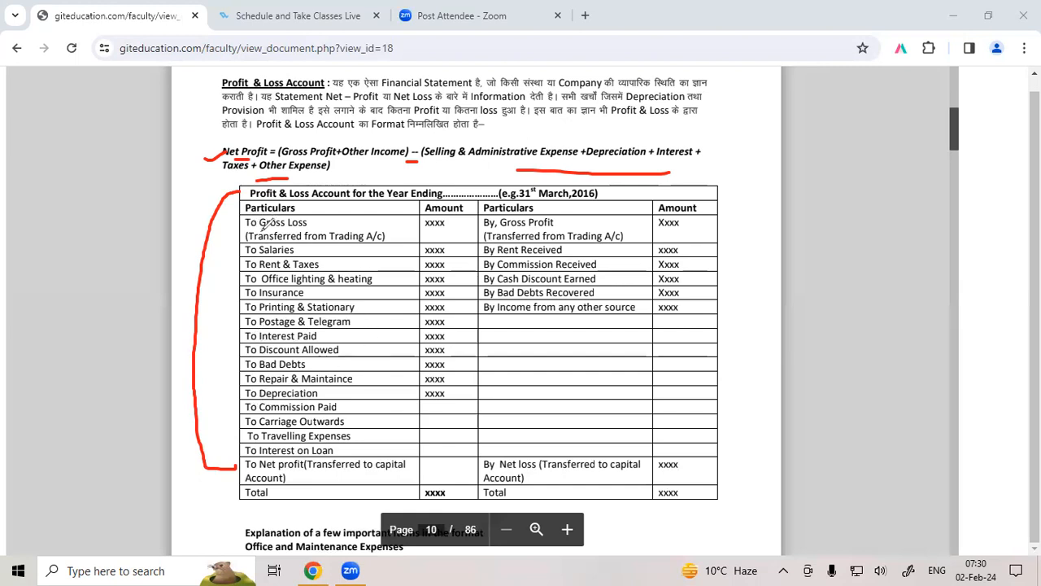
drag(260, 229, 294, 230)
drag(230, 228, 247, 240)
drag(225, 254, 244, 249)
mouse_move(243, 259)
mouse_down()
mouse_move(219, 268)
mouse_move(243, 267)
mouse_up()
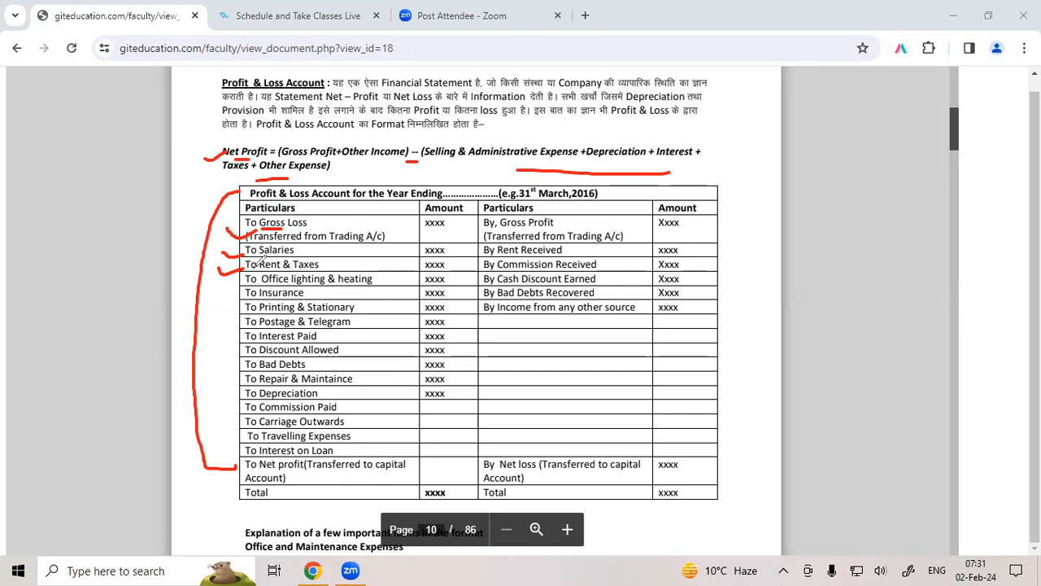
mouse_move(244, 279)
mouse_down()
mouse_move(222, 284)
mouse_move(238, 279)
mouse_up()
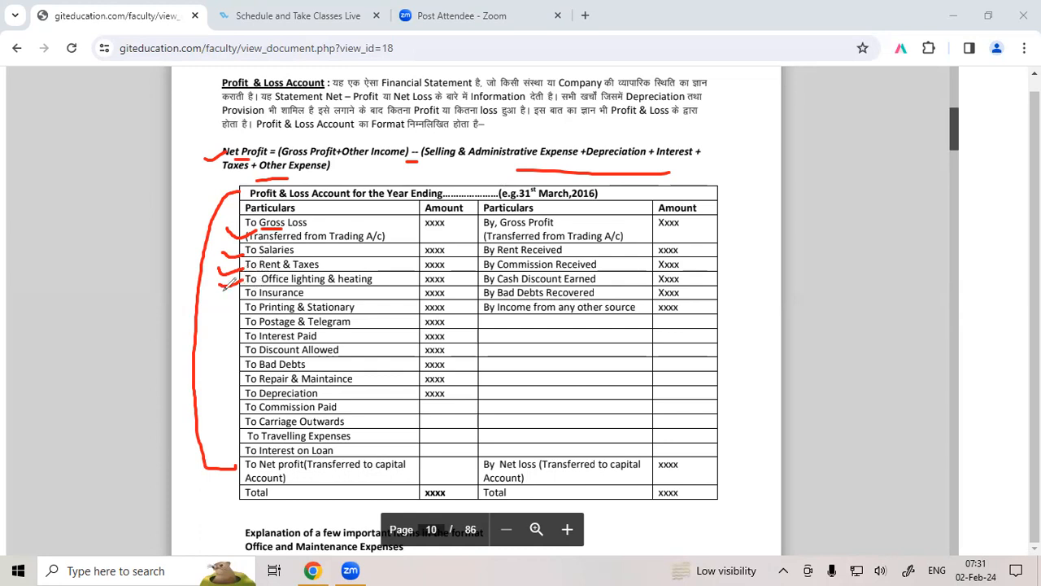
Tick the debit entries from To Insurance through To Interest on Loan in the format table.
drag(215, 297, 244, 289)
mouse_move(218, 306)
mouse_down()
mouse_move(244, 302)
mouse_move(228, 330)
mouse_move(246, 322)
mouse_up()
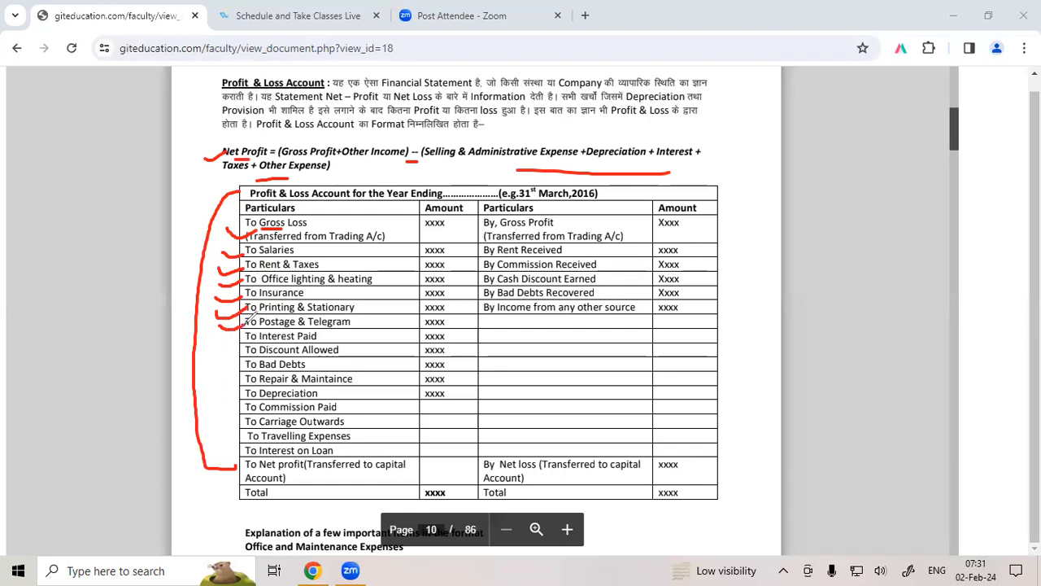
mouse_move(222, 330)
mouse_down()
mouse_move(229, 341)
mouse_move(250, 335)
mouse_up()
mouse_move(226, 345)
mouse_down()
mouse_move(230, 357)
mouse_move(247, 349)
mouse_up()
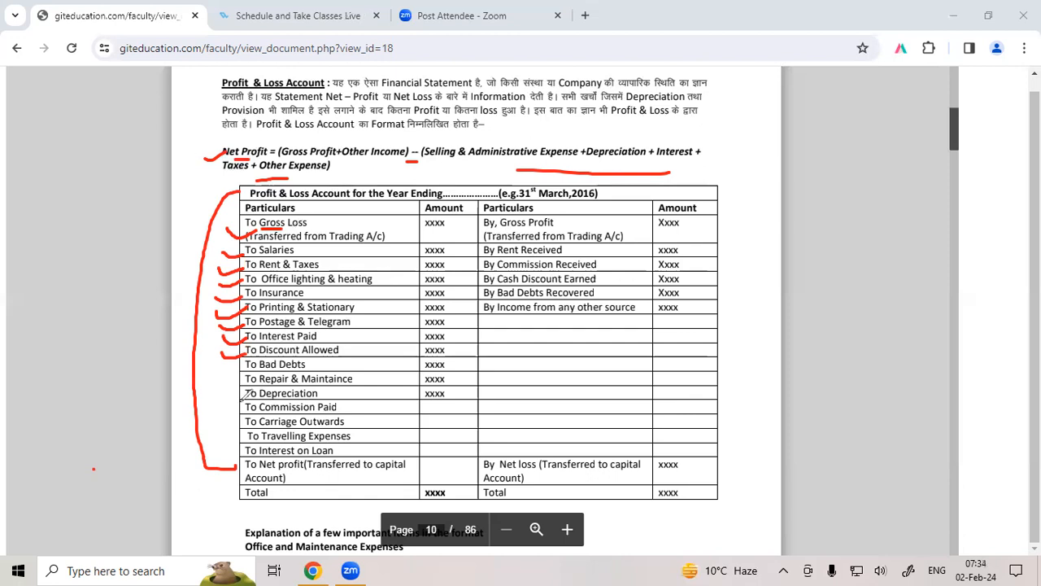
drag(229, 356, 246, 368)
drag(218, 382, 248, 379)
click(217, 398)
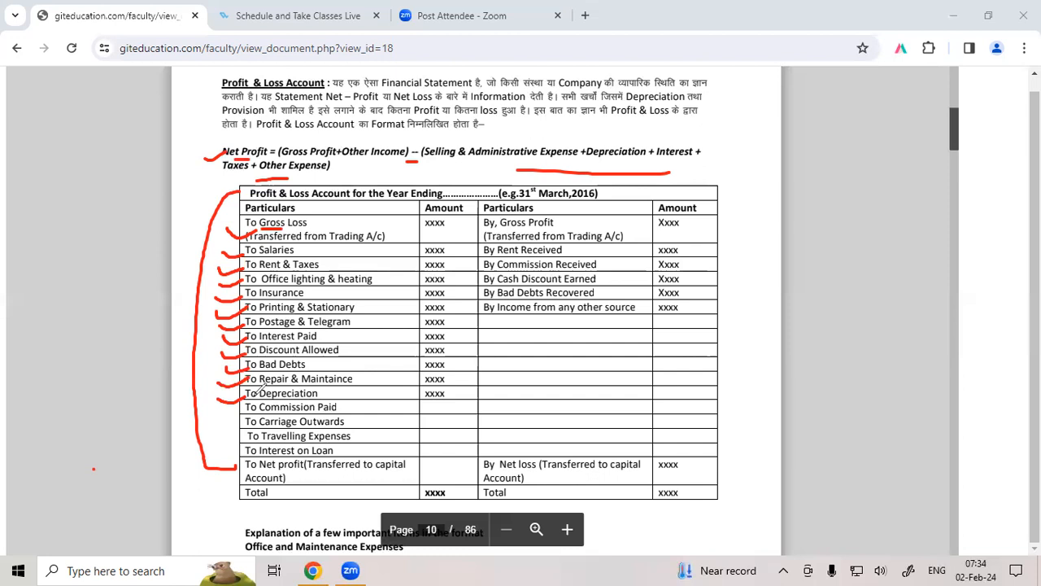
click(219, 410)
drag(219, 412, 246, 406)
click(219, 427)
mouse_move(220, 426)
mouse_down()
mouse_move(247, 420)
mouse_move(252, 445)
mouse_up()
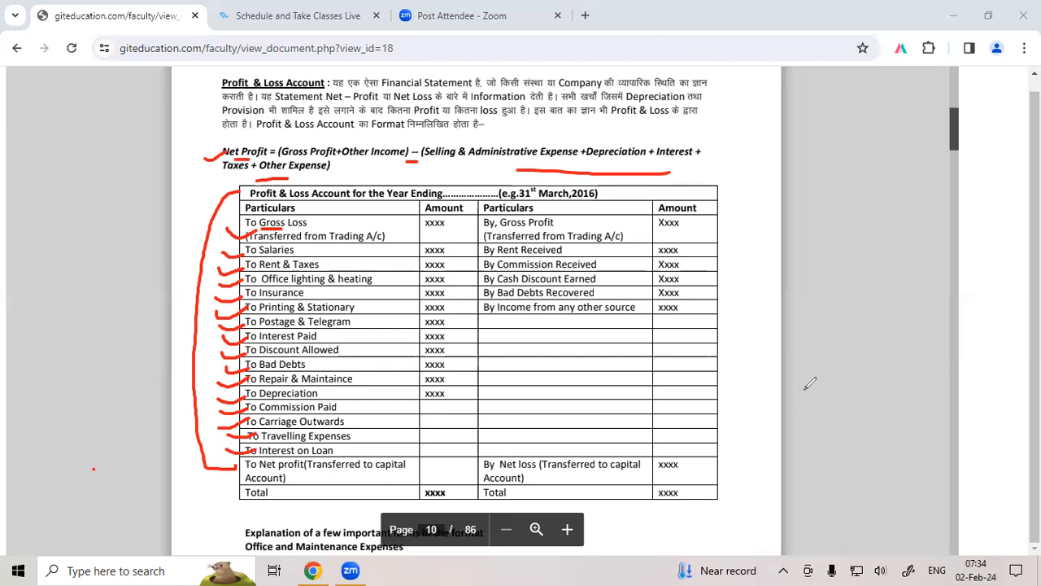
Tick the credit entries from By Gross Profit through By Income from any other source.
drag(574, 217, 604, 208)
drag(584, 251, 622, 235)
drag(606, 265, 633, 248)
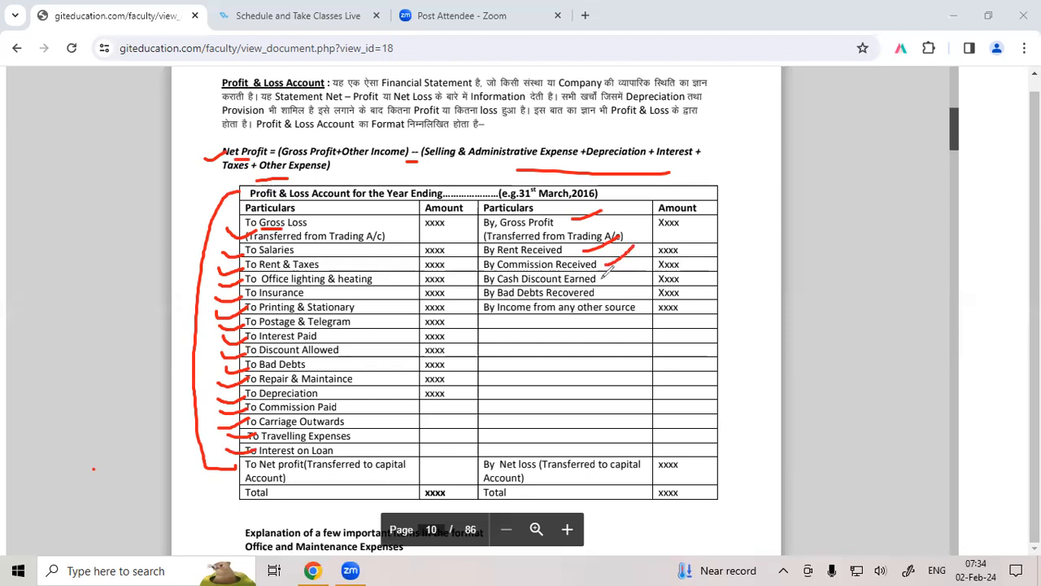
drag(601, 280, 624, 266)
drag(612, 287, 632, 278)
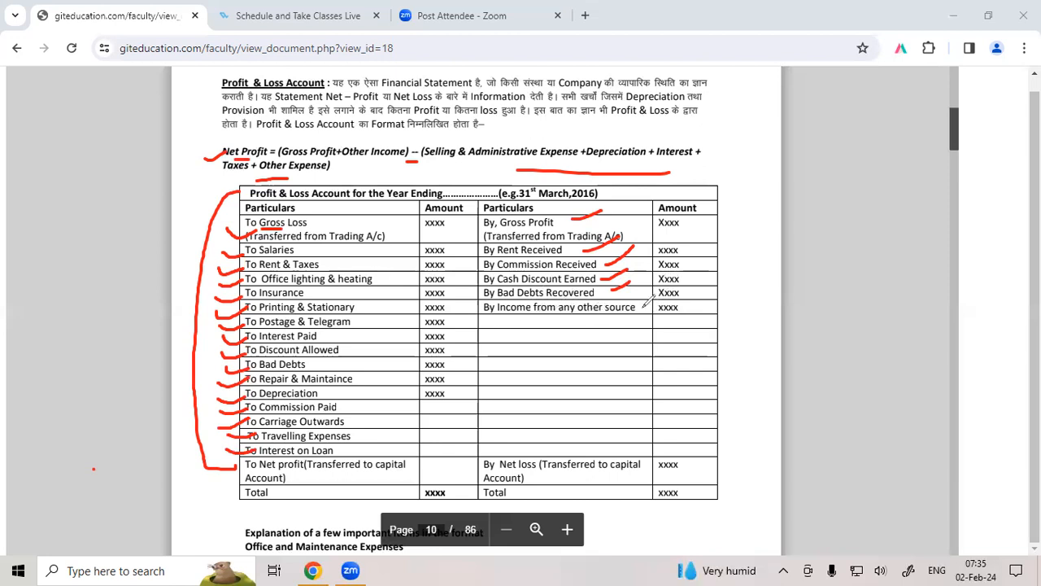
drag(641, 307, 652, 297)
Bracket the debit and credit Amount columns and draw a total line beneath each bracket.
mouse_move(690, 222)
mouse_down()
mouse_move(713, 229)
mouse_move(716, 262)
mouse_move(715, 299)
mouse_move(693, 307)
mouse_up()
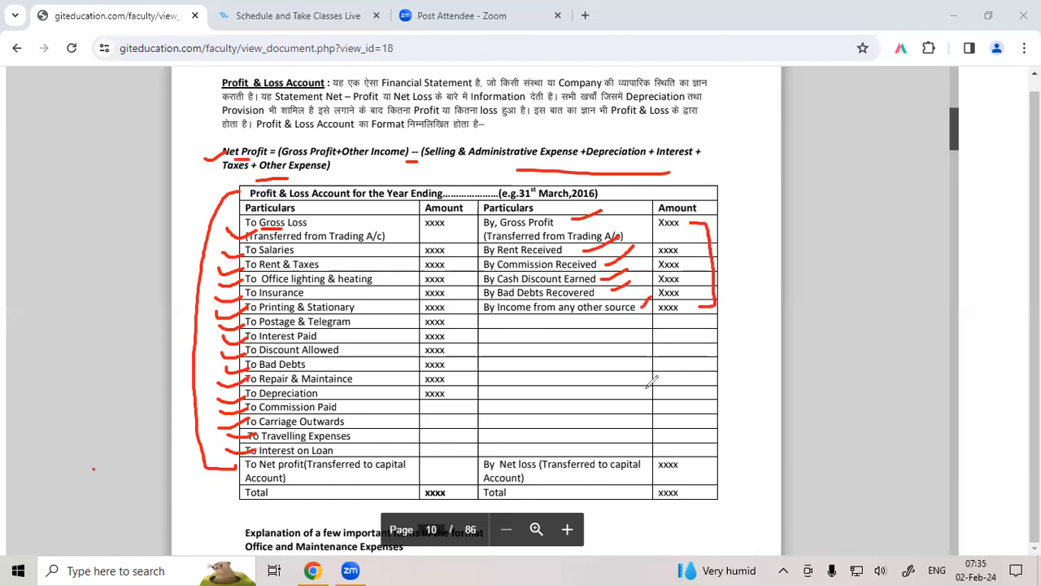
mouse_move(457, 218)
mouse_down()
mouse_move(477, 264)
mouse_move(477, 370)
mouse_move(473, 399)
mouse_move(453, 414)
mouse_up()
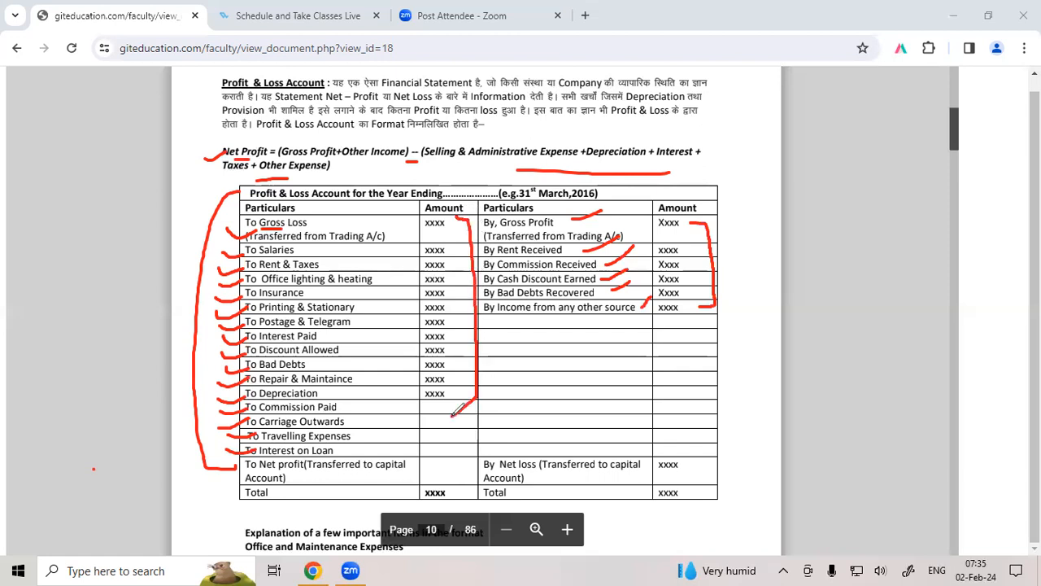
mouse_move(716, 210)
mouse_down()
mouse_move(764, 318)
mouse_move(734, 343)
mouse_up()
drag(696, 375, 762, 368)
drag(413, 421, 515, 409)
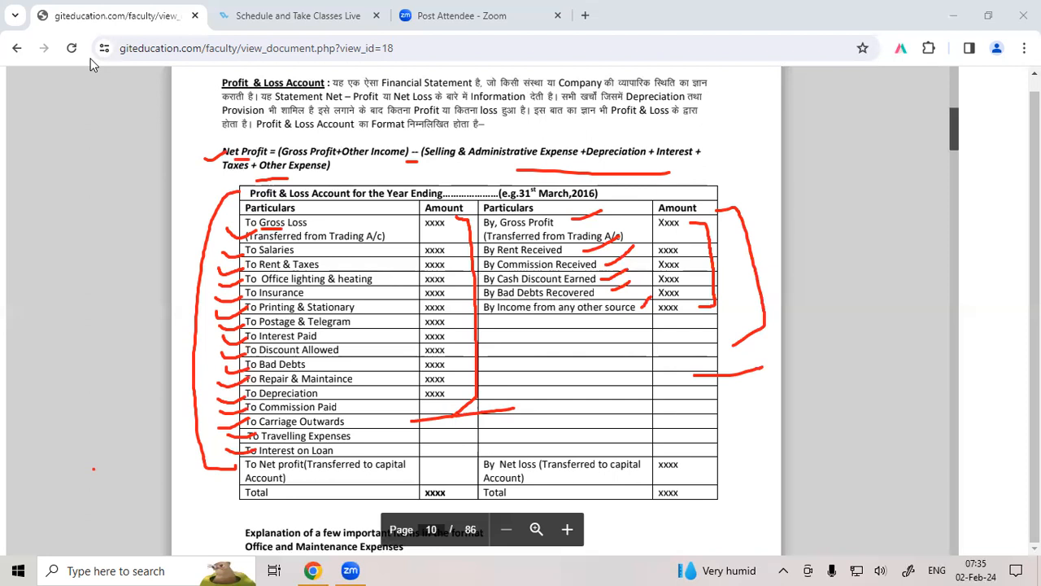
Go to the Profit & Loss Account example with its solution on page 11 and clear all drawn annotations.
drag(955, 129, 958, 133)
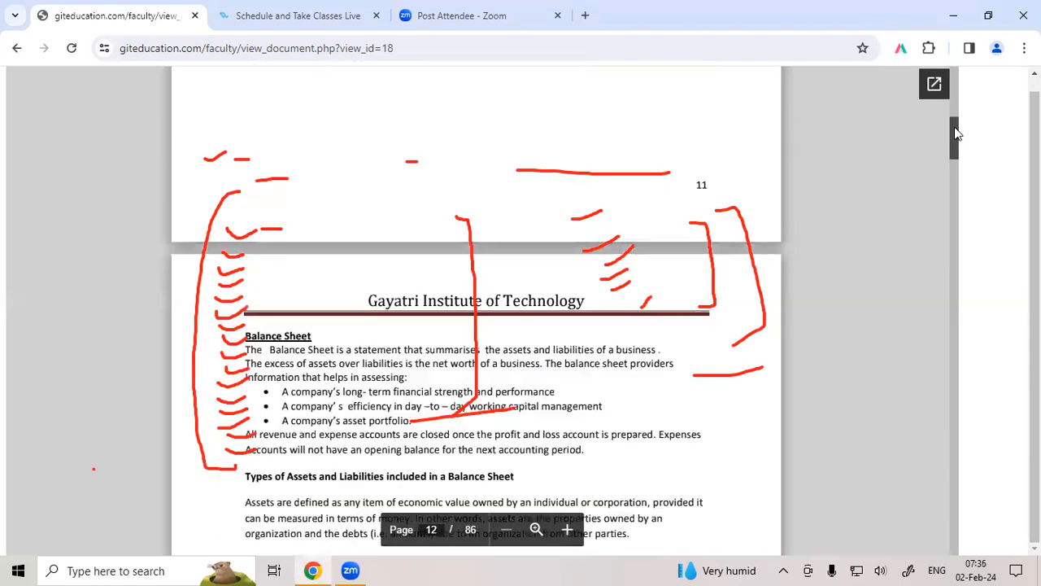
scroll(956, 134, up, 3)
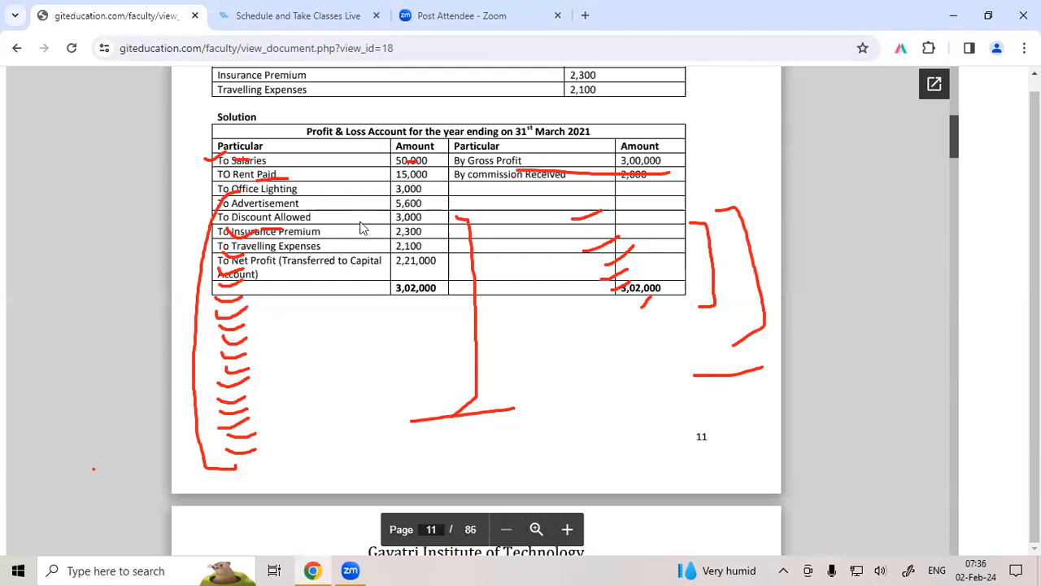
scroll(363, 228, up, 5)
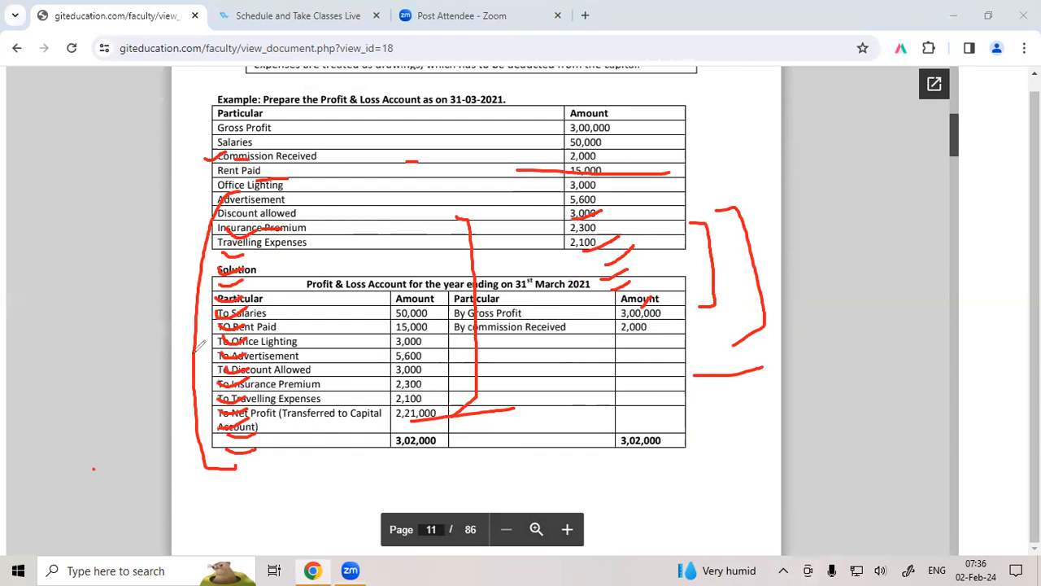
click(72, 372)
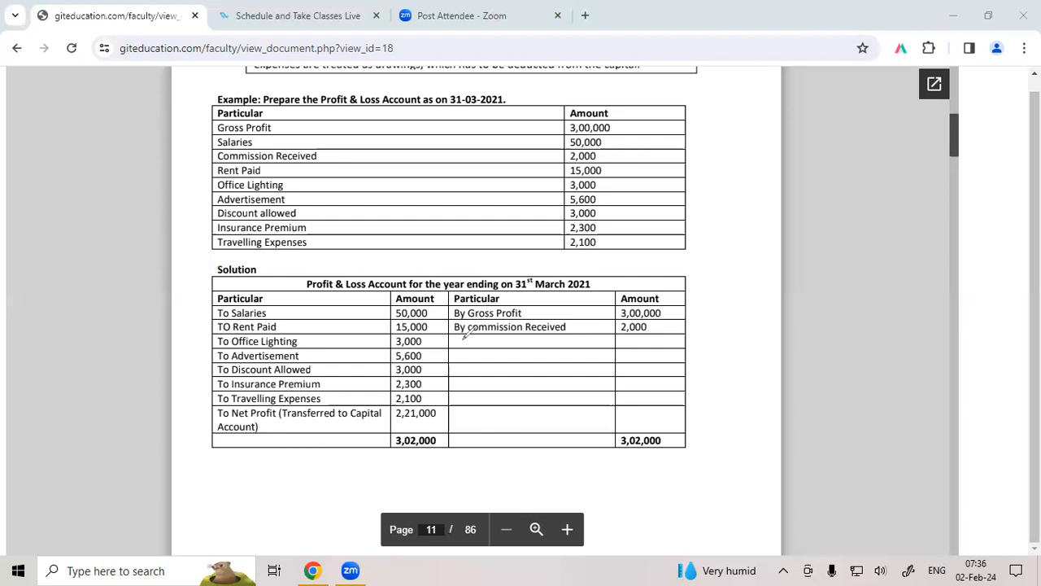
Launch Excel by running the excel command and open the recent PL ACCOUNT workbook.
key(super+r)
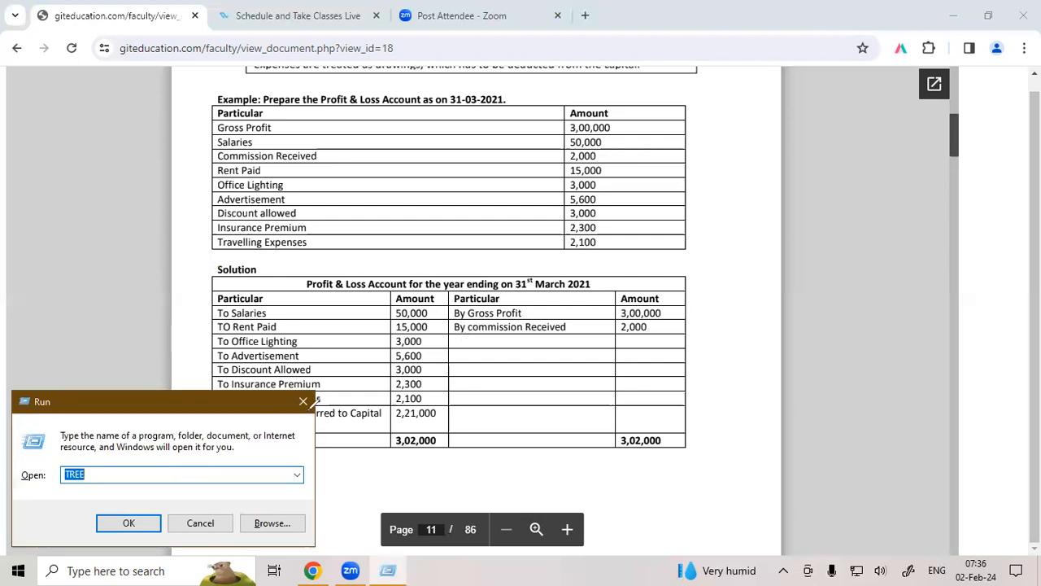
click(145, 465)
key(BackSpace)
key(BackSpace)
key(BackSpace)
key(BackSpace)
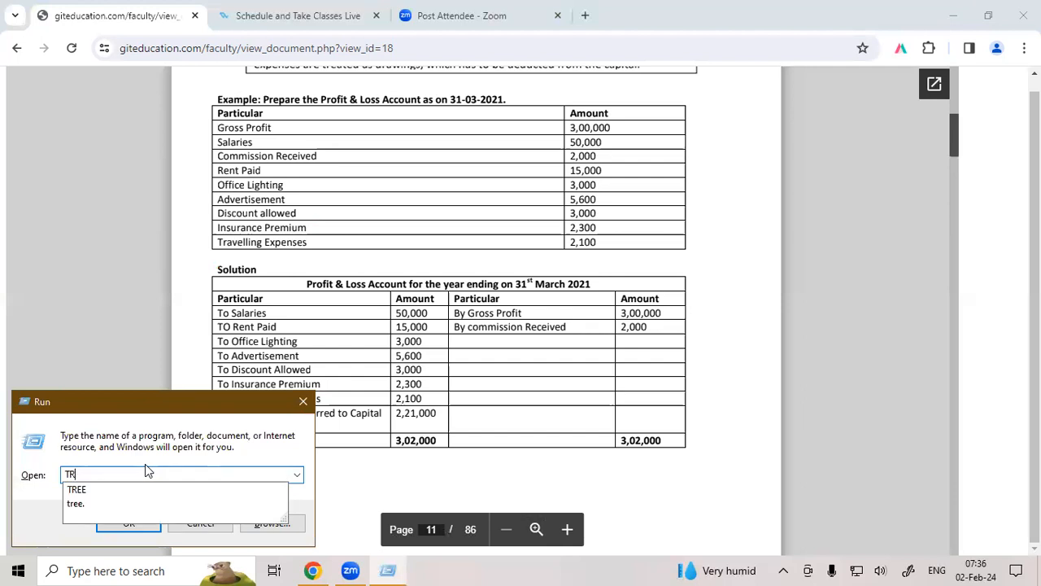
text(exce)
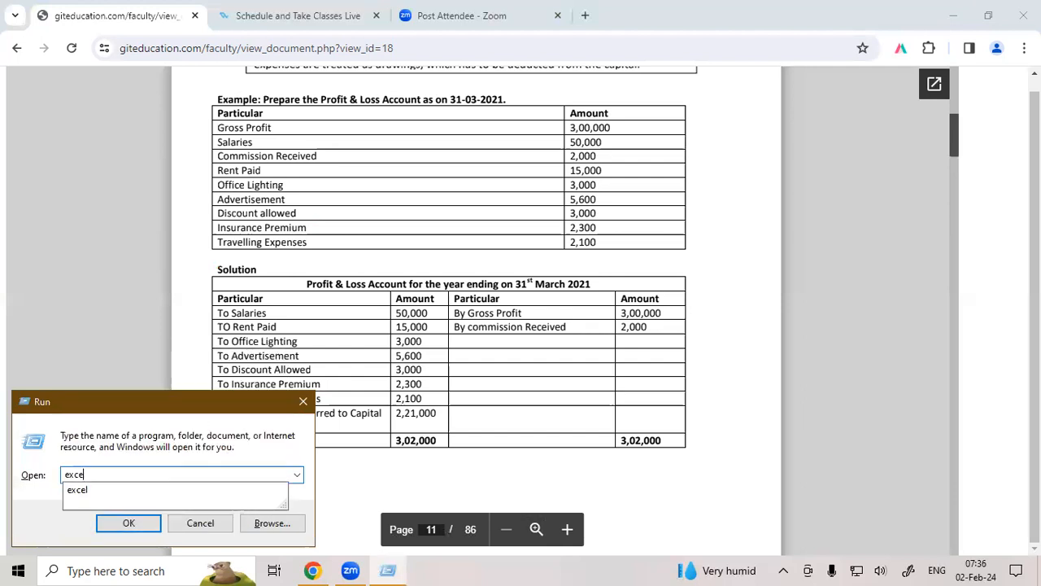
text(l)
key(Return)
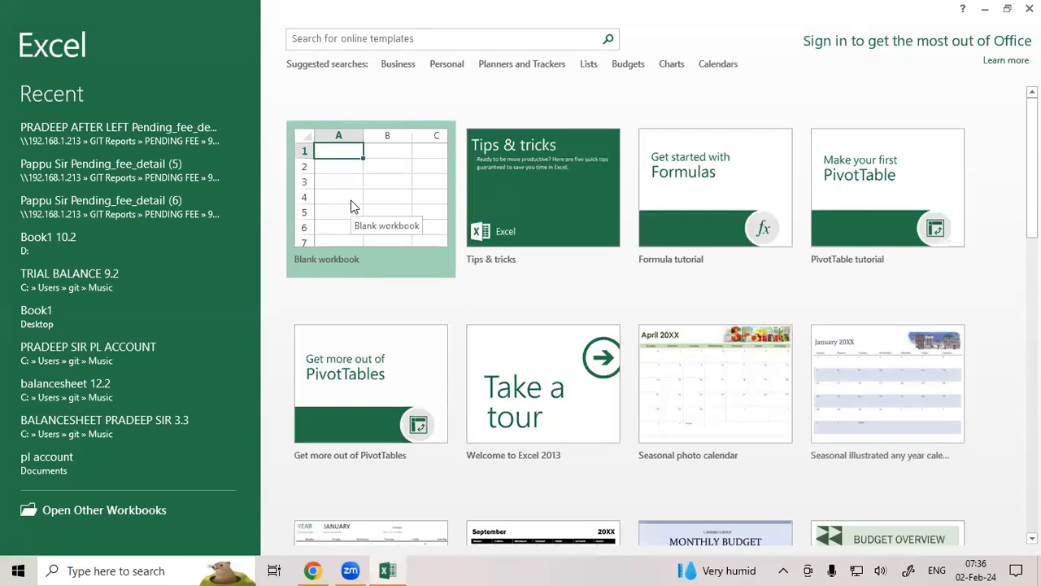
click(119, 357)
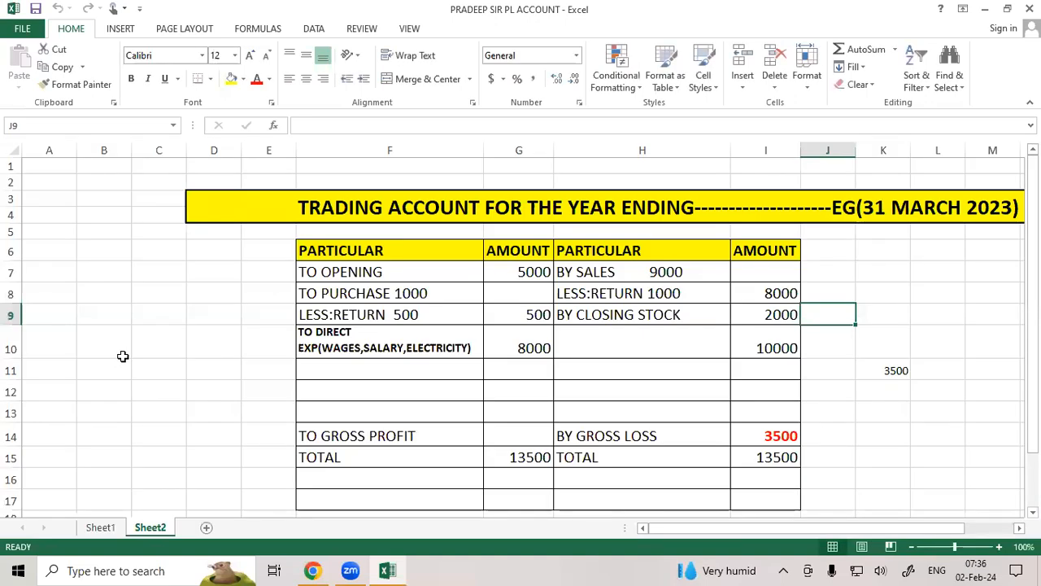
Clear the Profit & Loss entries in F7:I15 on Sheet1, keeping the title and column headings.
click(101, 527)
click(901, 312)
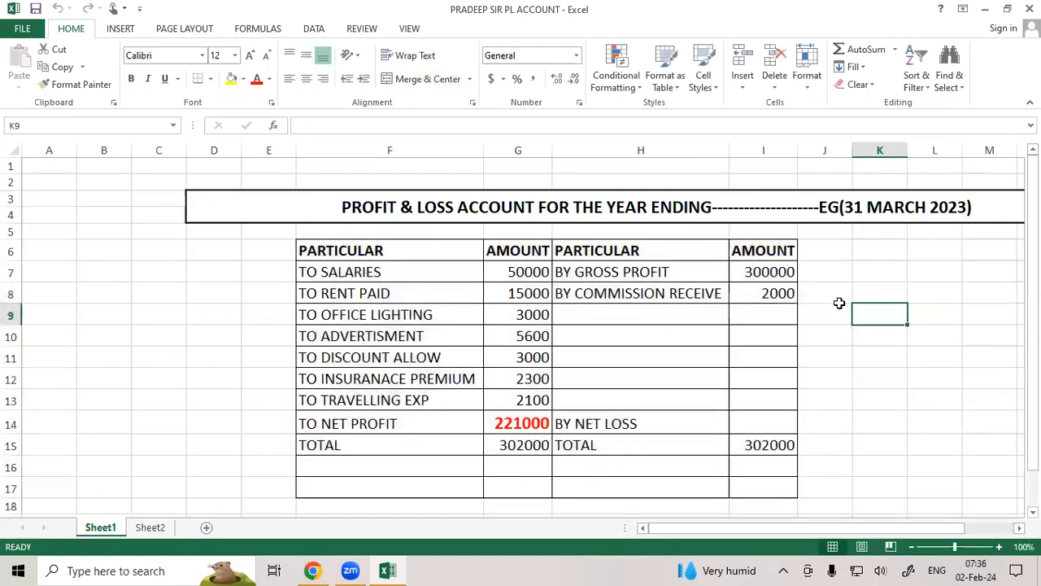
drag(328, 271, 780, 445)
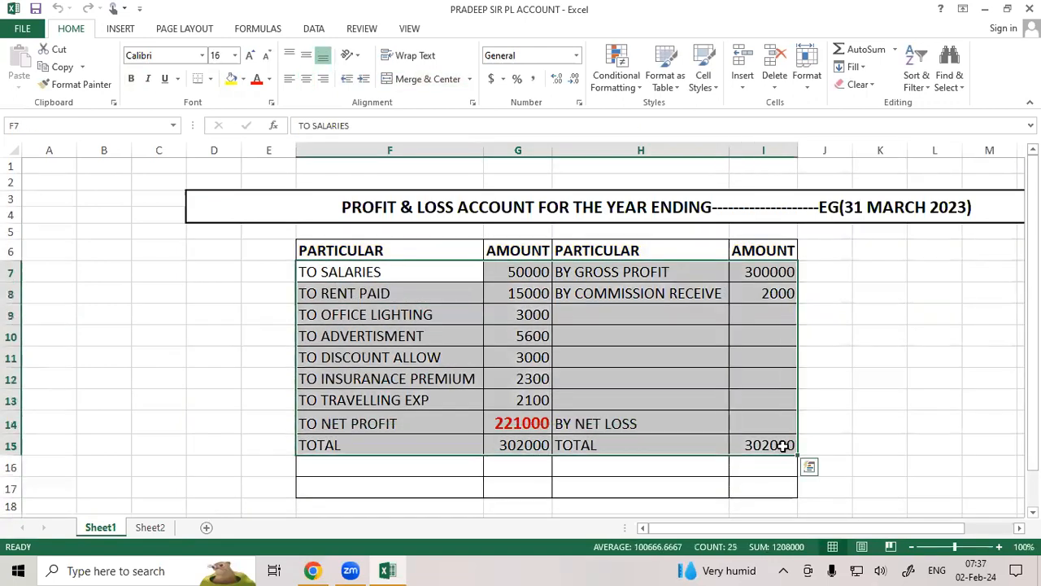
key(Delete)
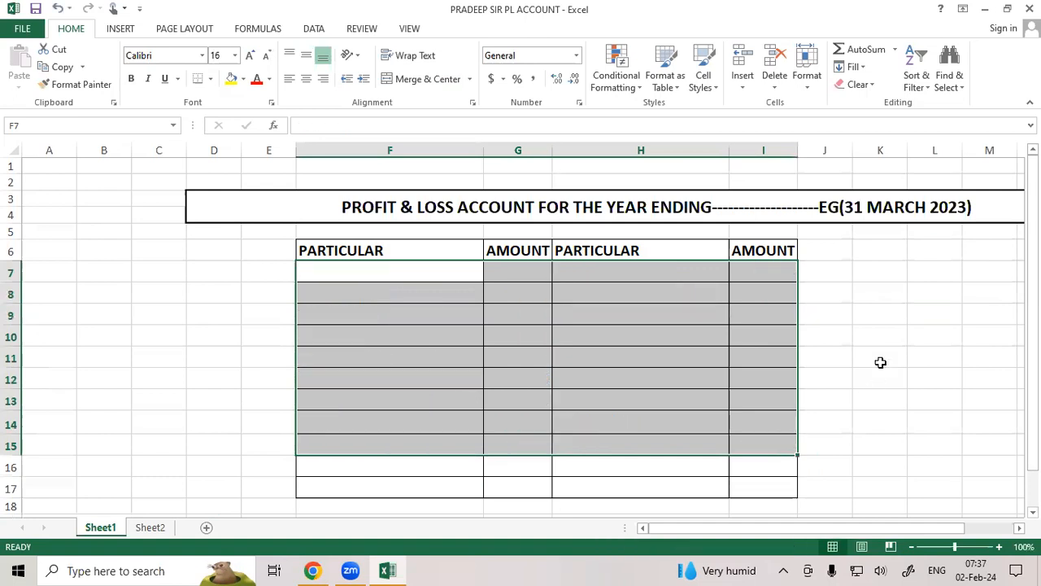
Fill the Particular and Amount header cells F6:I6 with yellow.
click(878, 358)
drag(449, 249, 756, 236)
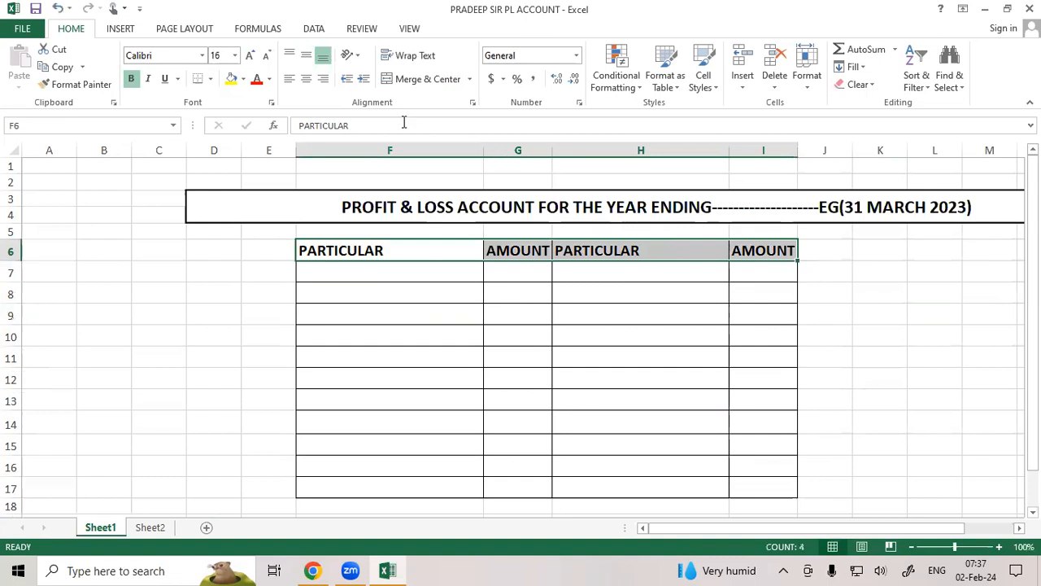
click(231, 78)
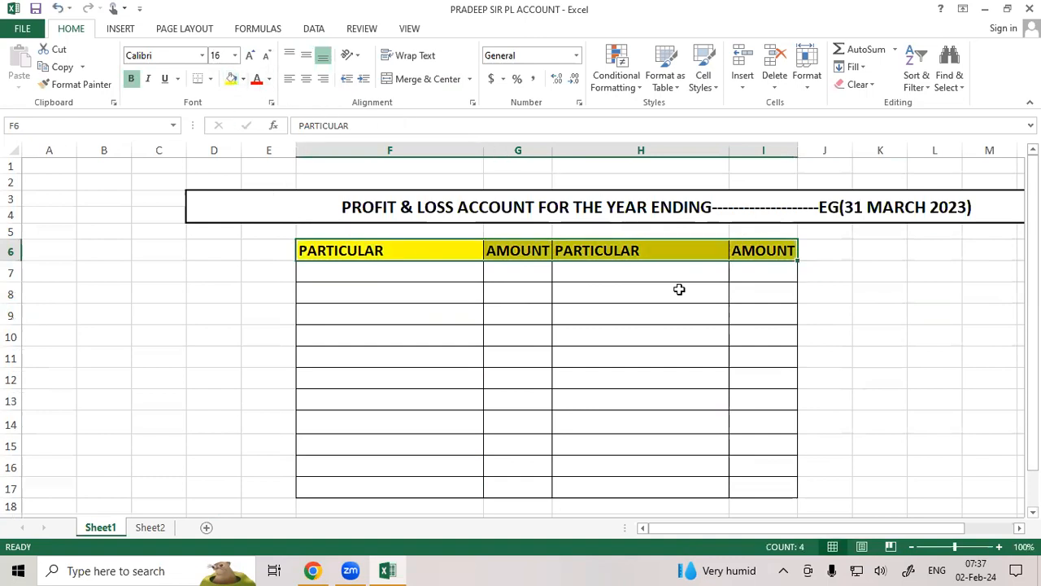
click(884, 289)
Left-align the merged Profit & Loss Account title in row 3 and fill it with yellow.
click(302, 205)
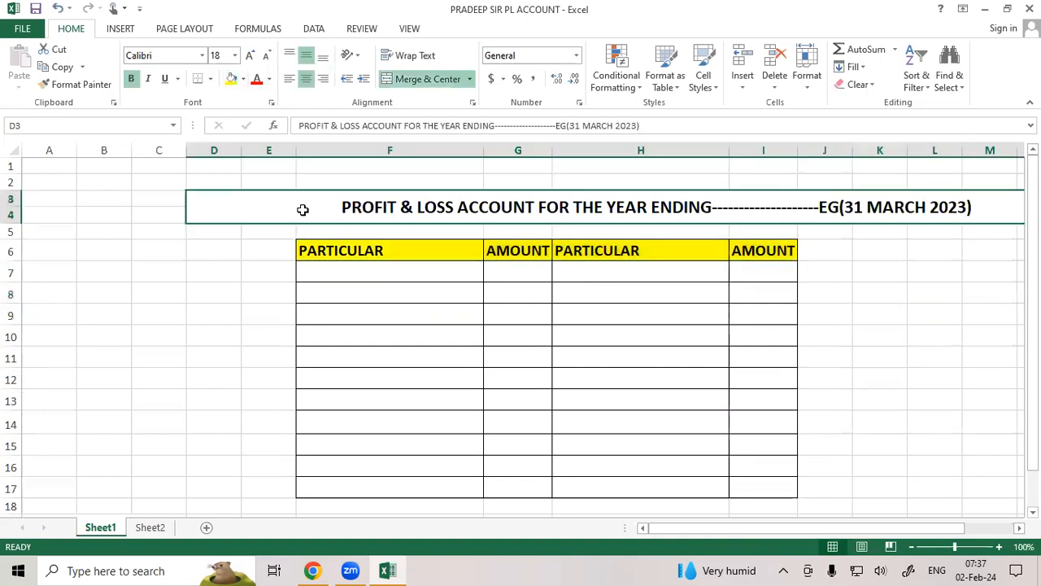
click(292, 81)
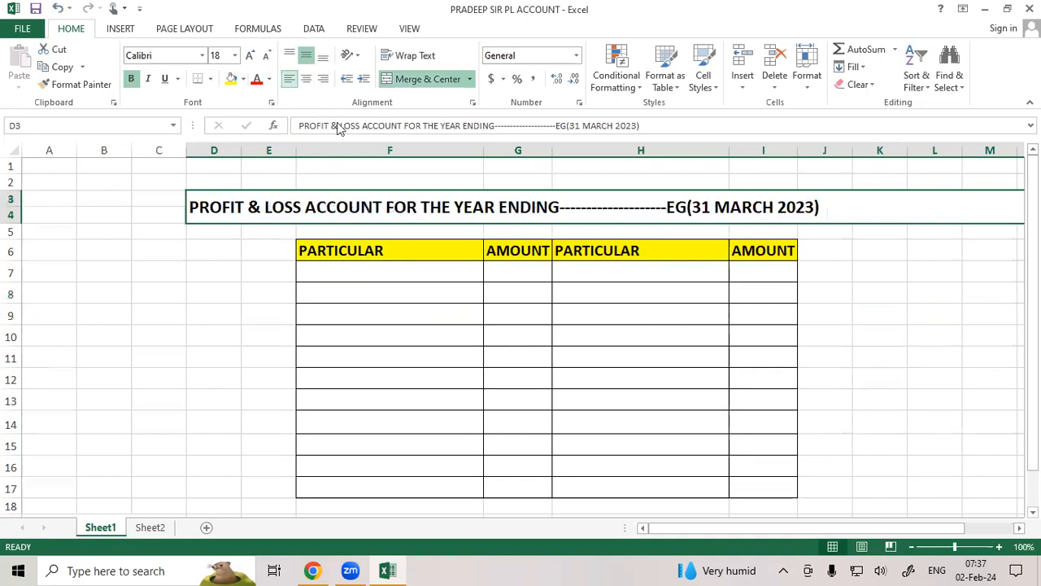
click(866, 330)
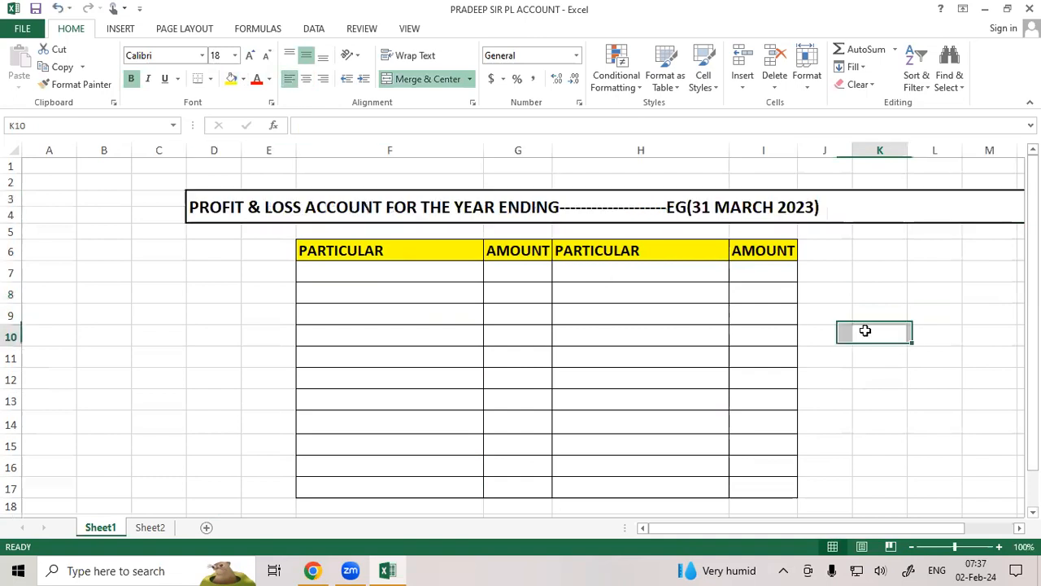
click(470, 201)
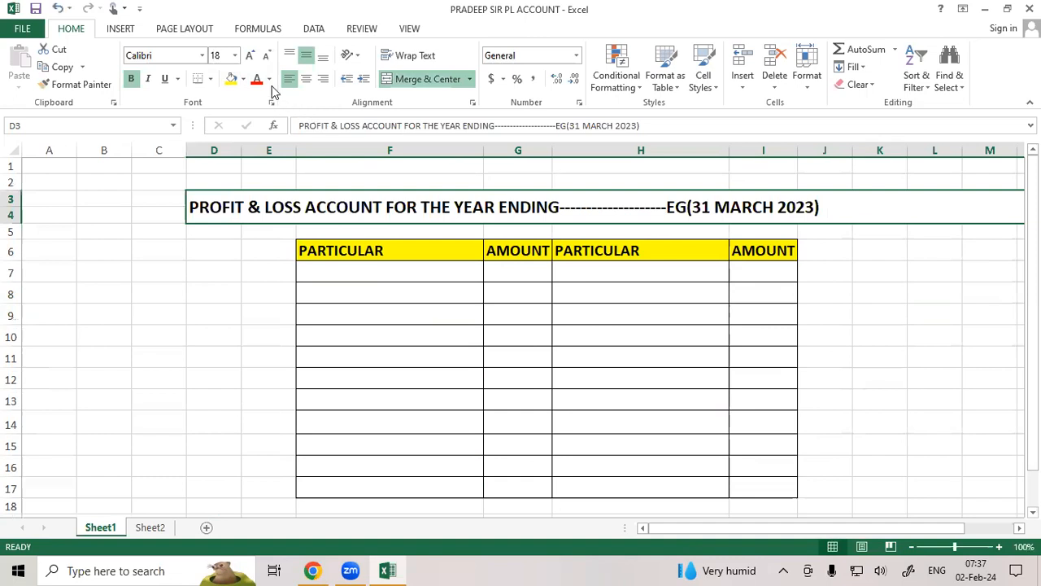
click(231, 79)
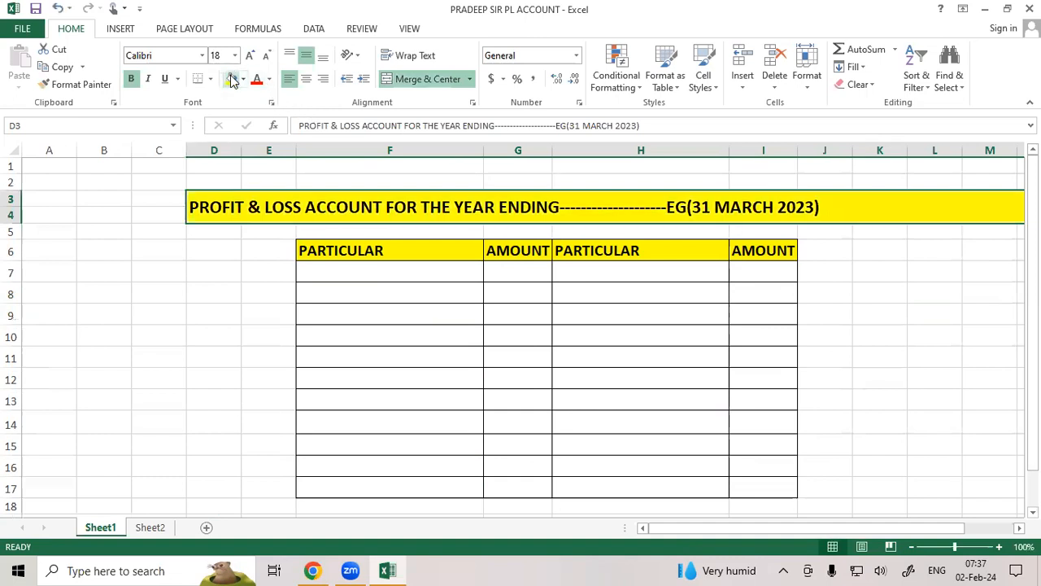
click(371, 270)
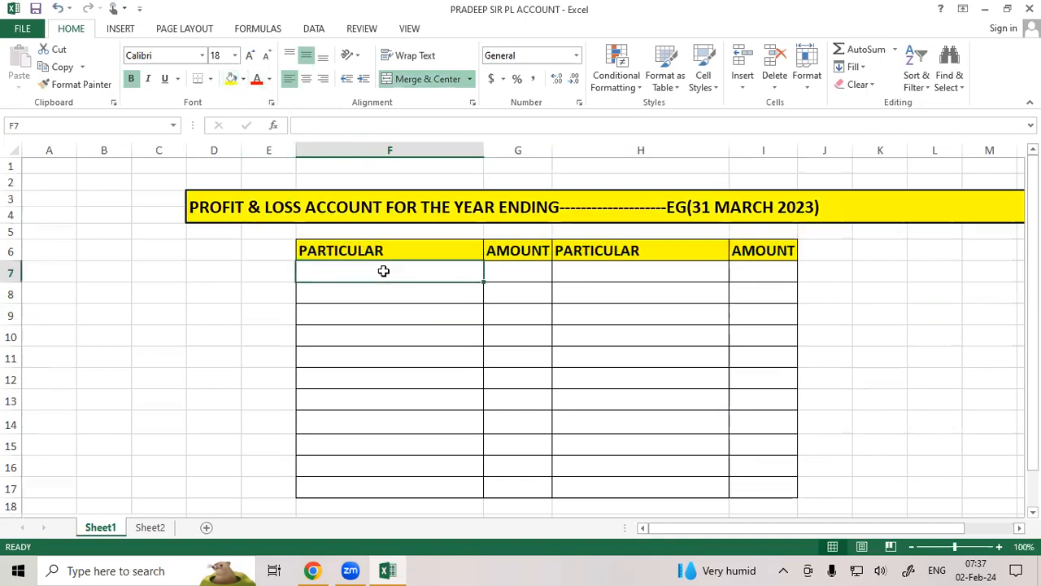
click(529, 272)
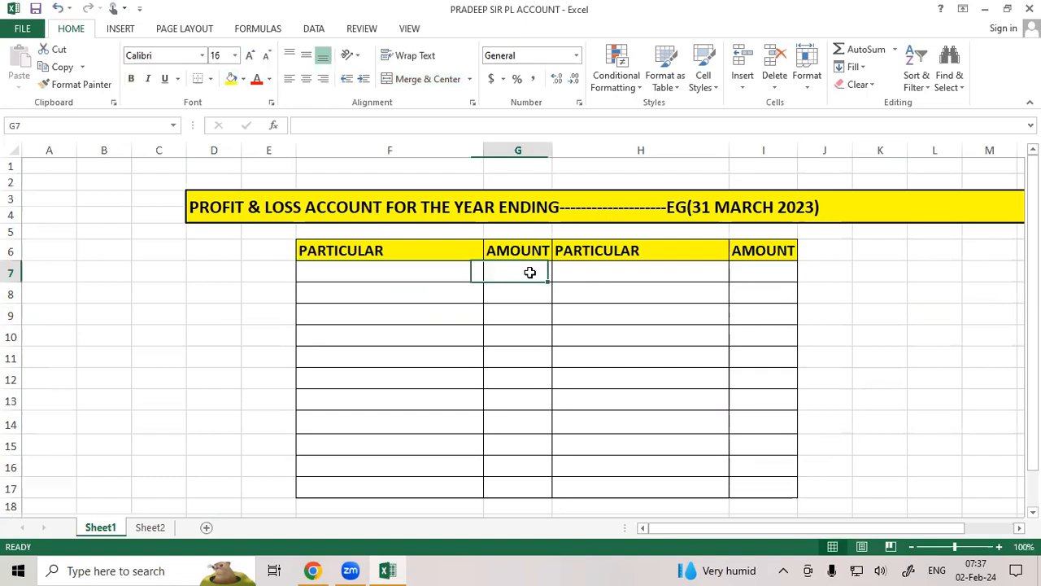
click(628, 272)
click(758, 270)
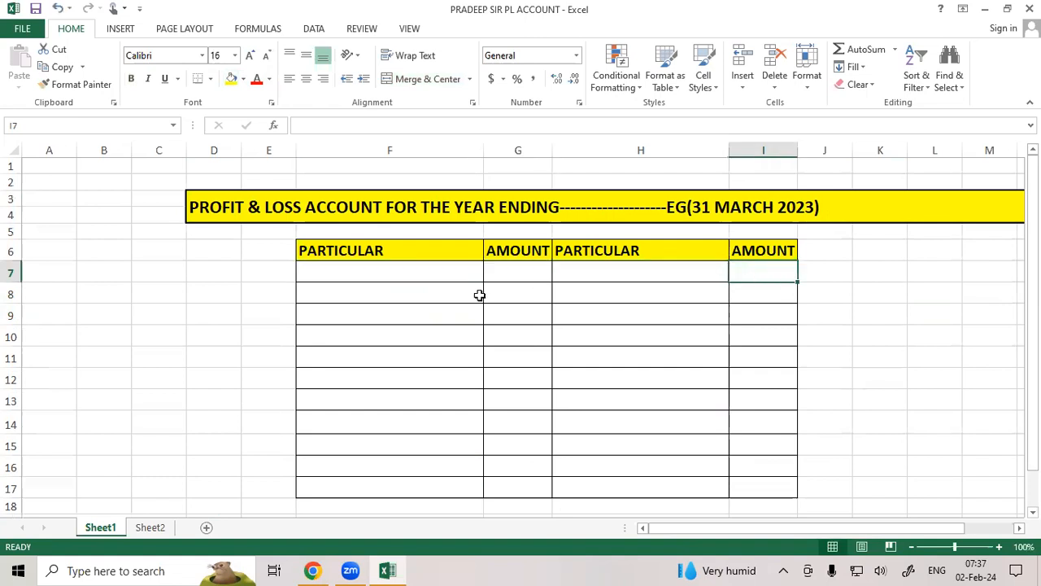
click(415, 276)
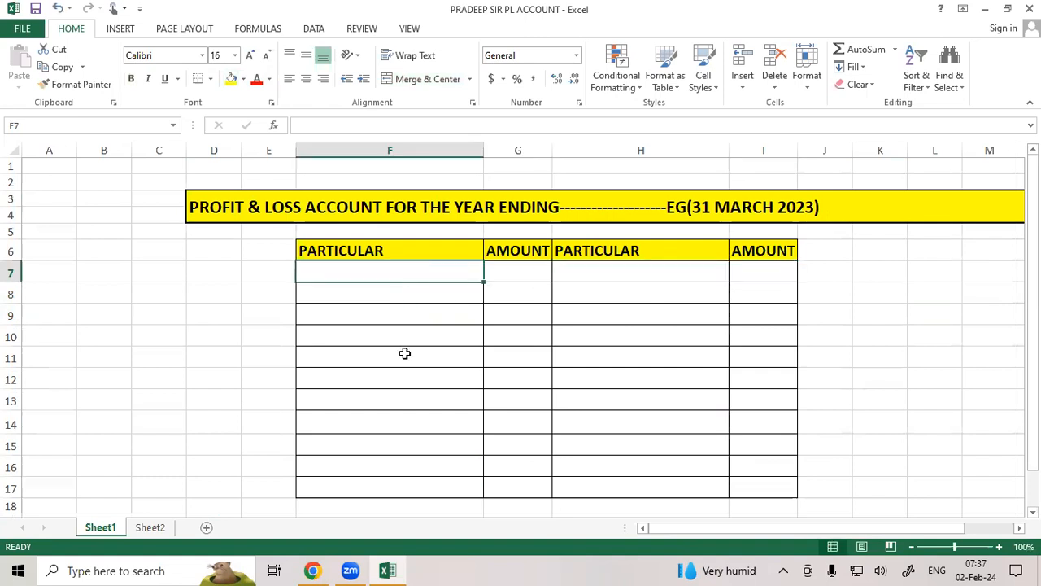
Consult the browser's course example, return to Excel and enter BY GROSS PROFIT in H7 with amount 300000 in I7.
click(312, 570)
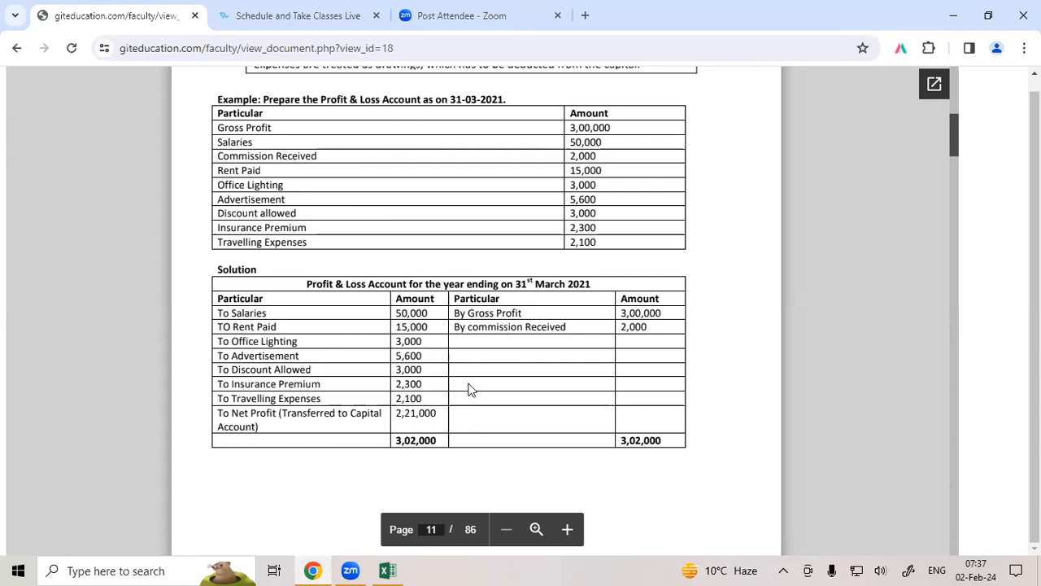
click(398, 567)
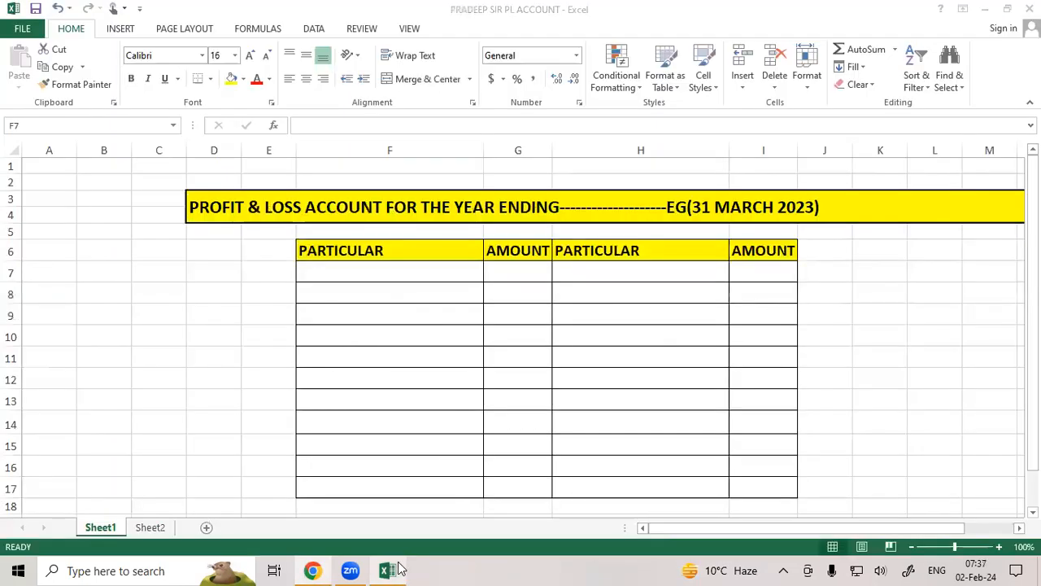
click(606, 272)
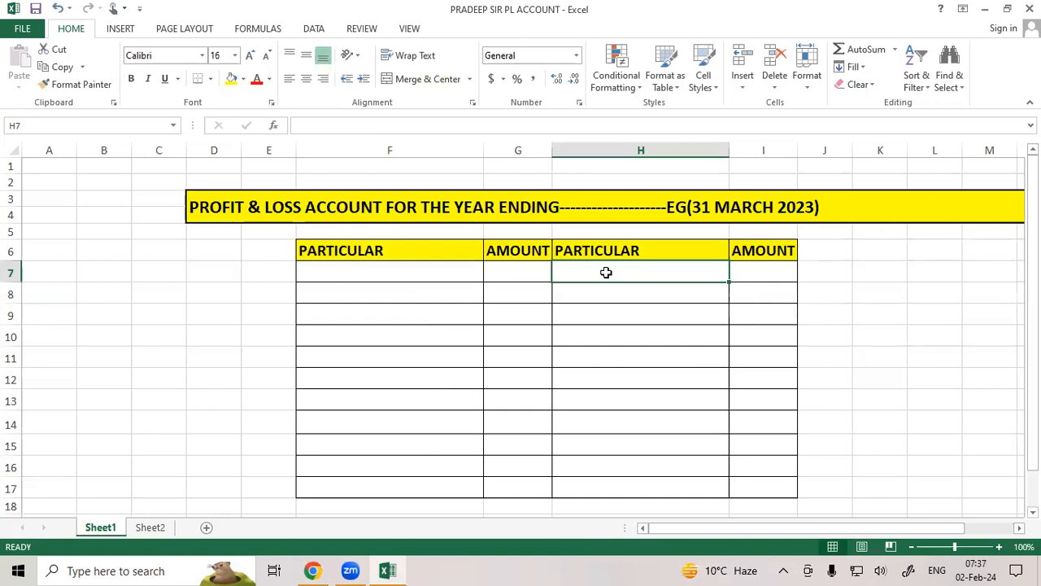
text(BY)
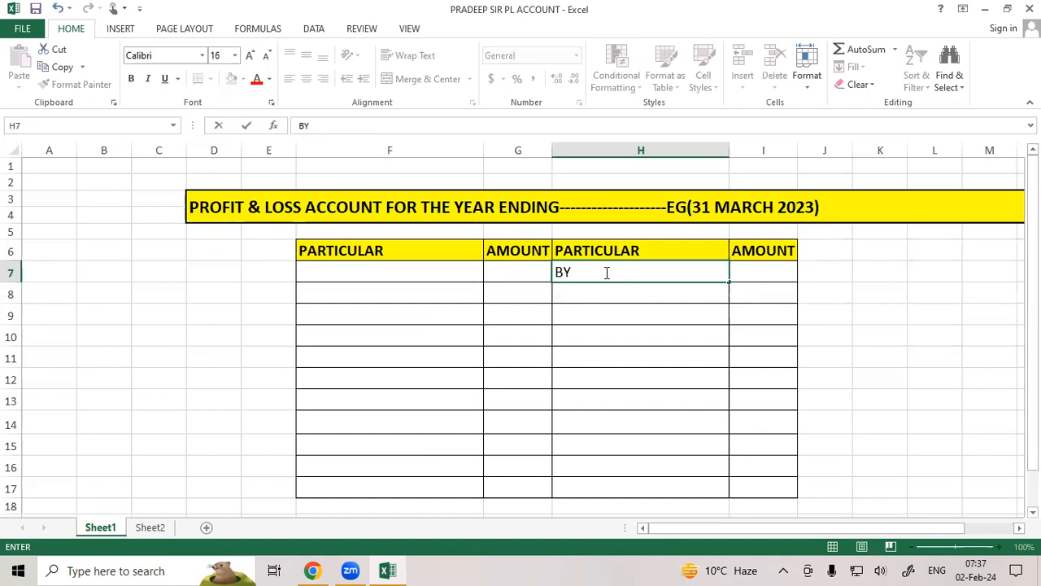
text(GROSS PROF)
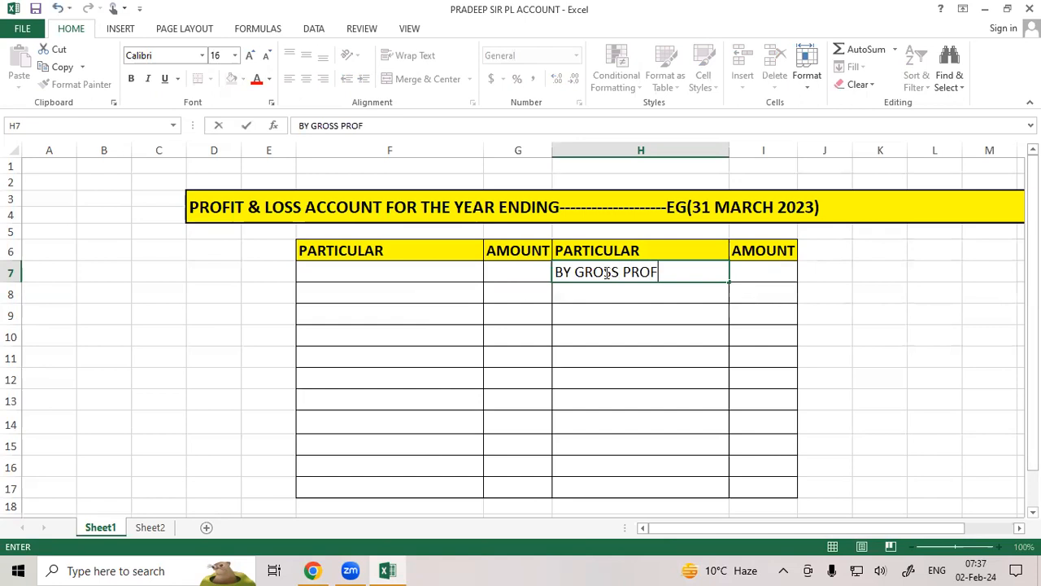
text(IT)
click(757, 273)
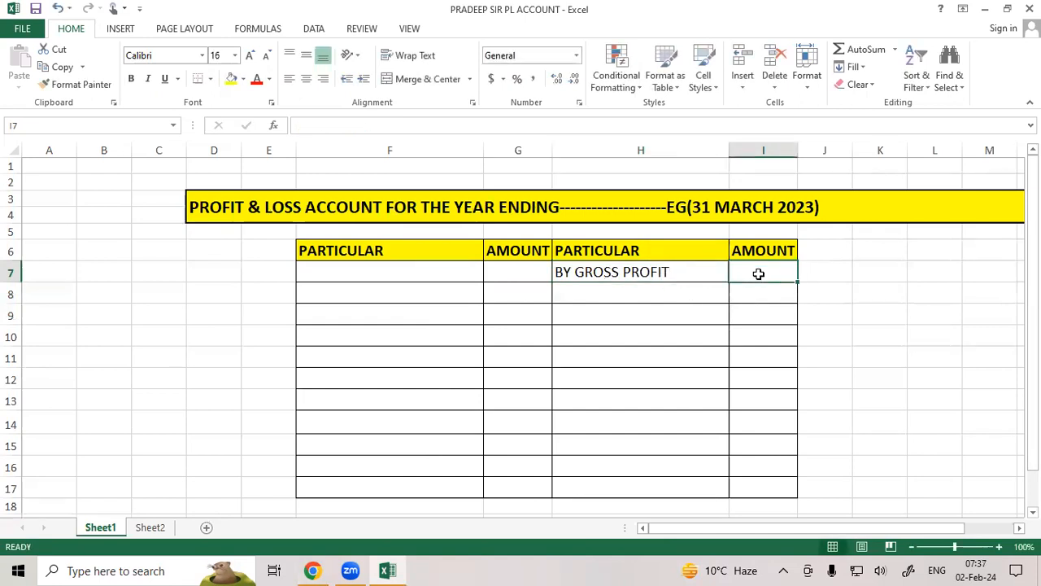
text(300000)
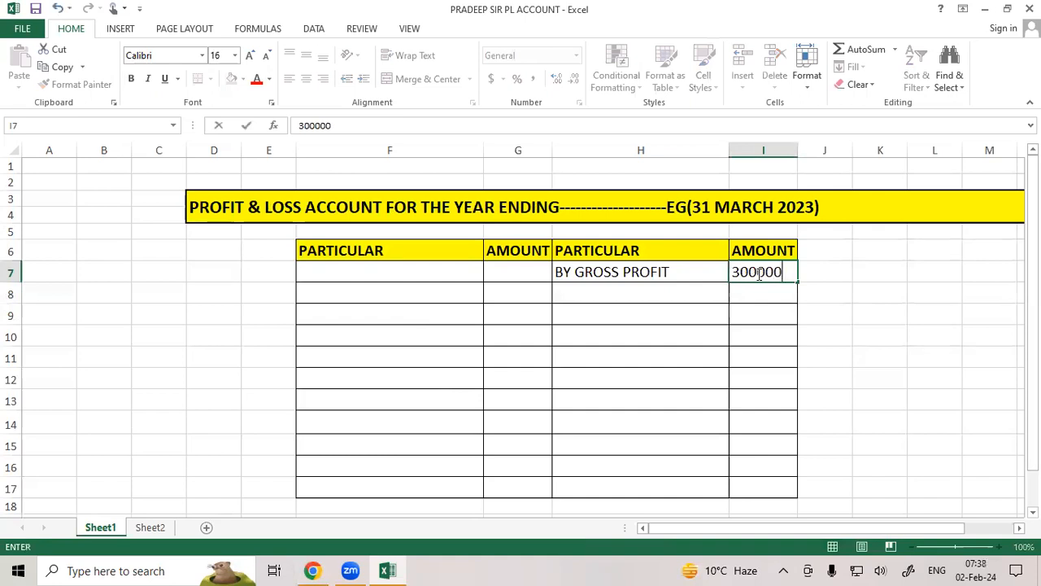
click(397, 298)
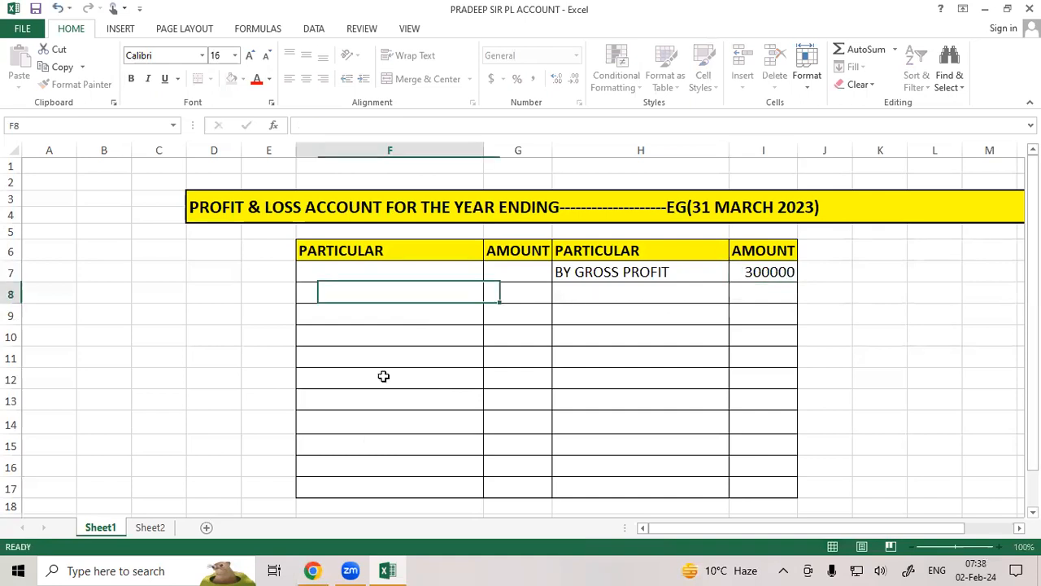
Check the salaries figure in the browser's example, return to Excel and enter TO SALARY in F7 with 50000 in G7.
click(313, 570)
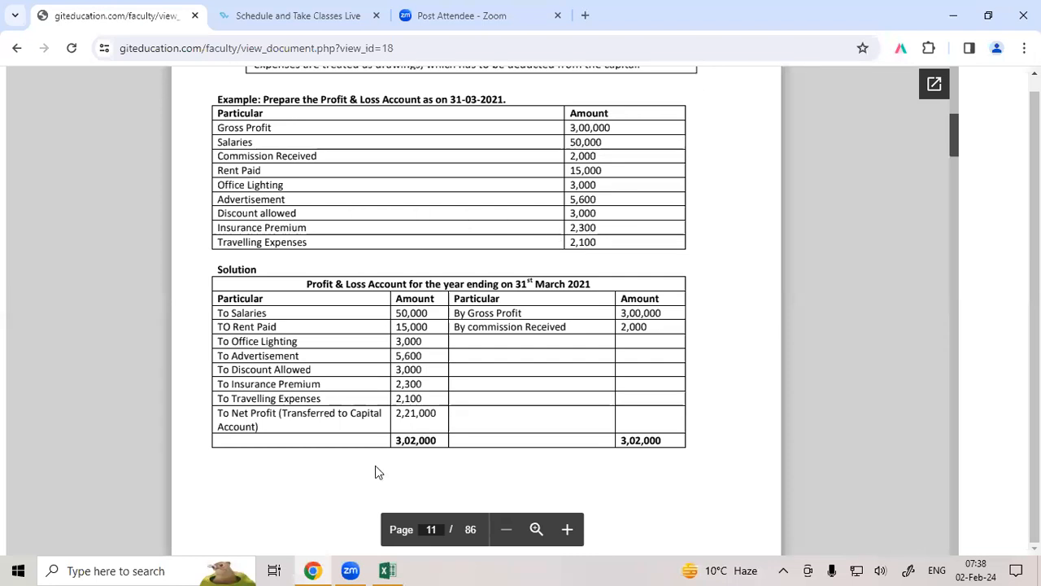
click(387, 571)
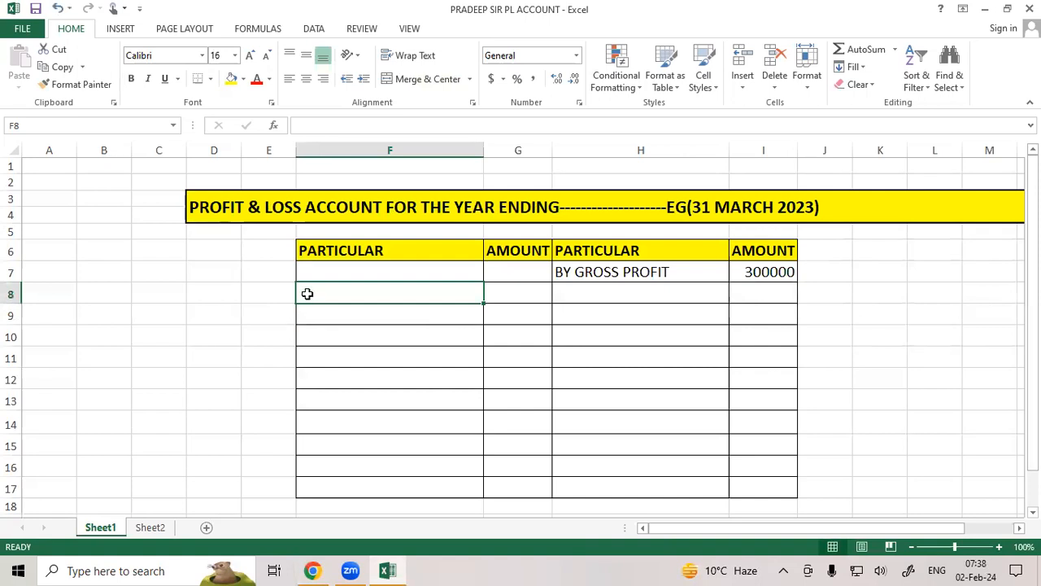
click(346, 269)
text(TO )
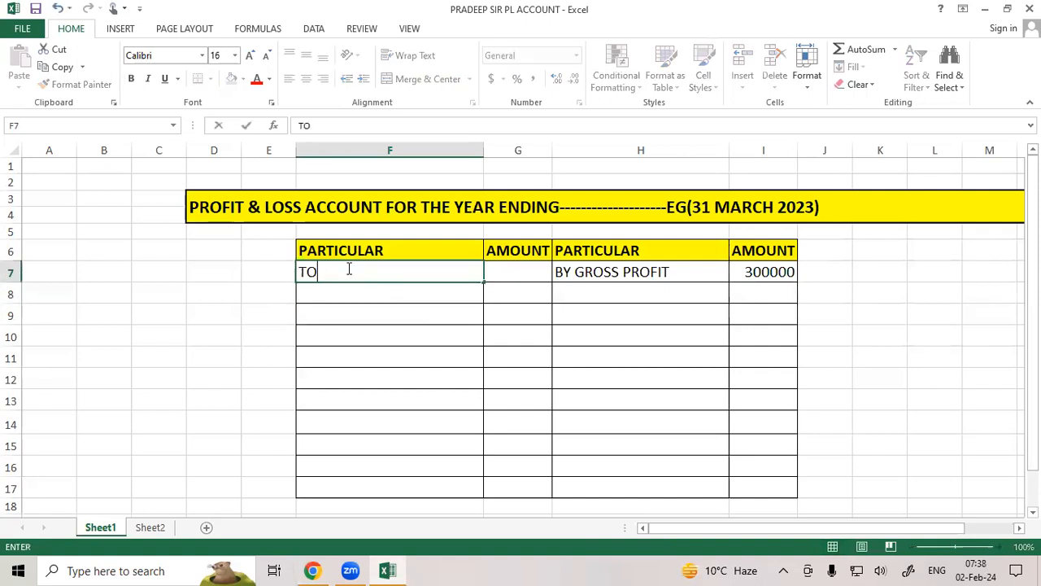
text(SALARY)
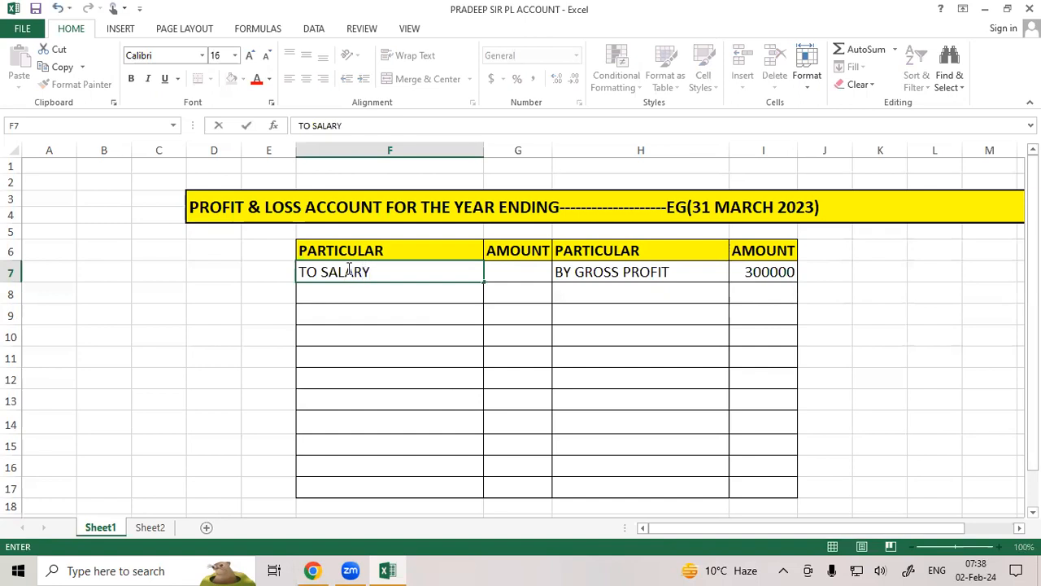
click(516, 277)
text(50000)
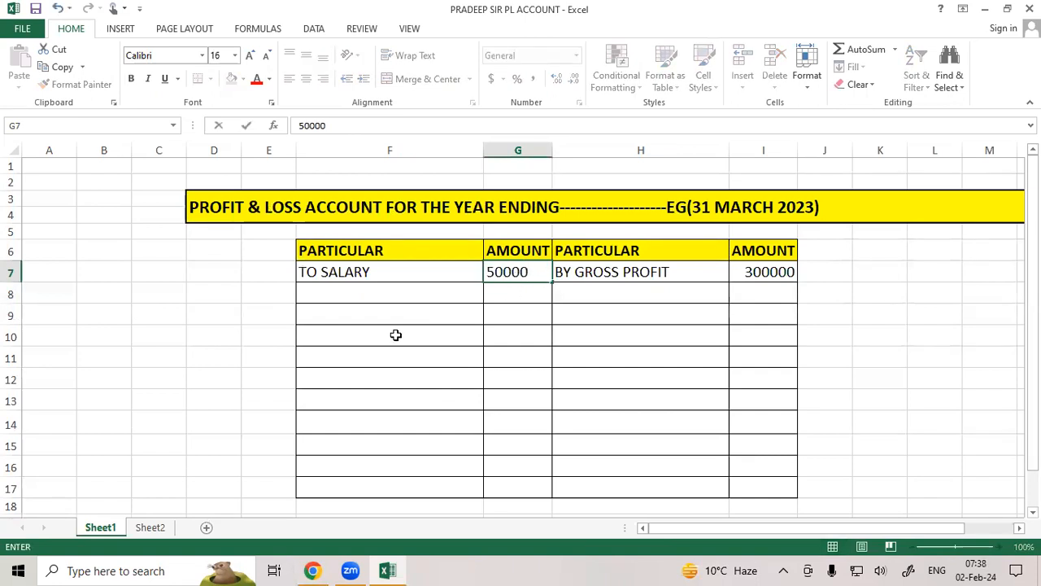
click(395, 335)
Check the commission in the browser's example, return to Excel and enter BY COMMISSION RECEIVED in H8 with 2000 in I8.
click(313, 571)
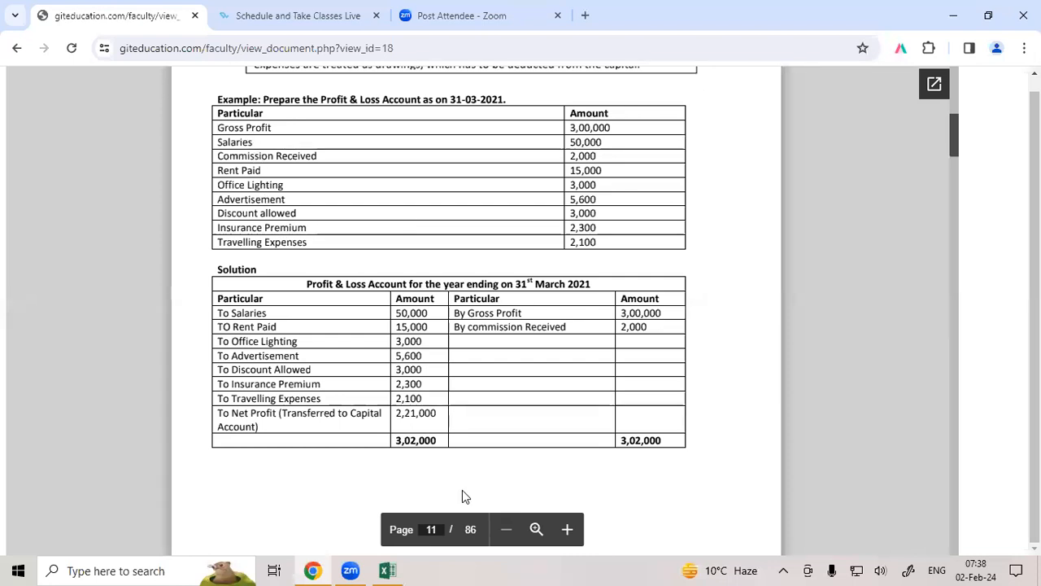
key(alt+Tab)
click(583, 293)
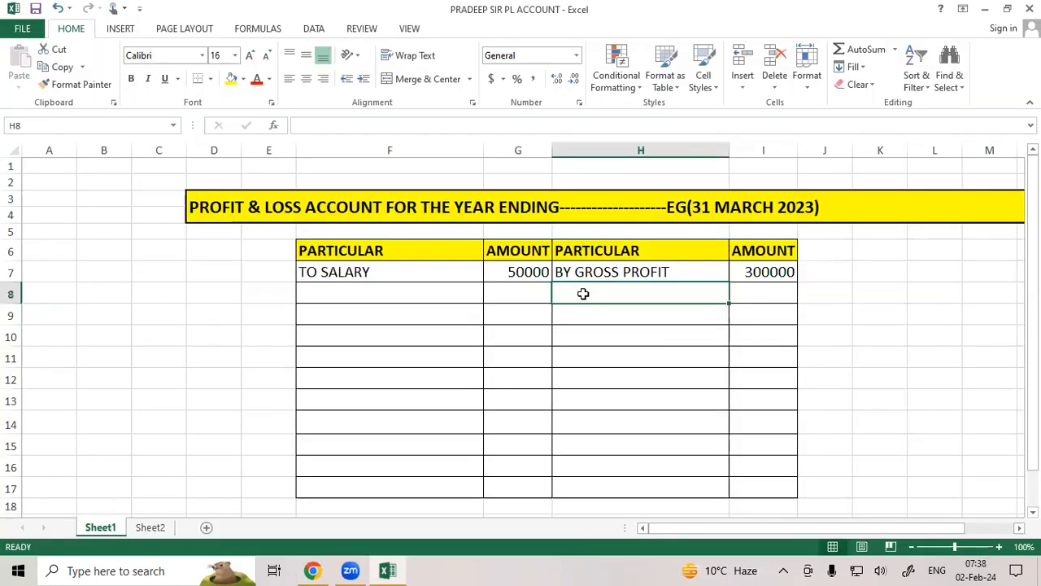
text(BY )
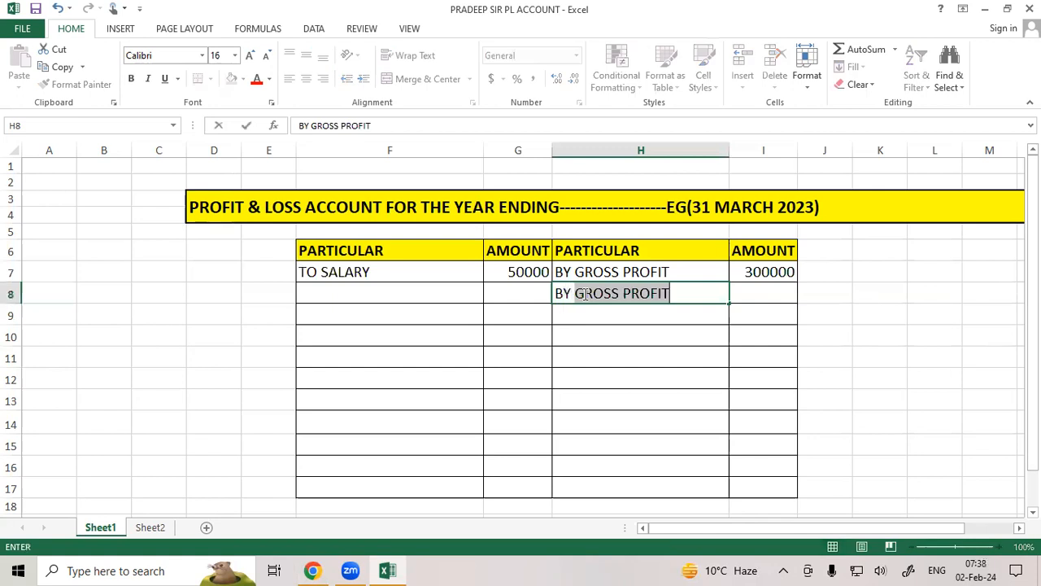
text(COMMIS)
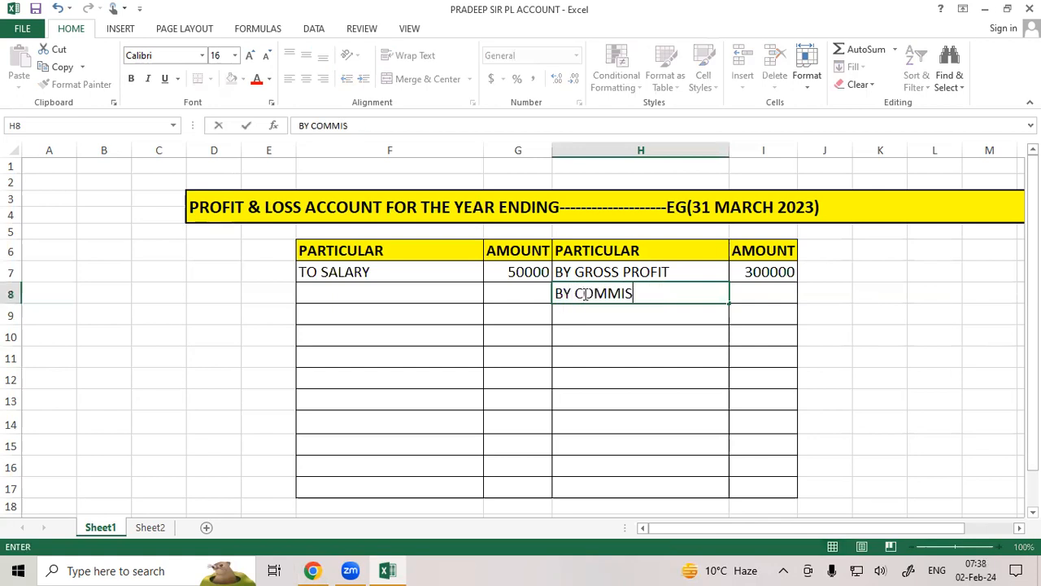
text(SIO)
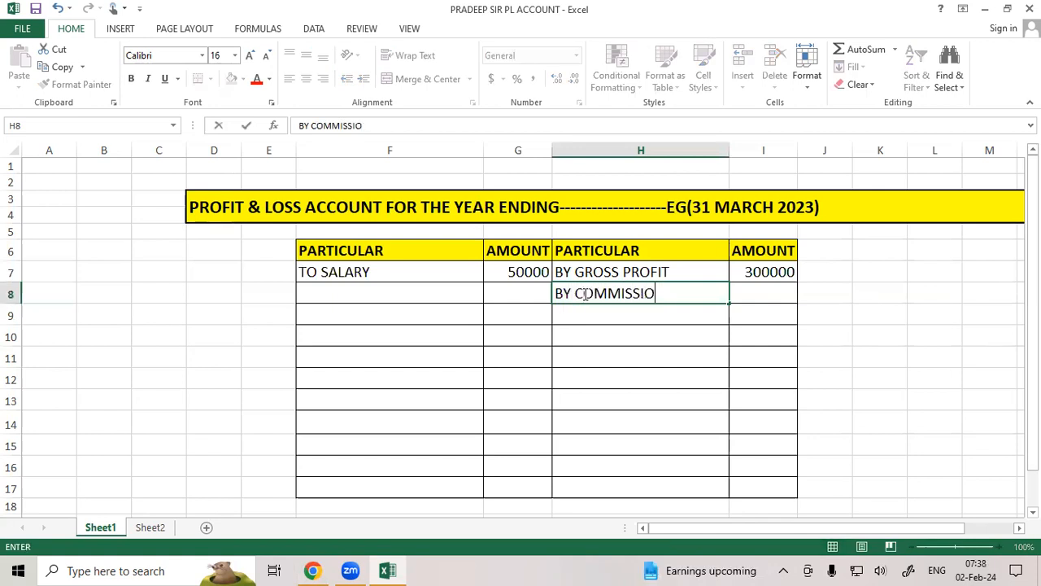
text(N RECEIVED)
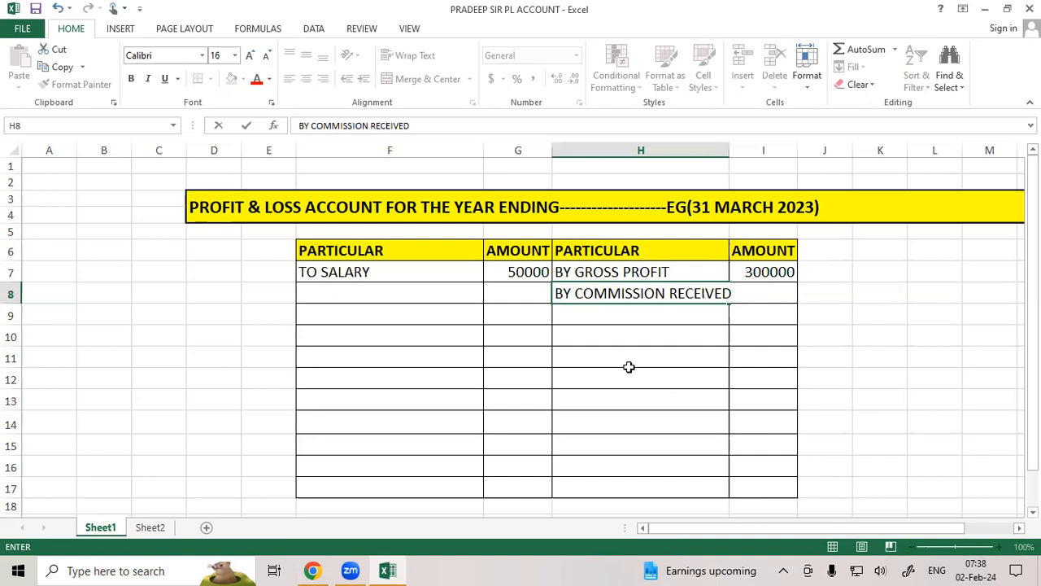
click(628, 362)
click(764, 295)
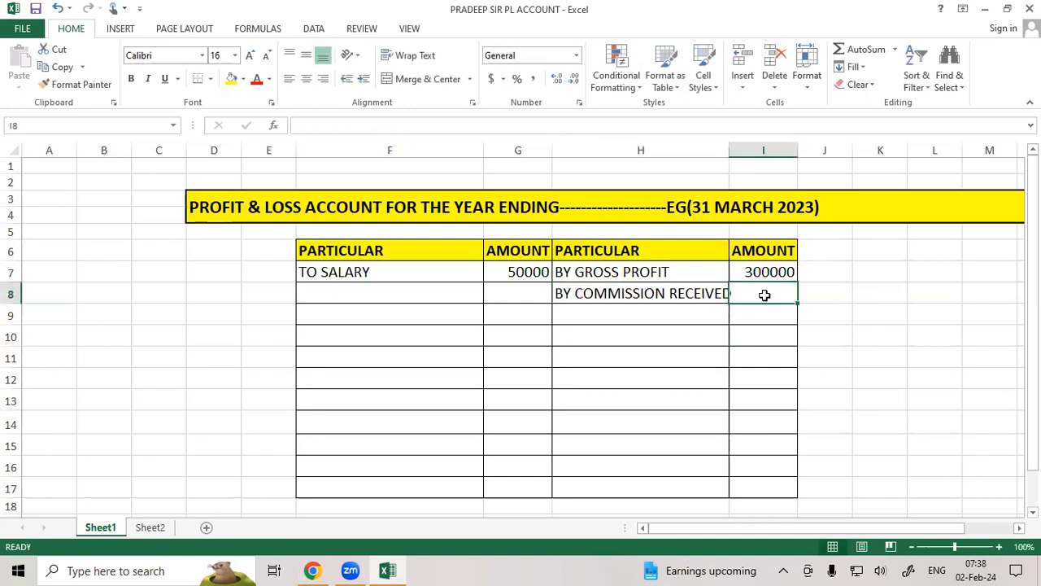
text(2000)
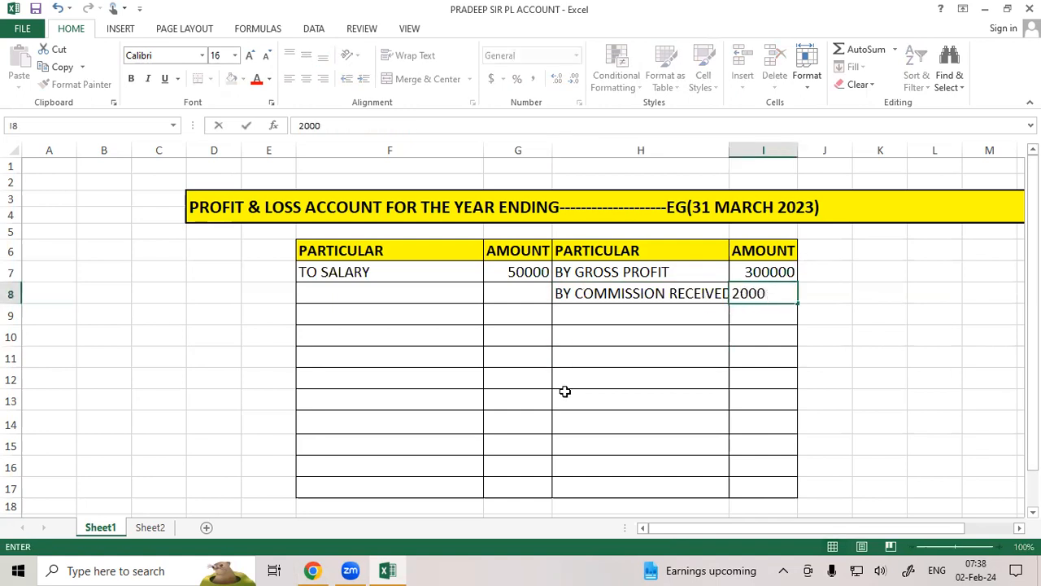
Check the rent in the browser's example, return to Excel and enter TO RENT PAID in F8 with 15000 in G8.
key(alt+Tab)
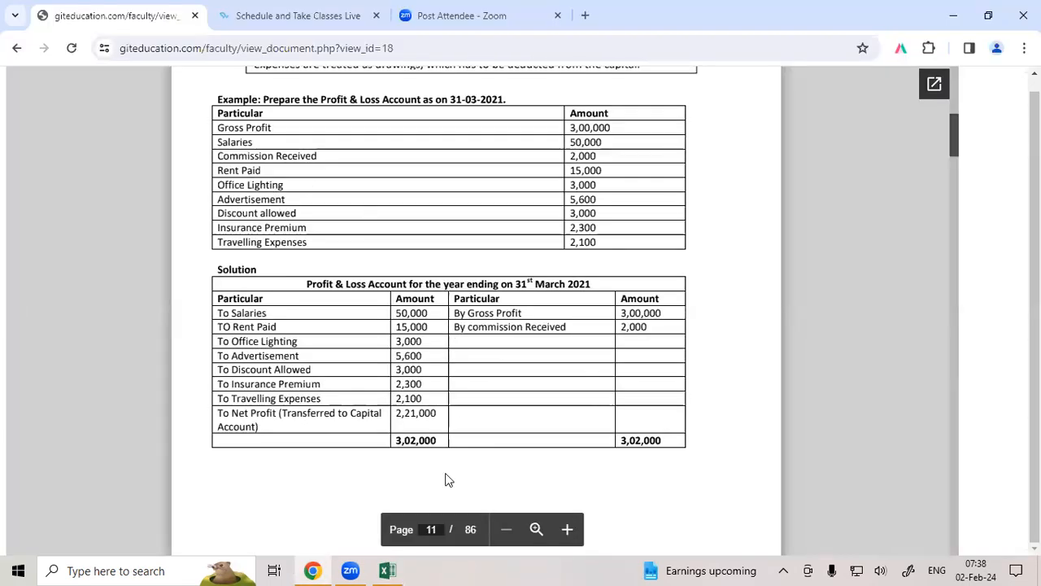
key(alt+Tab)
click(362, 288)
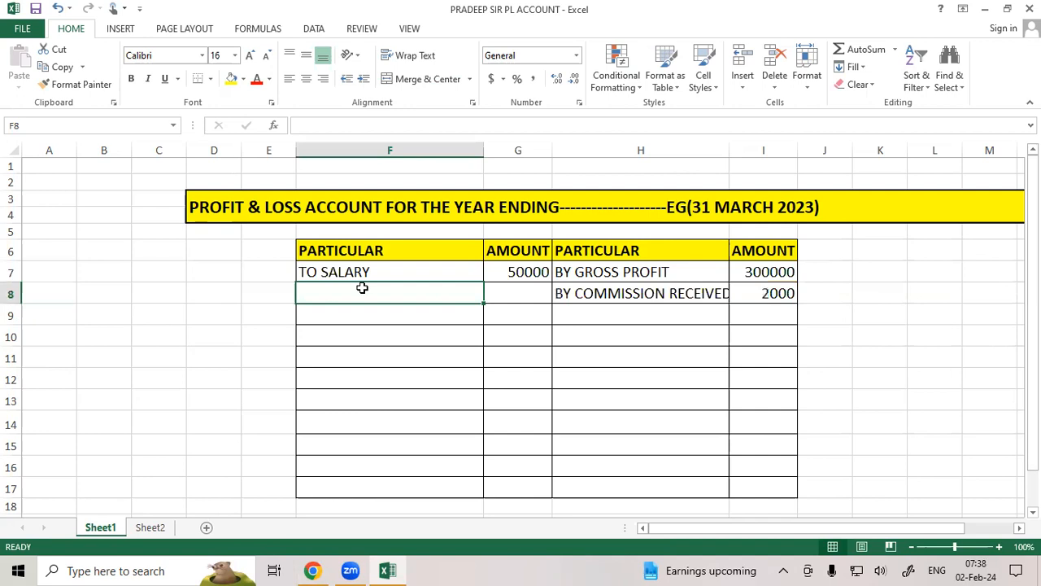
text(TO )
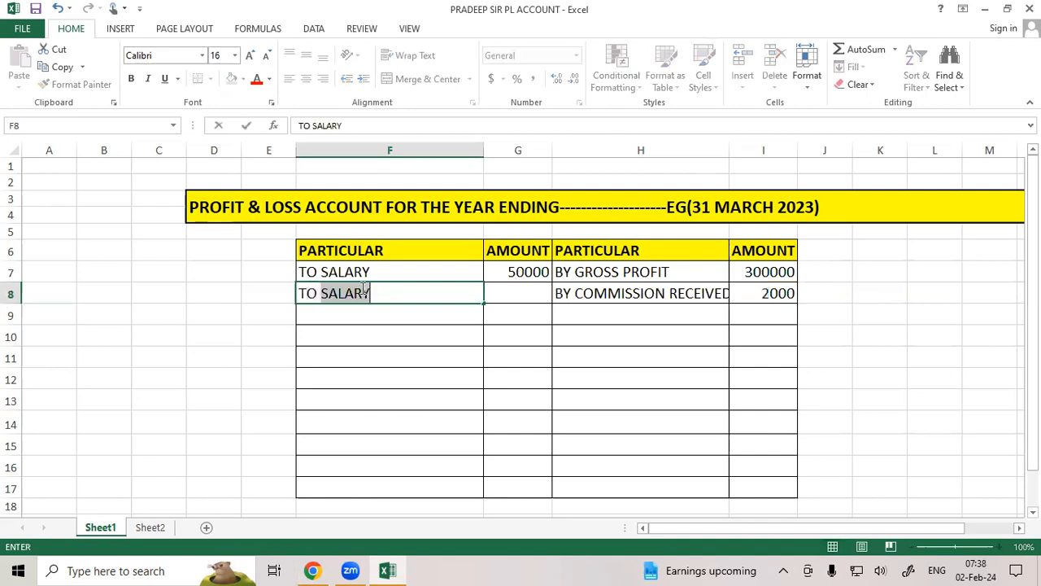
text(RENT PAID)
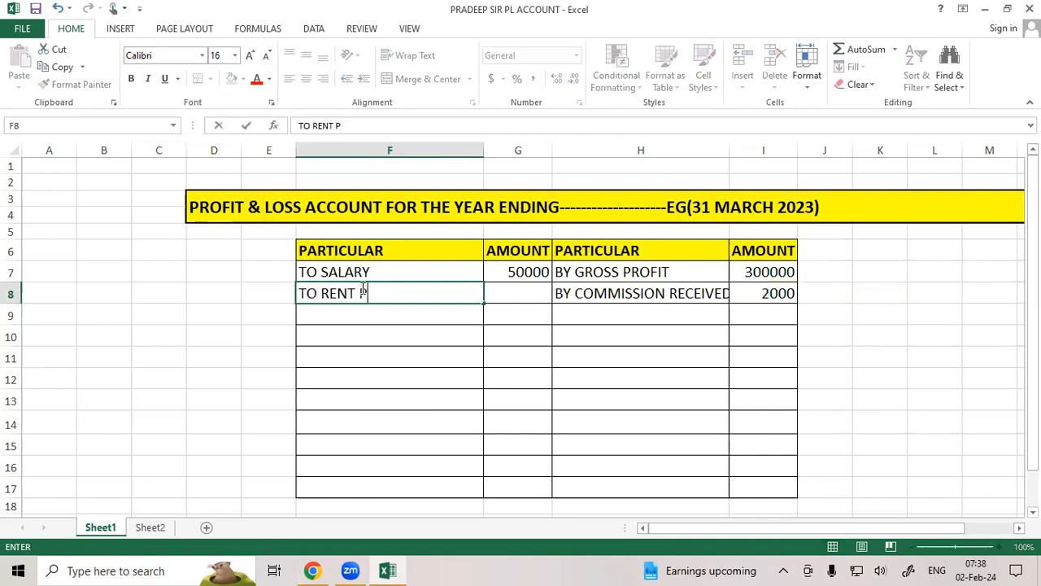
click(516, 293)
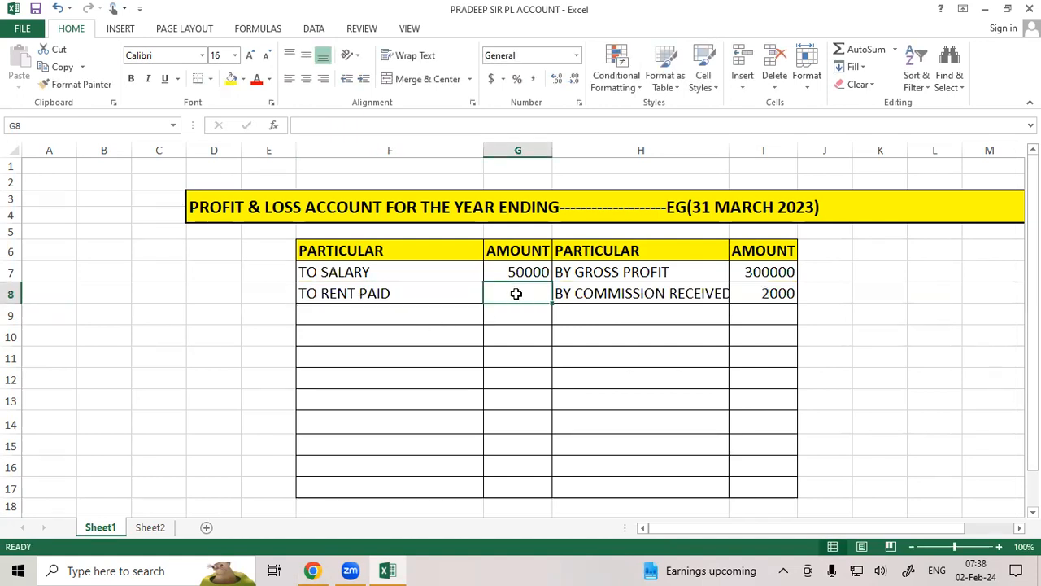
text(15000)
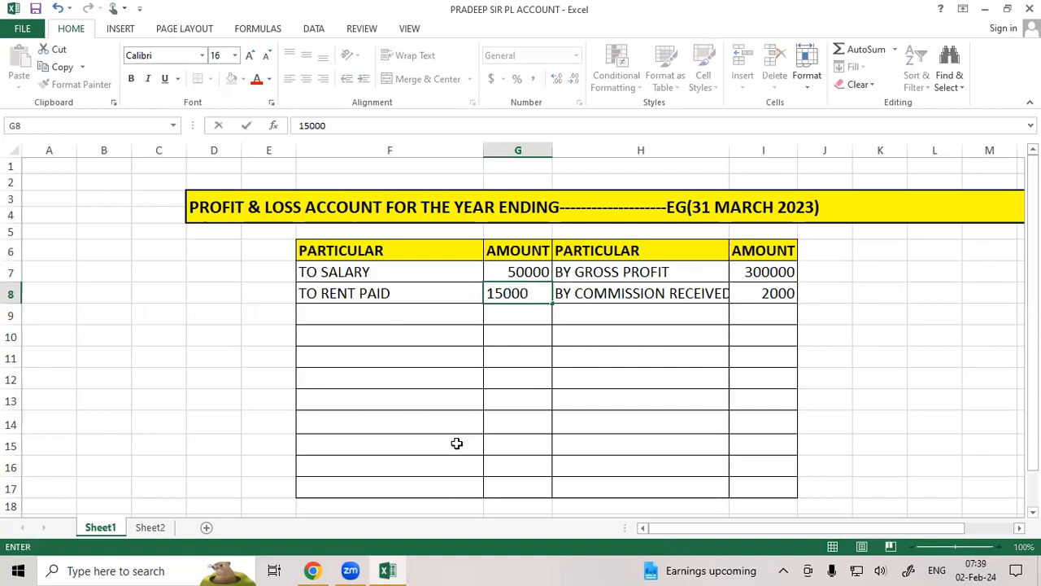
Check the office lighting in the browser's example, return to Excel and enter TO OFFICE LIGHTING in F9 with 3000 in G9.
click(312, 570)
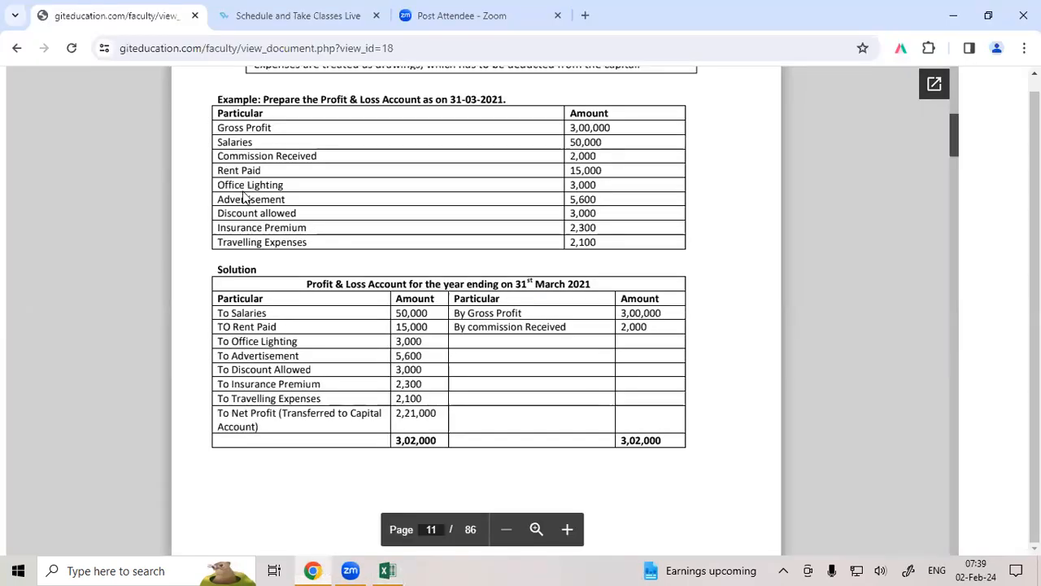
click(387, 571)
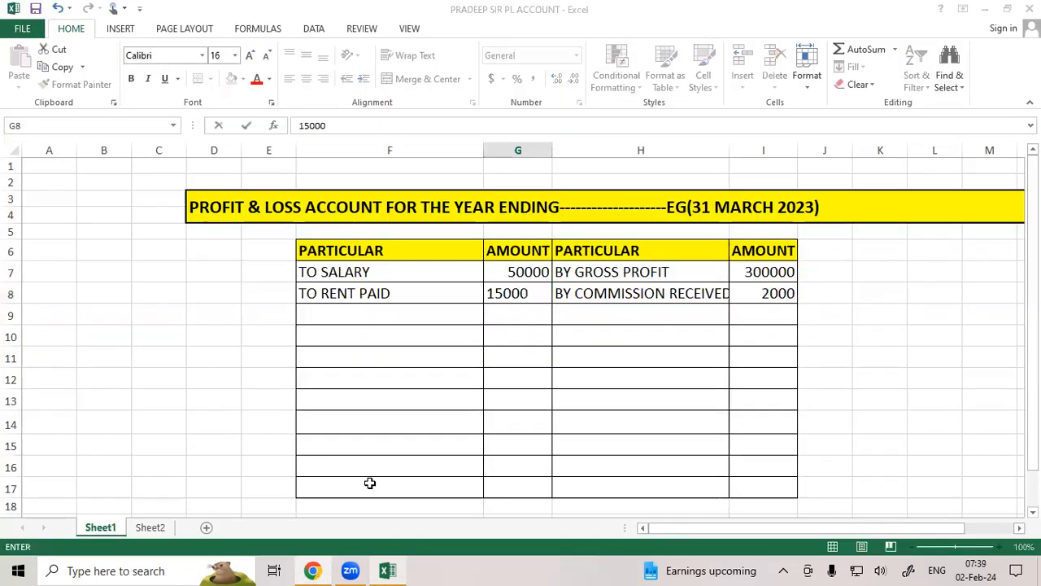
click(331, 312)
text(T)
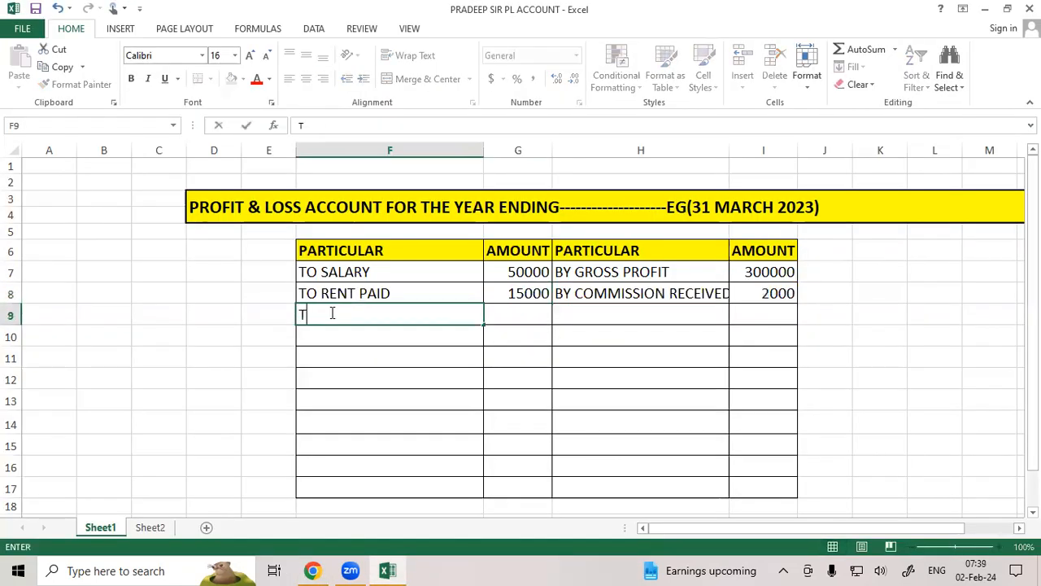
text(O OFFICE L)
text(IG)
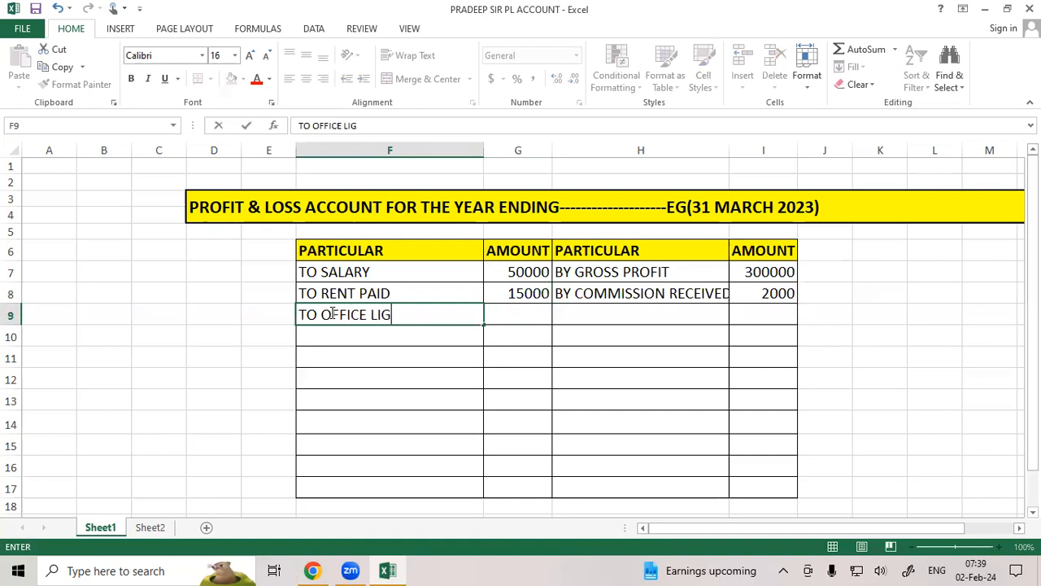
text(HTING)
click(529, 317)
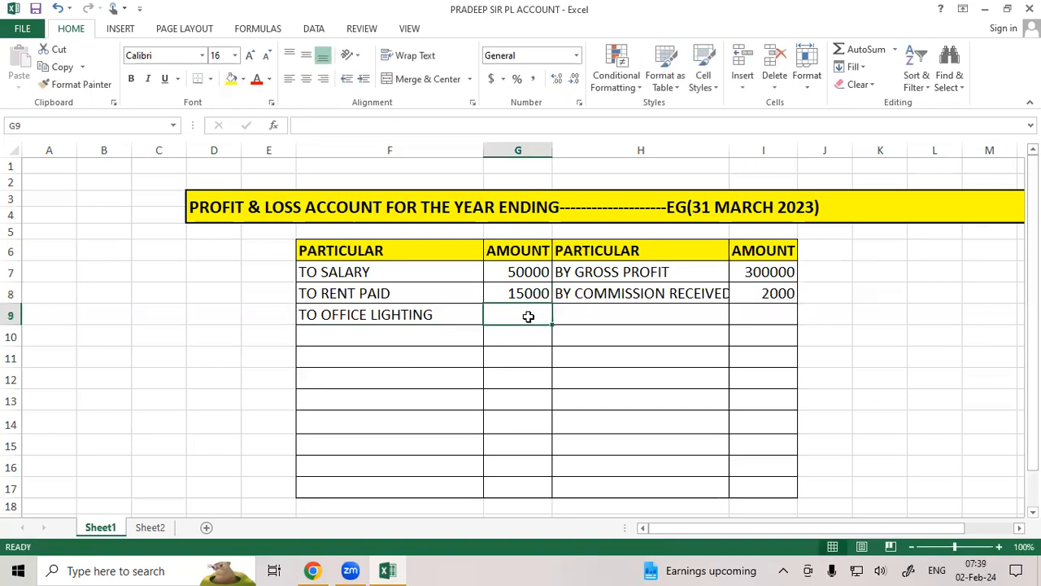
text(3000)
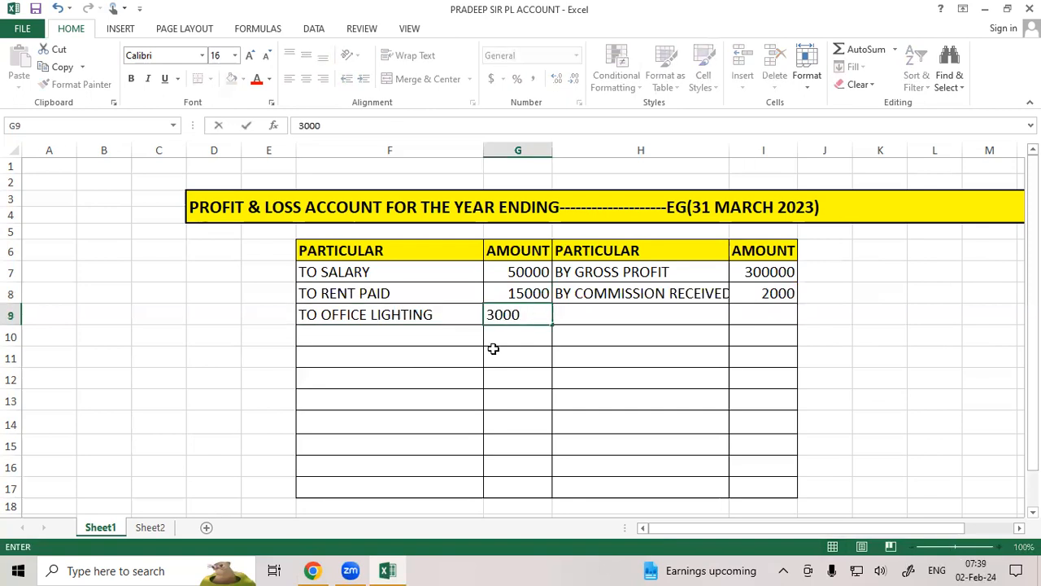
Check the advertisement cost in the browser's example, return to Excel and enter TO ADVERTISMENT in F10 with 5600 in G10.
click(317, 571)
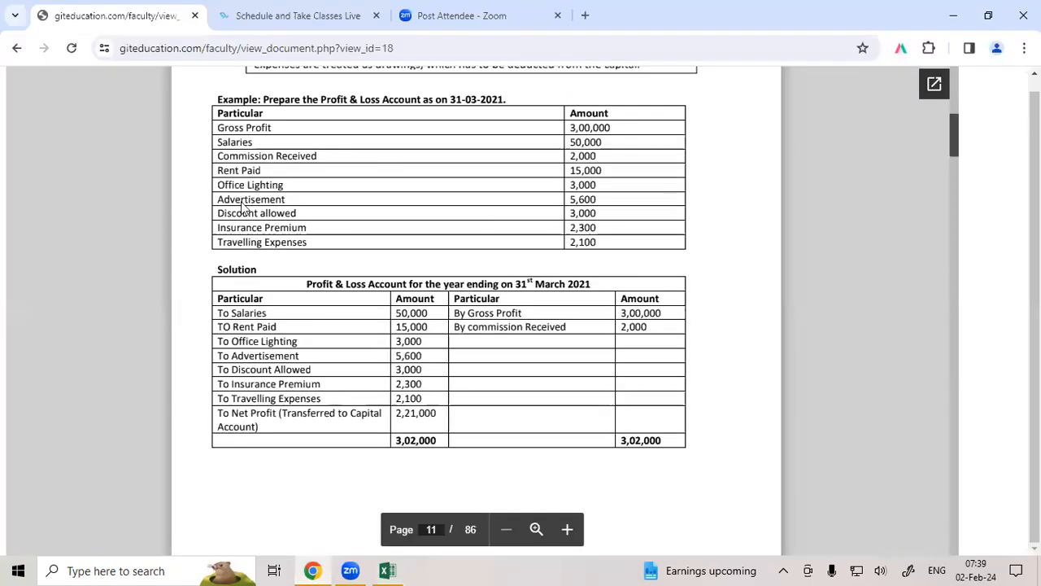
click(387, 571)
click(393, 333)
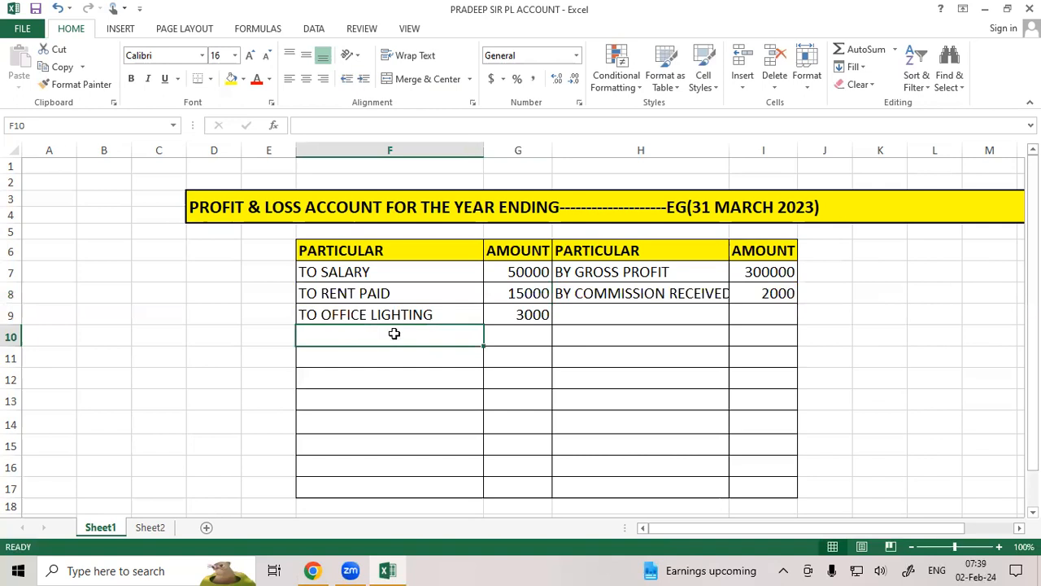
text(TO A)
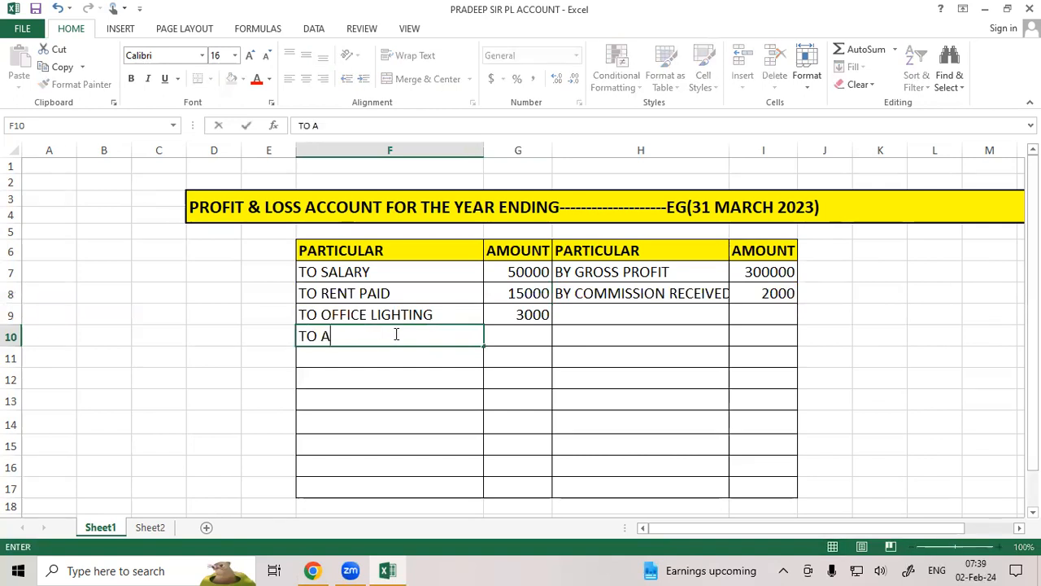
text(DVERTISMENT)
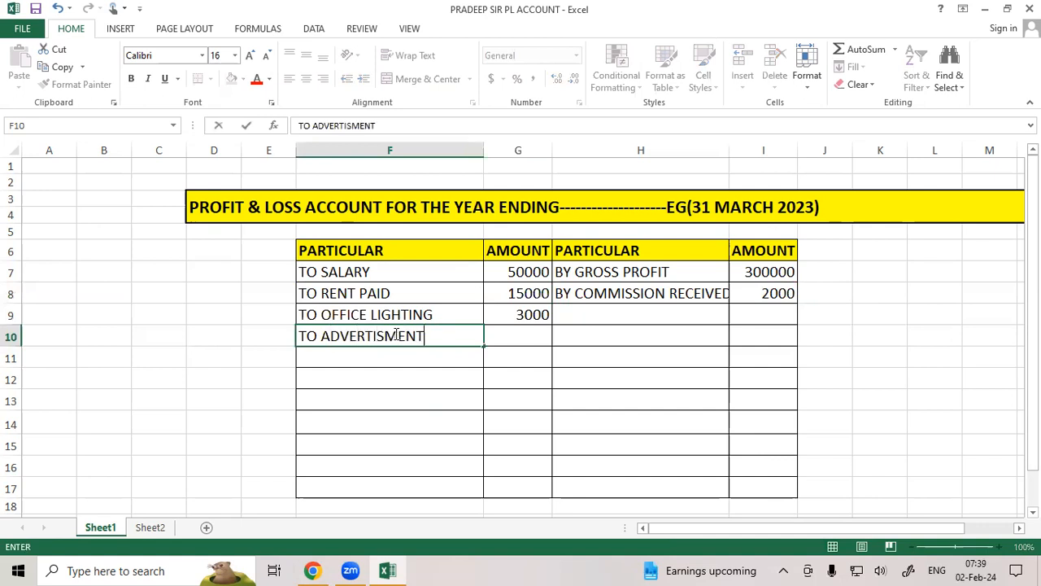
click(527, 340)
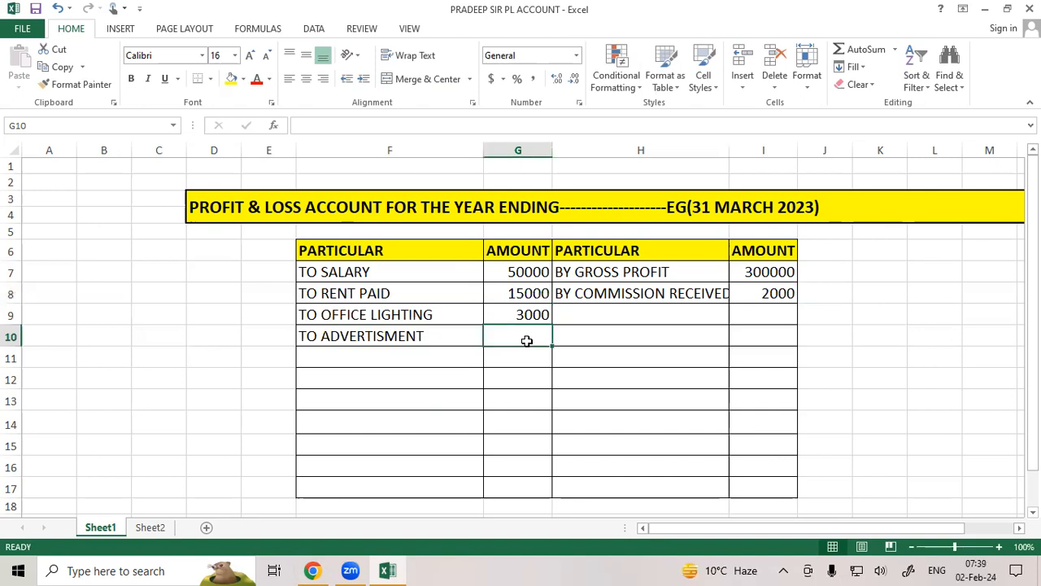
text(560)
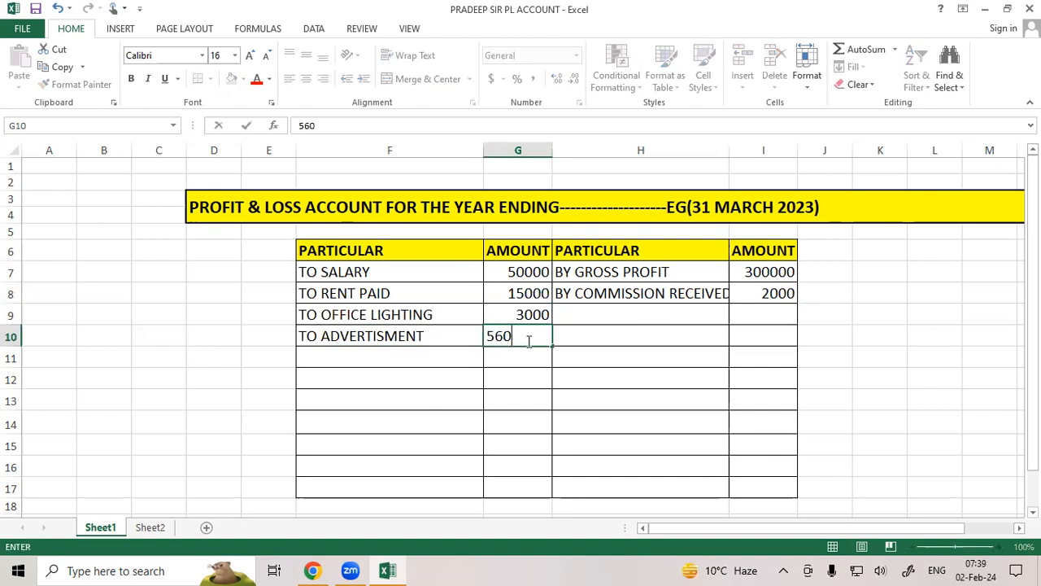
text(0)
click(383, 399)
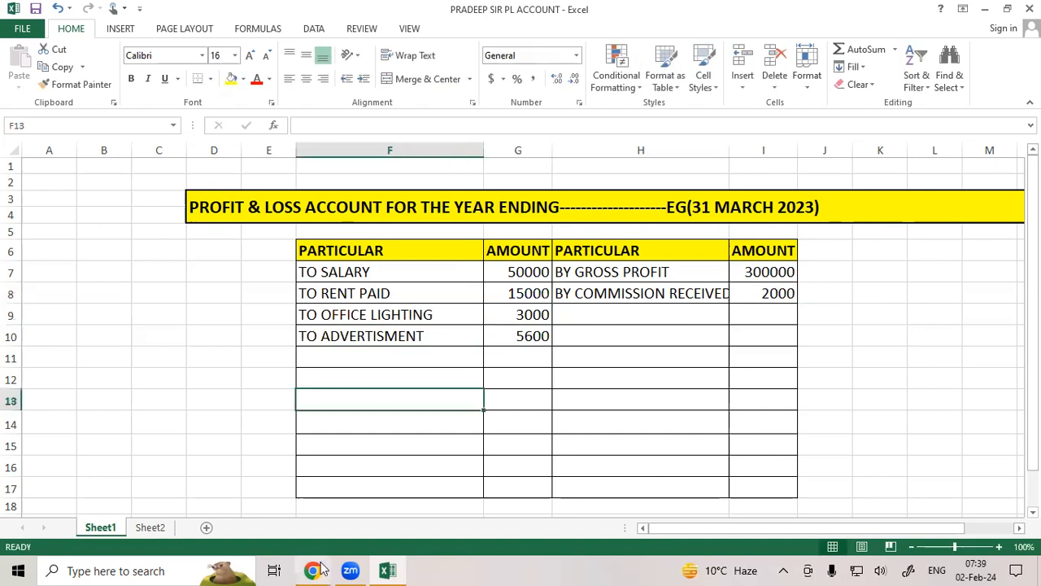
Check the discount allowed in the browser's example, return to Excel and enter TO DISCOUNT ALLOW in F11 with 3000 in G11.
key(alt+Tab)
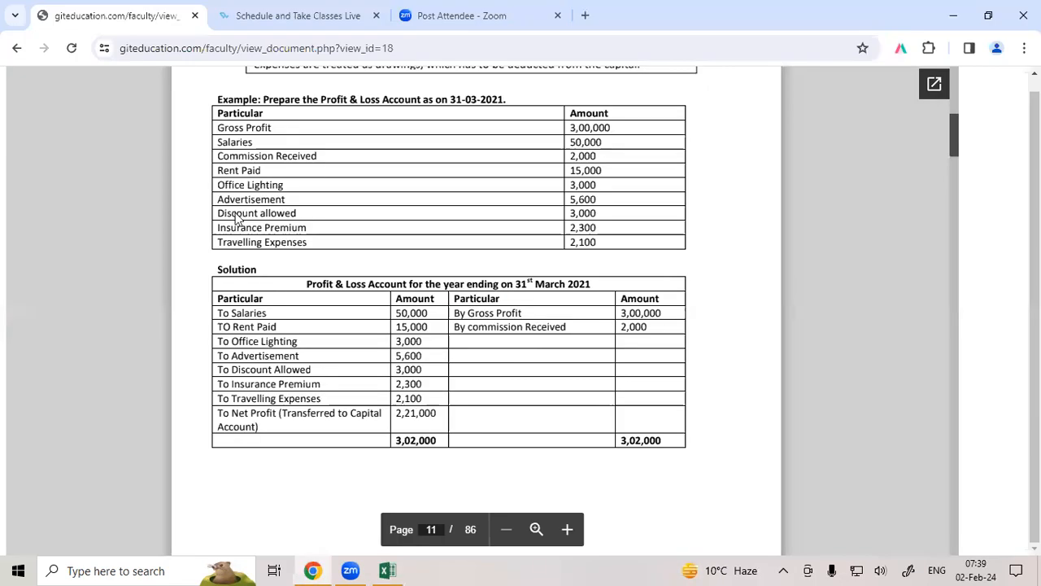
click(387, 570)
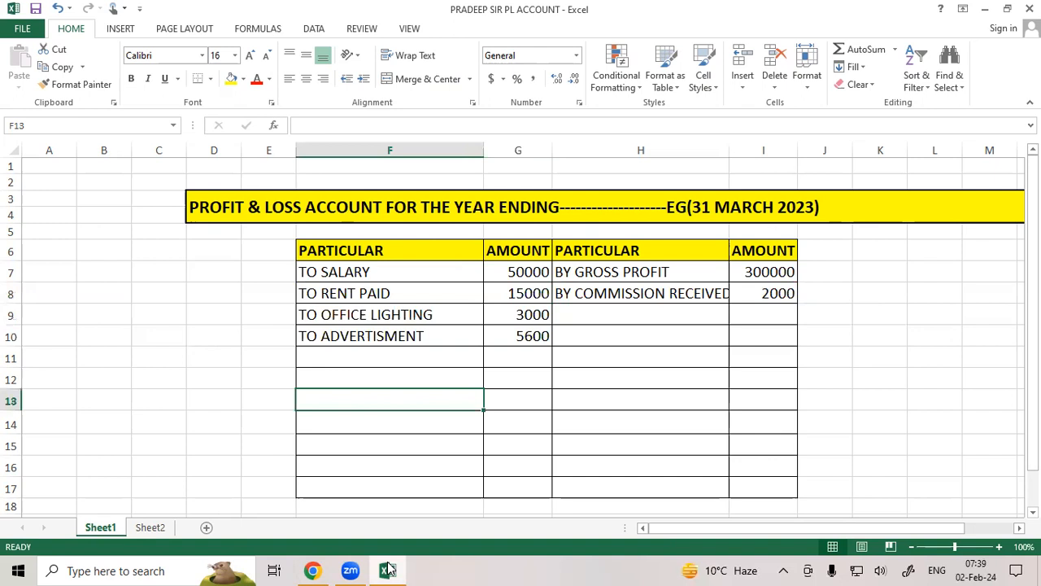
click(352, 349)
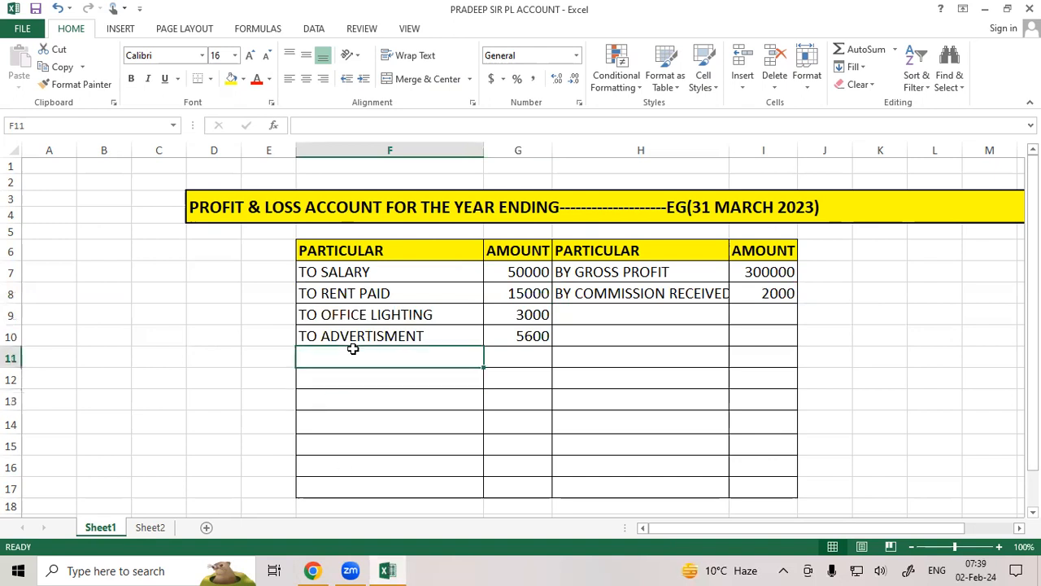
text(TO)
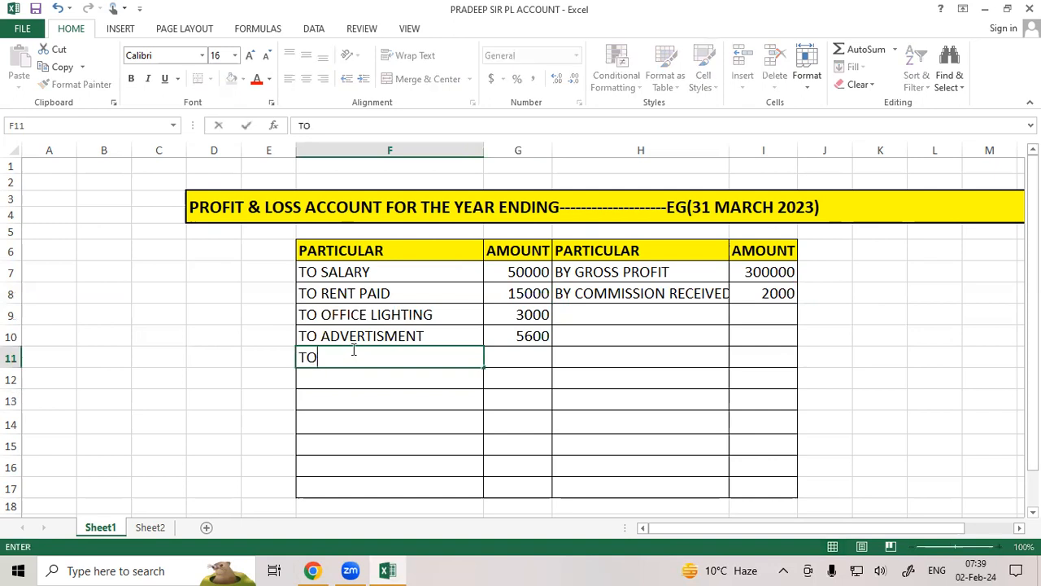
text( DISCOUNT )
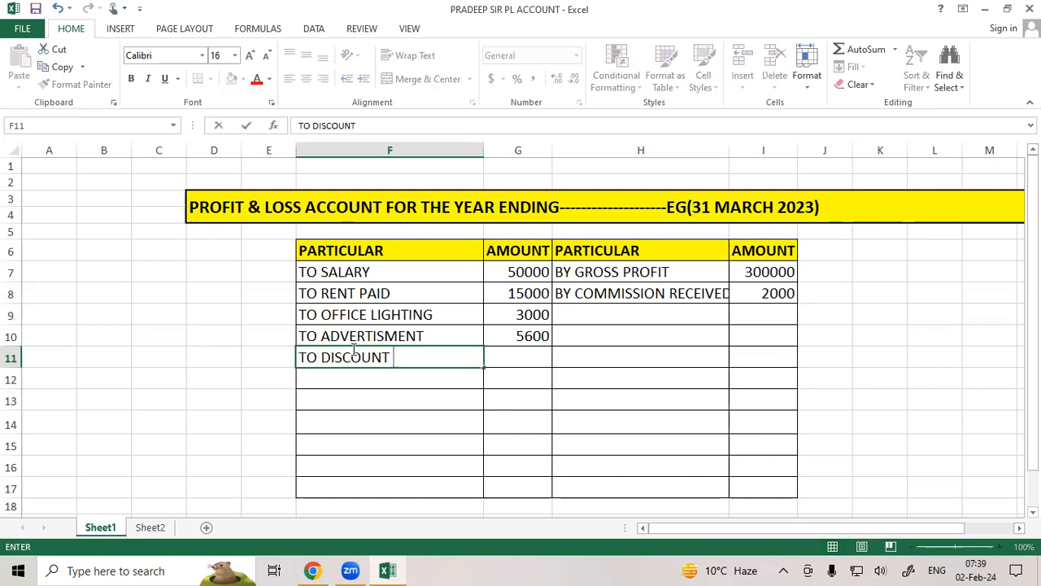
text(ALLOW)
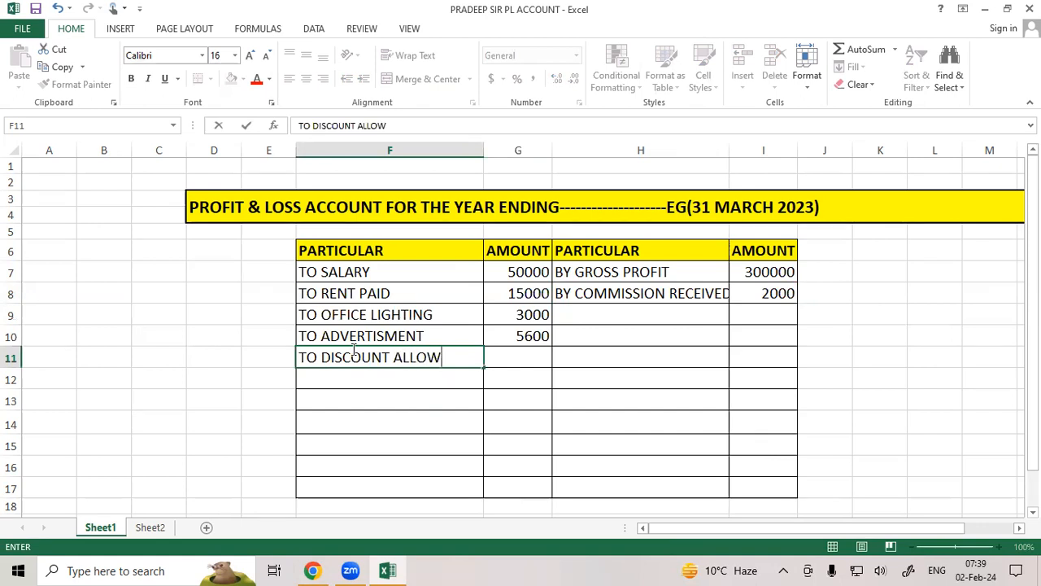
click(532, 356)
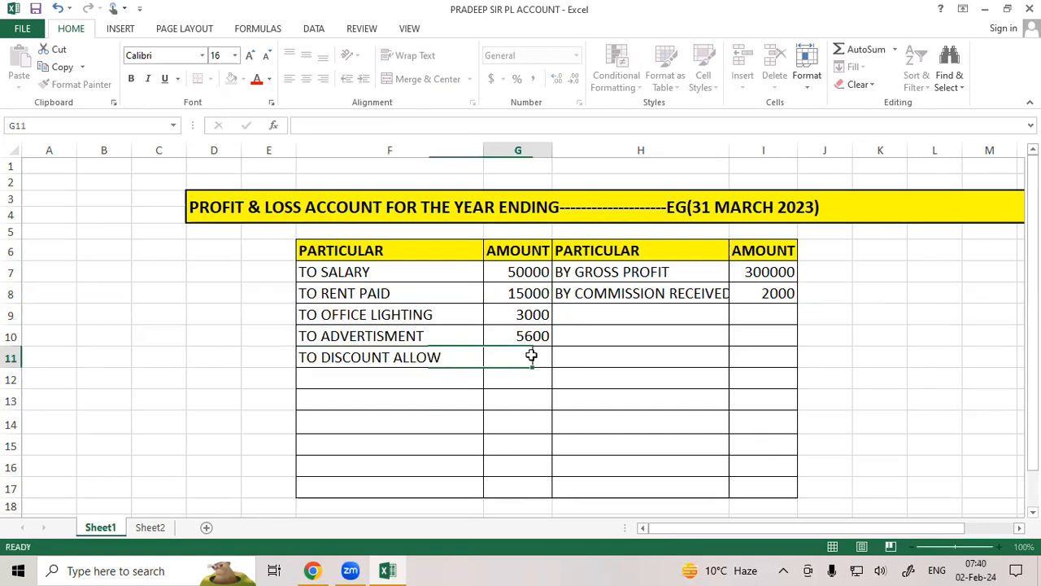
text(3000)
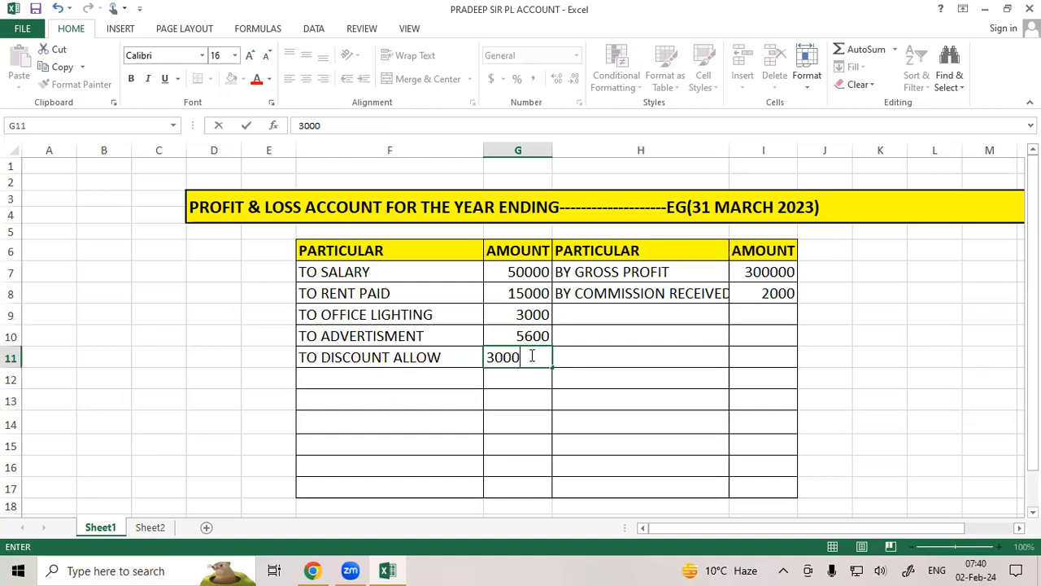
click(446, 397)
Check the insurance premium in the browser's example, return to Excel and enter TO INSURANCE PREMIUM in F12 with 2300 in G12.
click(312, 570)
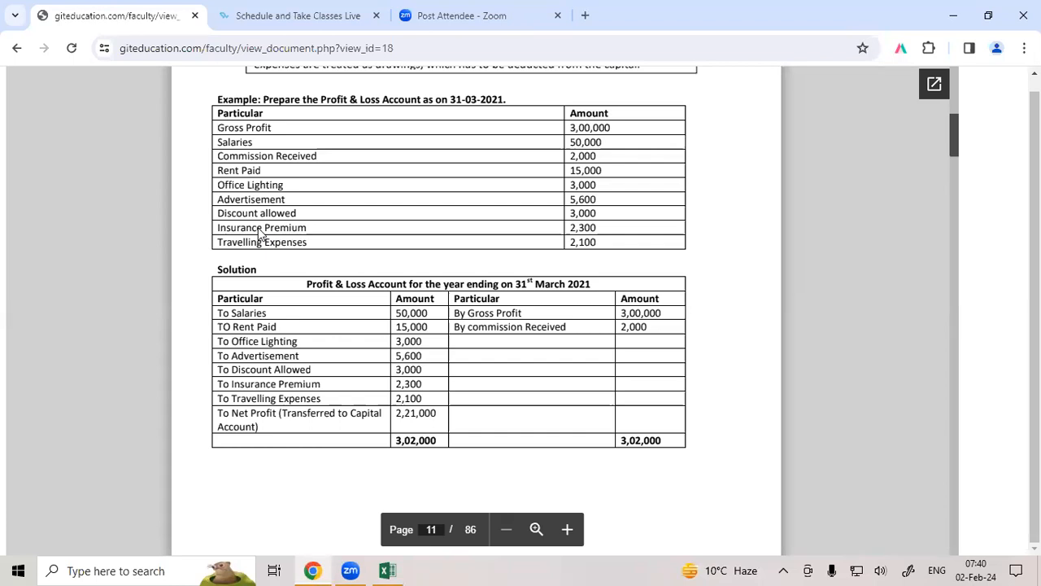
click(387, 570)
click(343, 375)
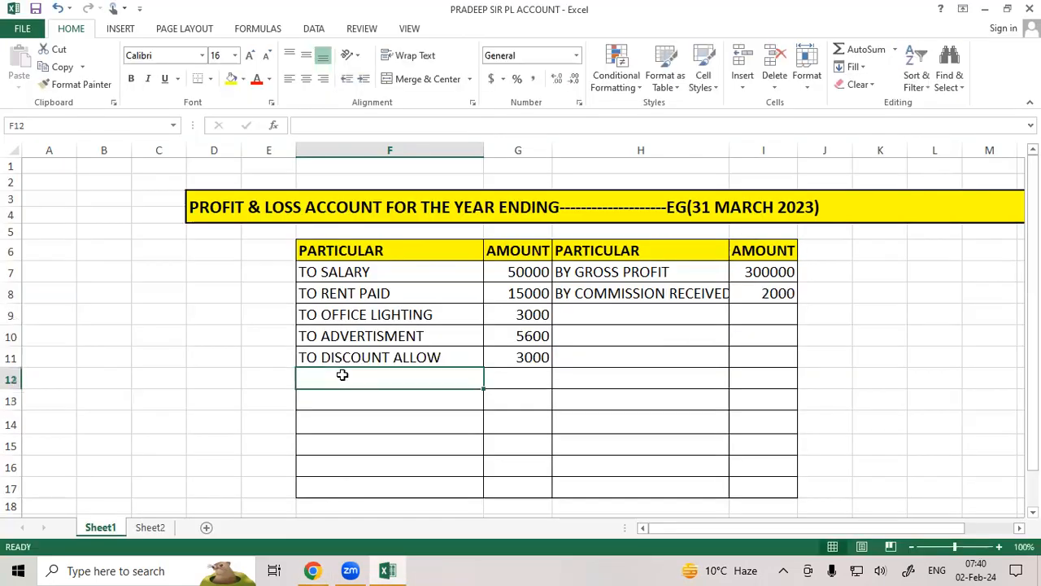
text(TO )
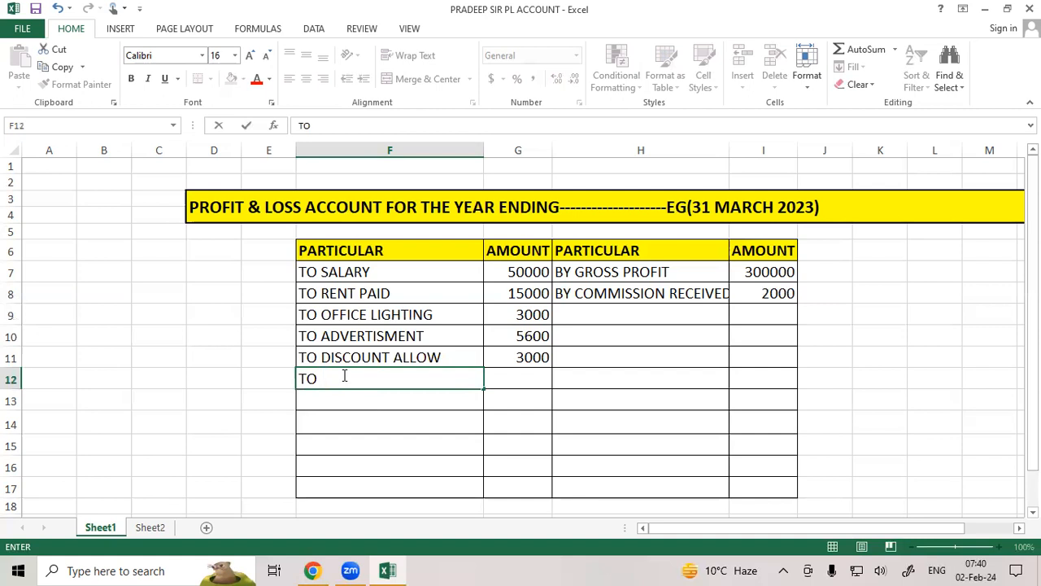
text(INSURANCE )
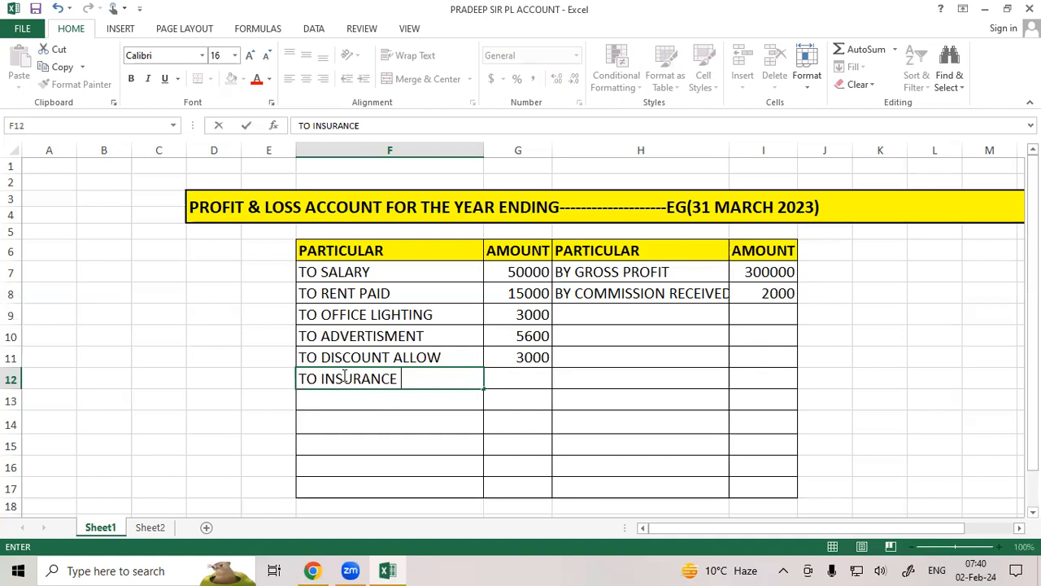
text(PREMIUM)
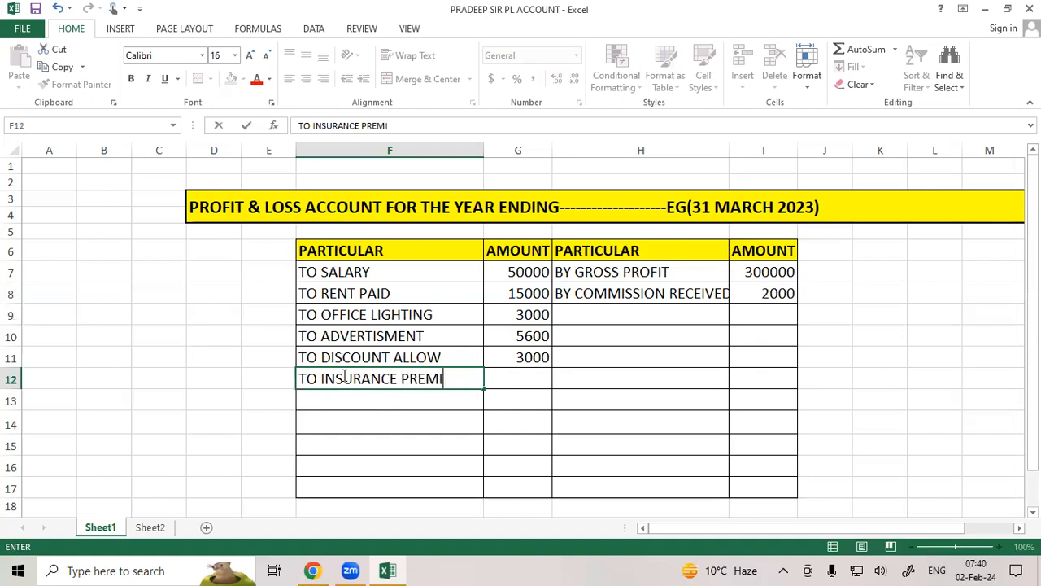
click(529, 381)
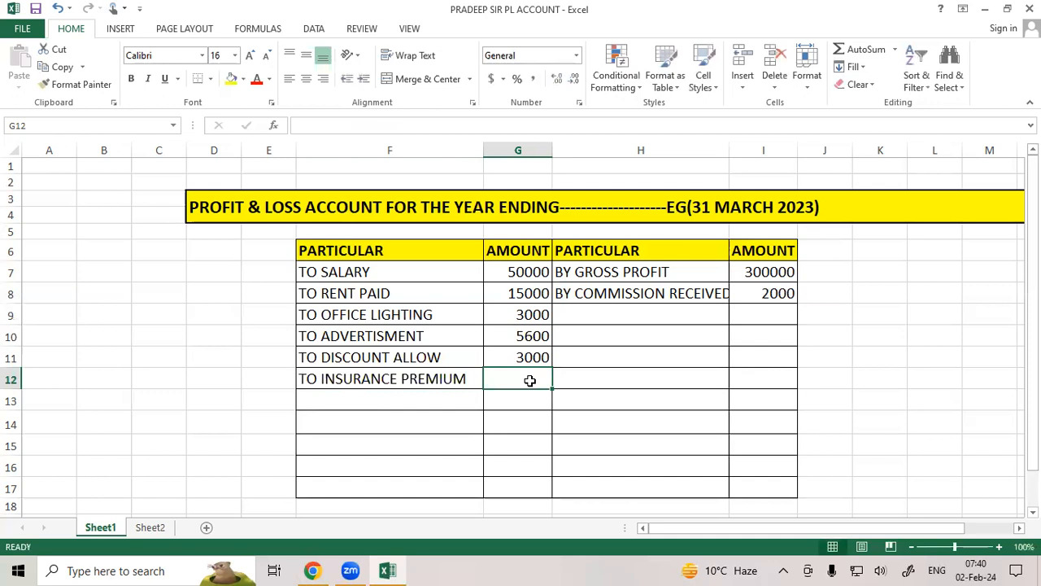
text(2300)
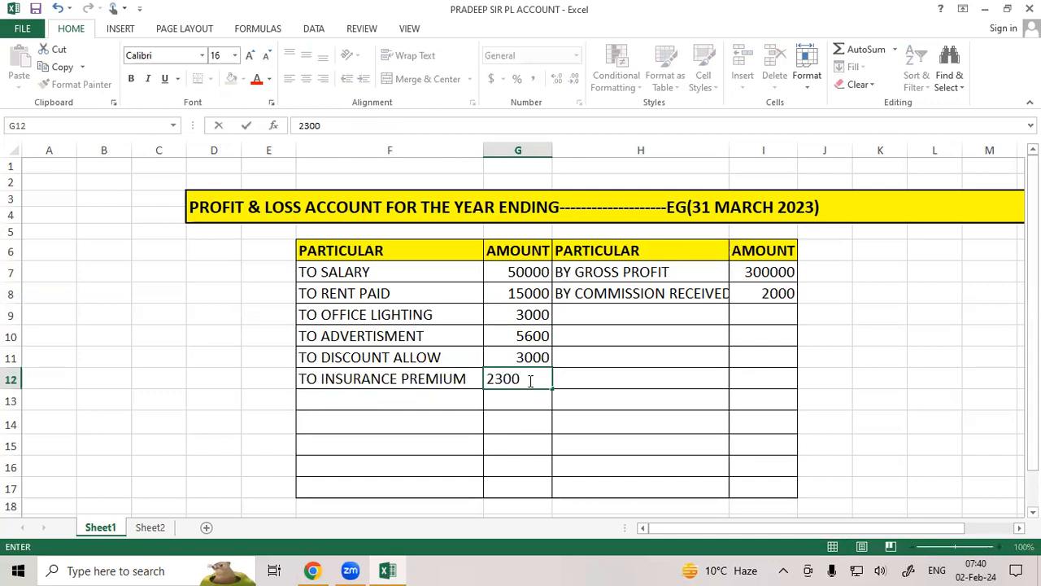
click(509, 439)
Check the travelling expenses in the browser's example, return to Excel and enter TO TRAVELLING EXPENSES in F13 with 2100 in G13.
click(315, 571)
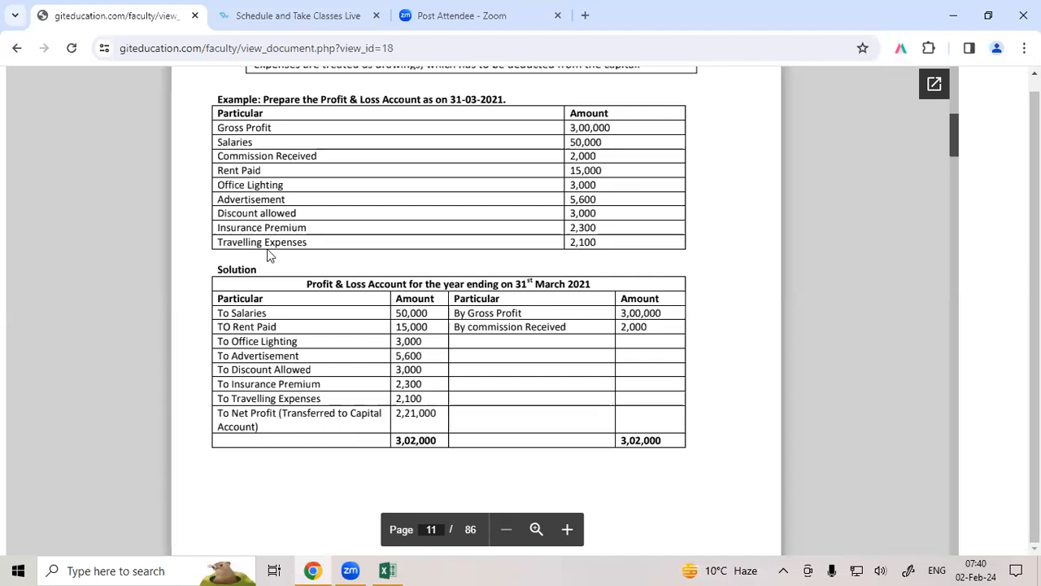
click(382, 570)
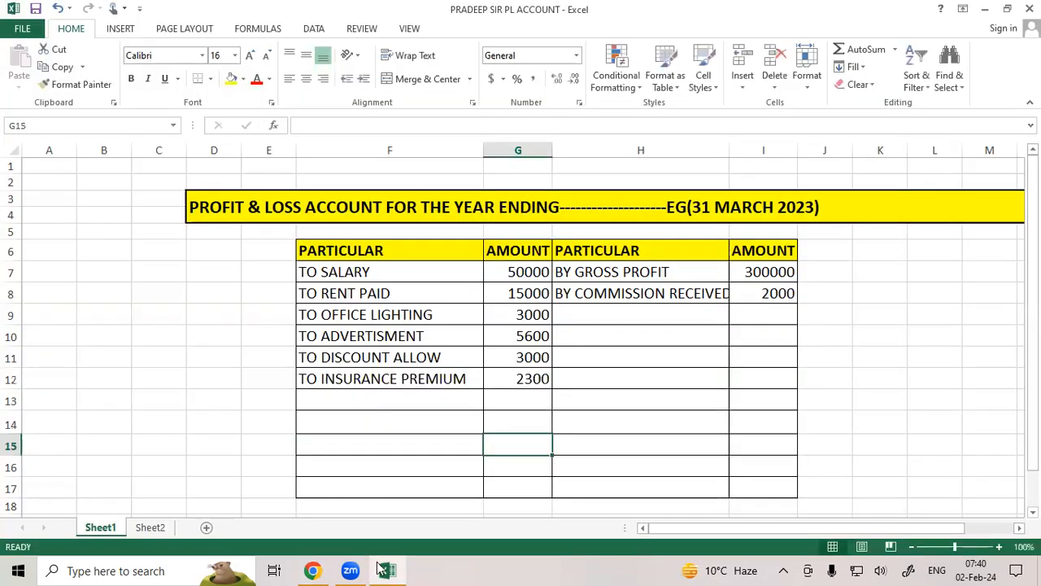
click(362, 400)
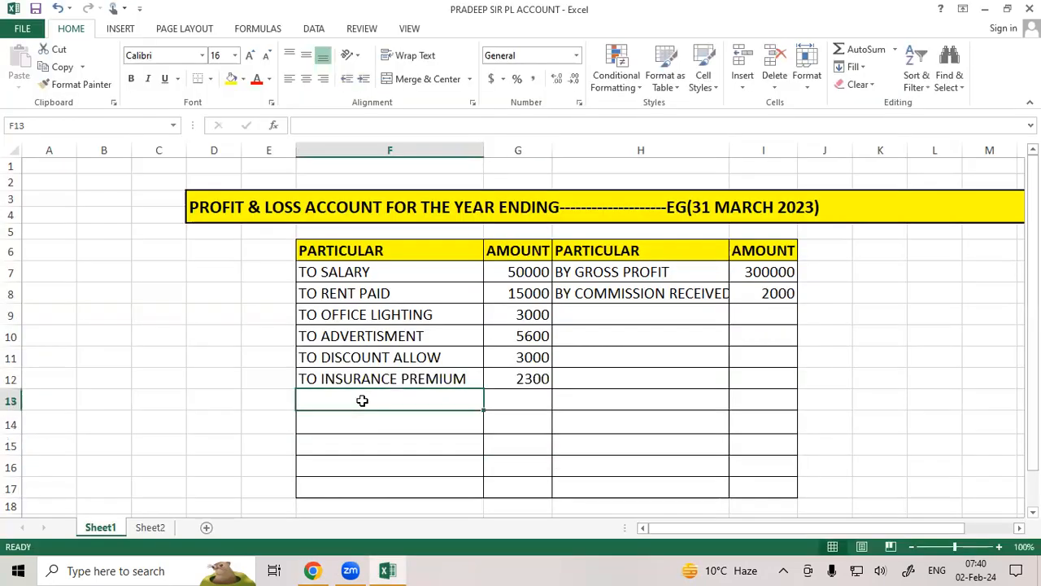
text(TO)
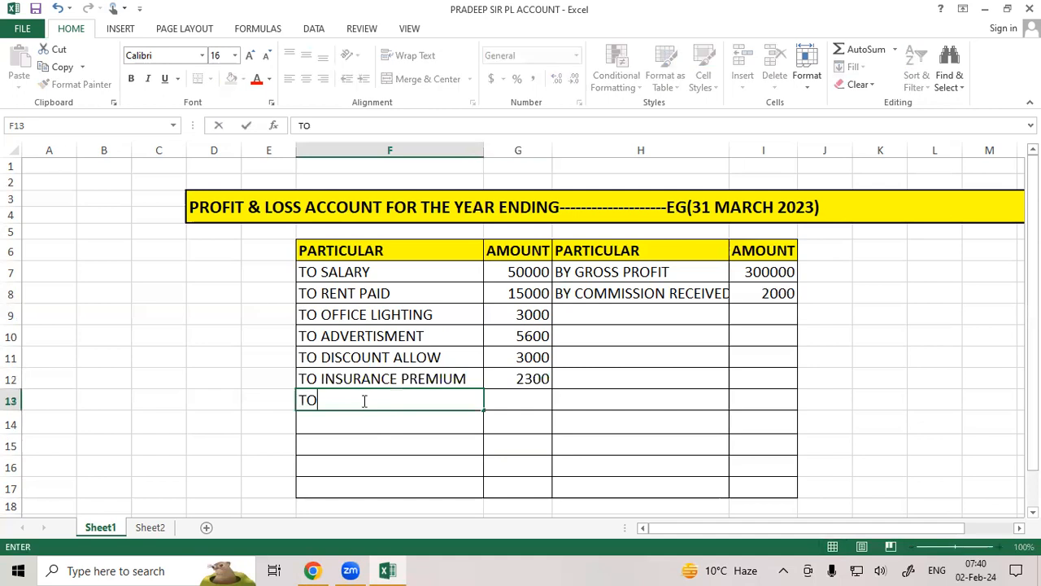
text( TRAVELLING )
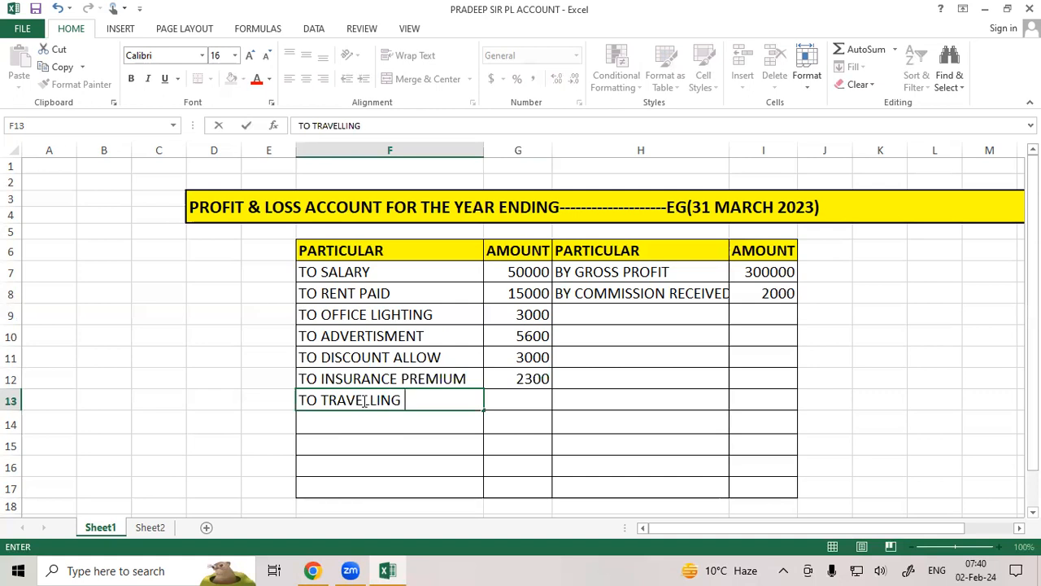
text(EXPEN)
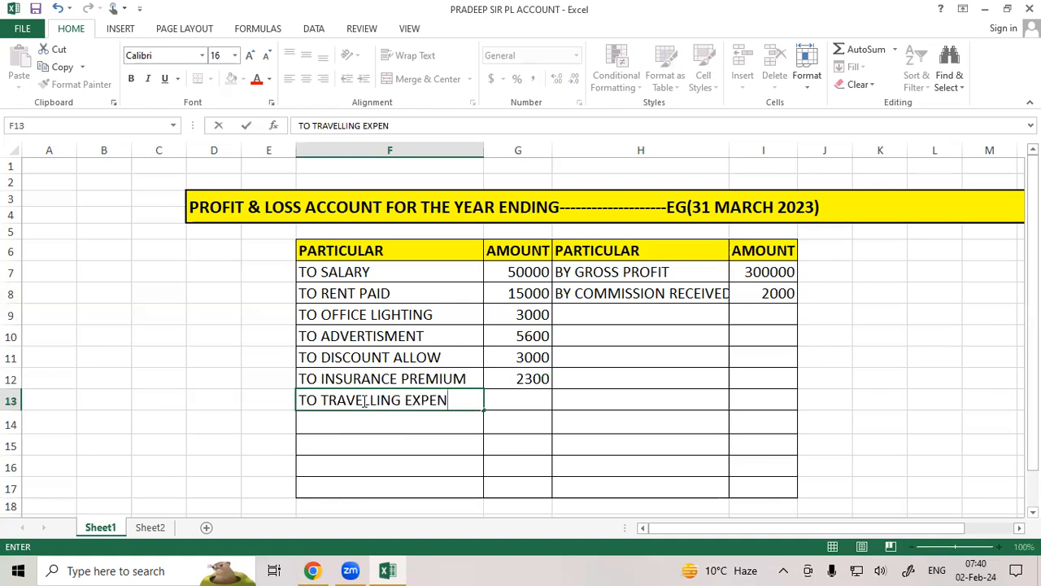
text(SES)
click(529, 394)
text(2)
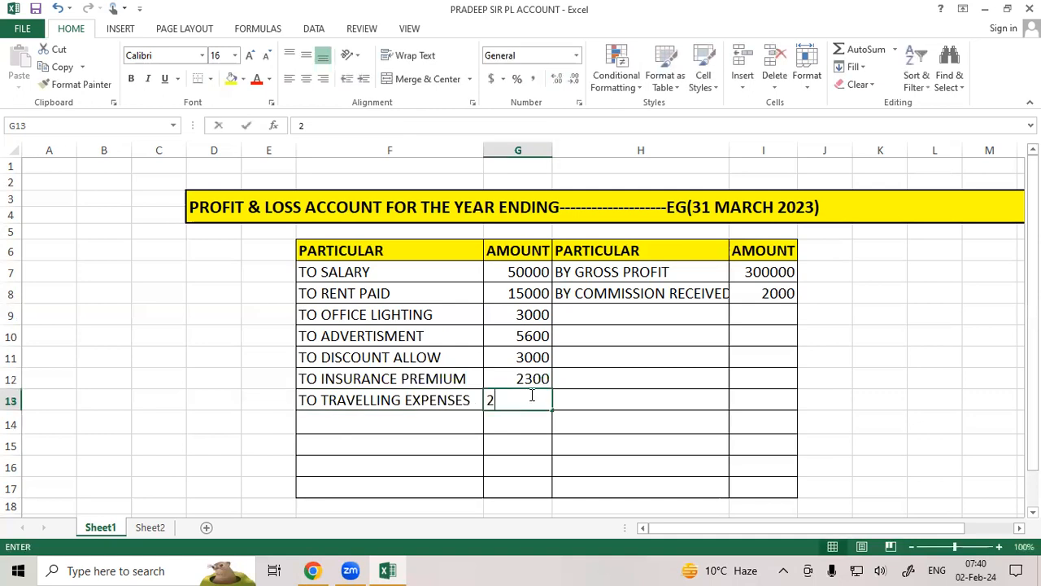
text(100)
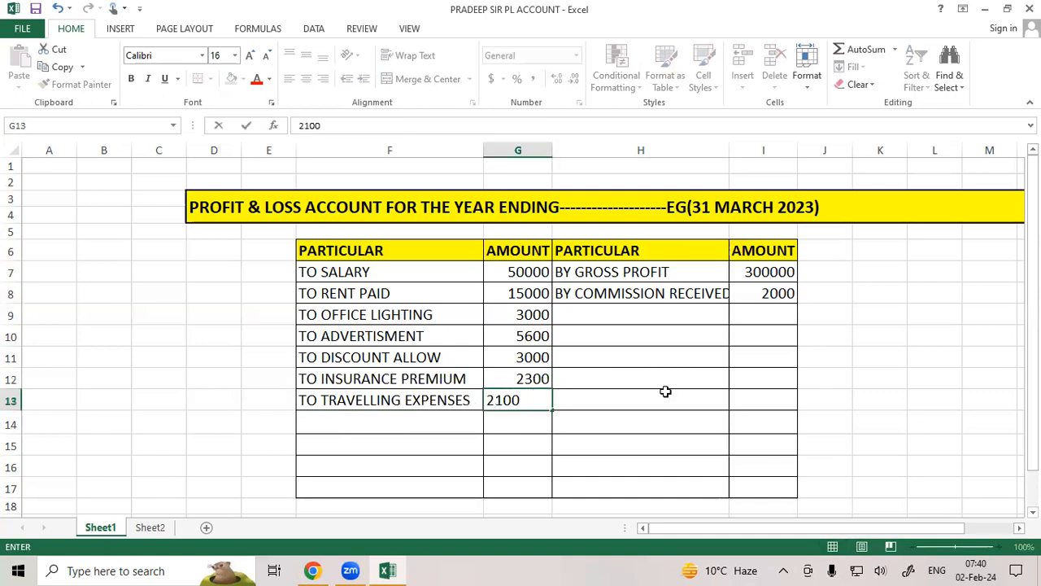
click(662, 398)
Check the net profit line in the browser's solution, return to Excel and enter TO NET PROFIT in F14 and BY NET LOSS in H14.
click(312, 571)
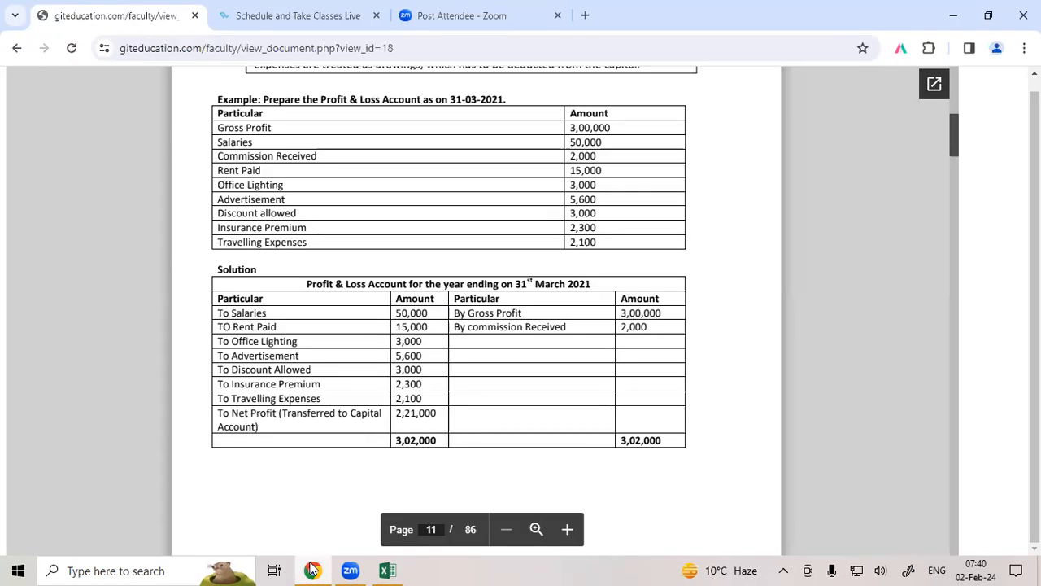
click(389, 568)
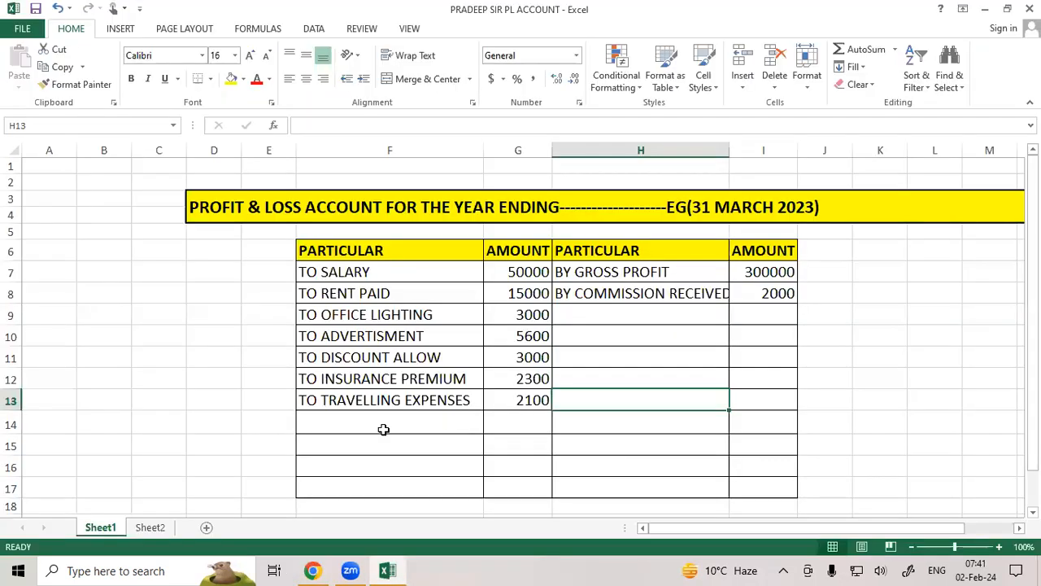
click(383, 427)
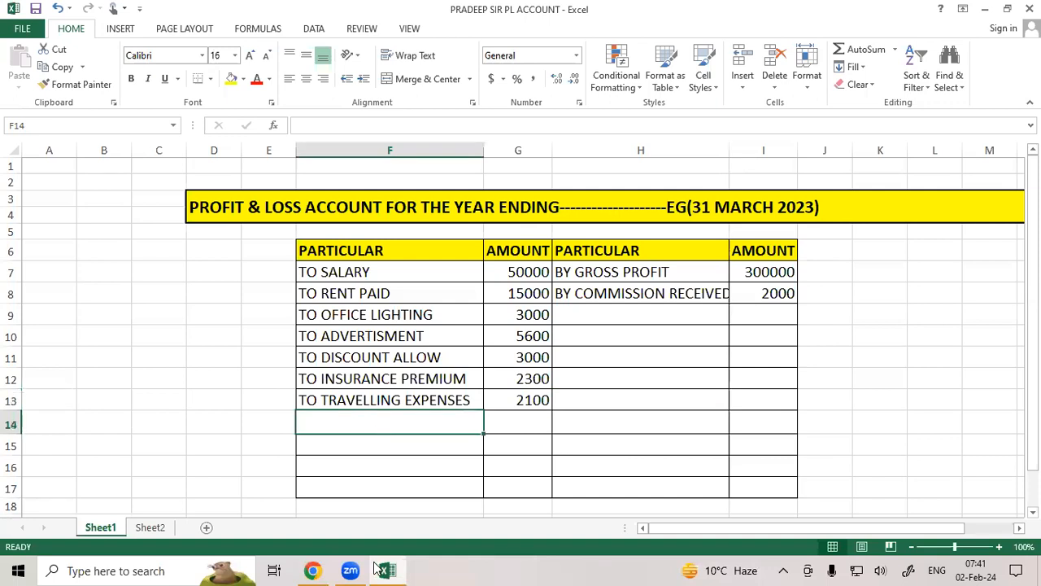
click(314, 570)
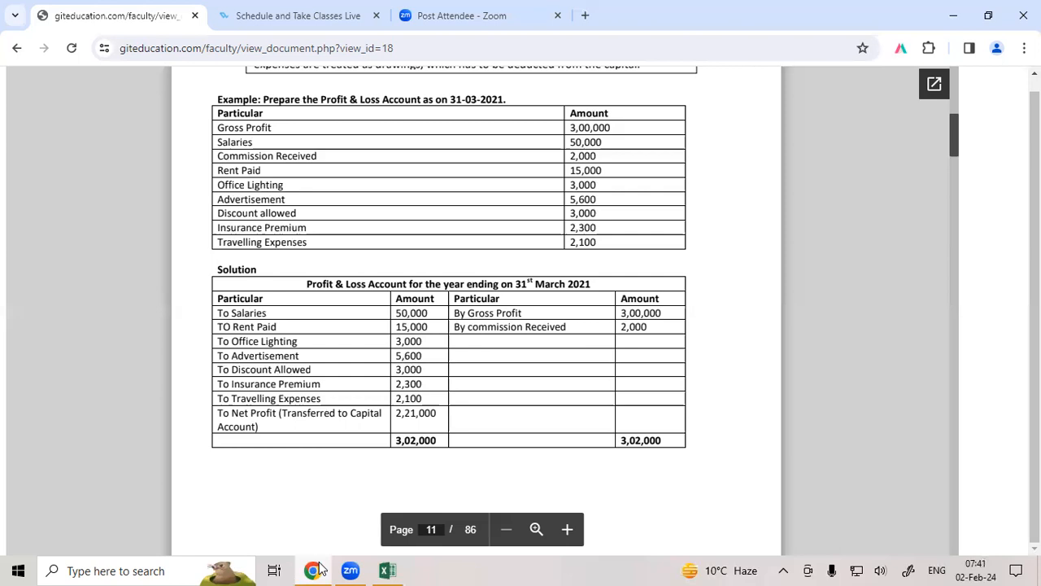
key(alt+Tab)
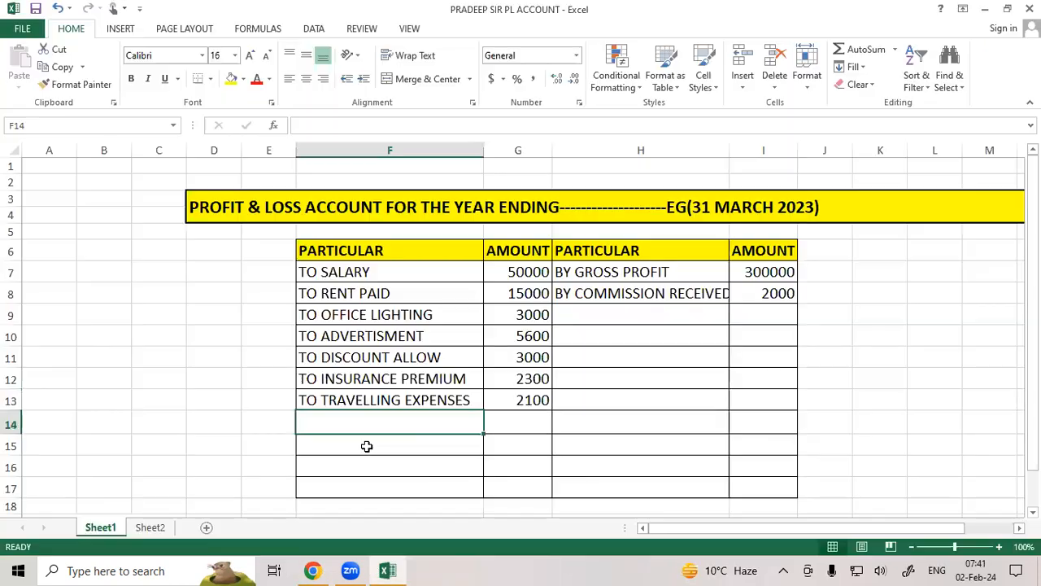
text(TO )
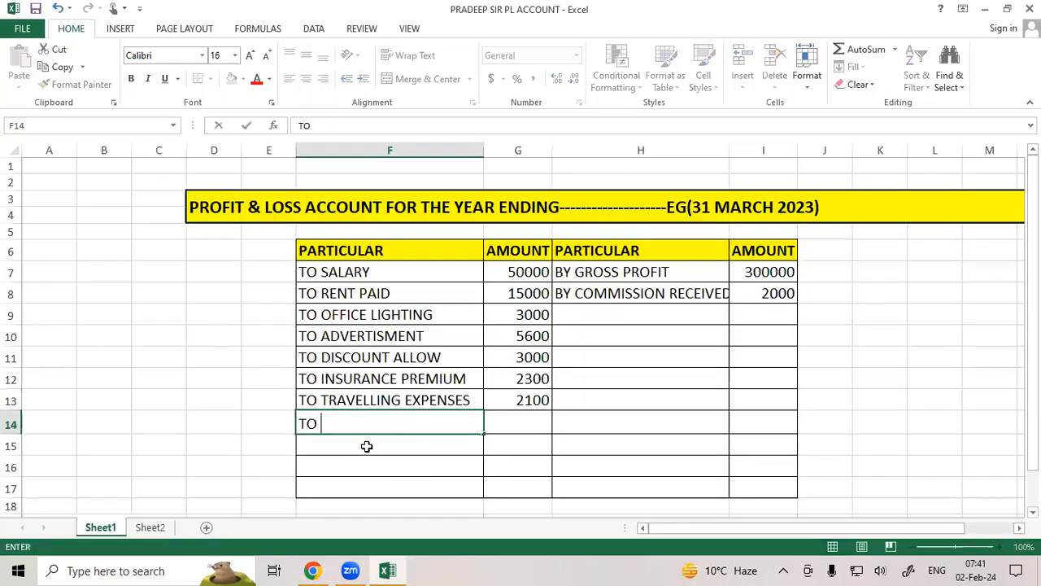
text(NET PROFIT)
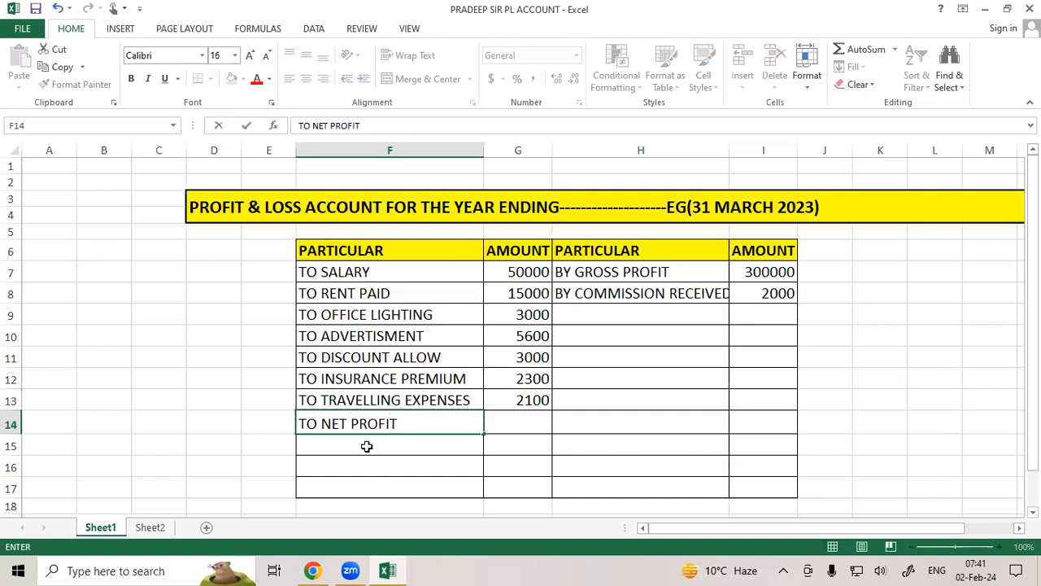
click(633, 424)
text(BY NET LOSS)
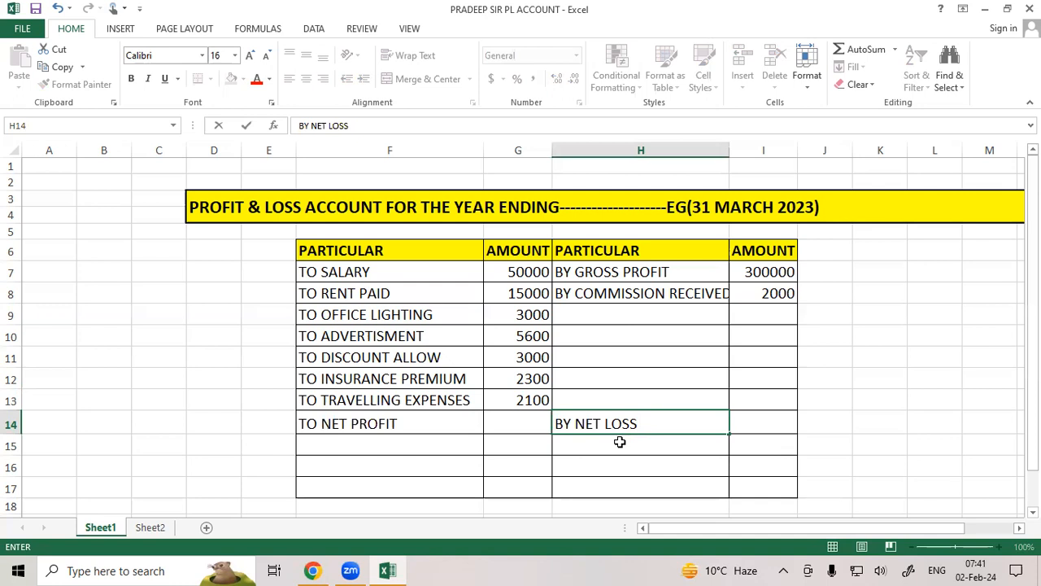
click(658, 449)
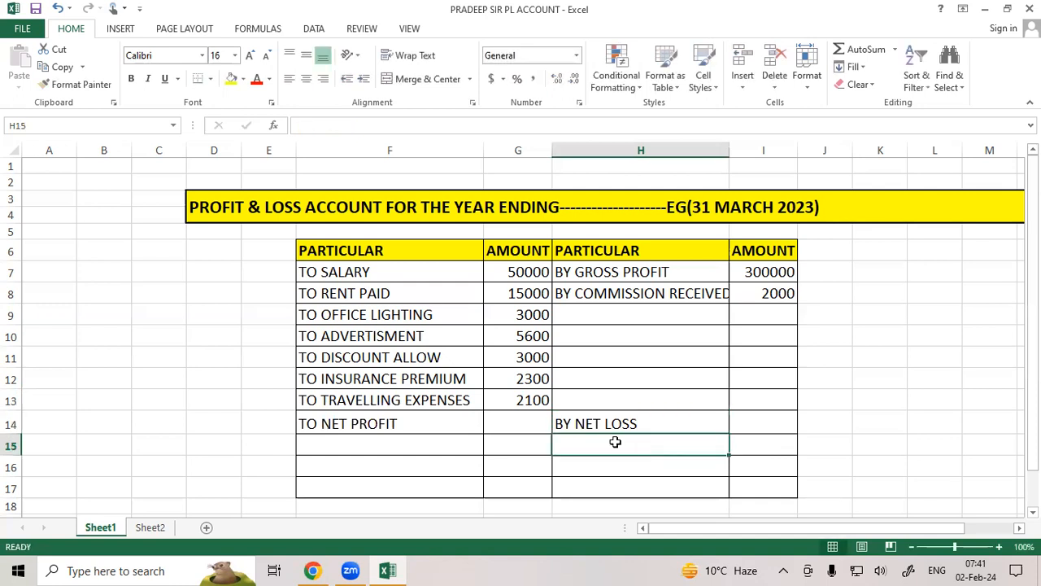
Enter the label TOTAL in F15 and H15, below the net profit and net loss rows.
click(389, 446)
text(T)
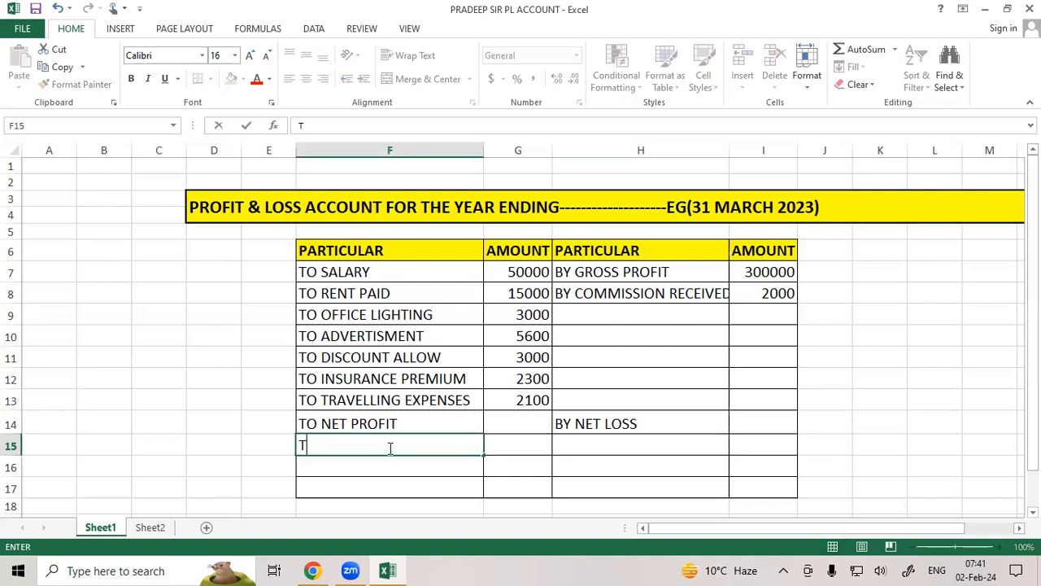
text(OTAL)
click(610, 440)
text(TOTAL)
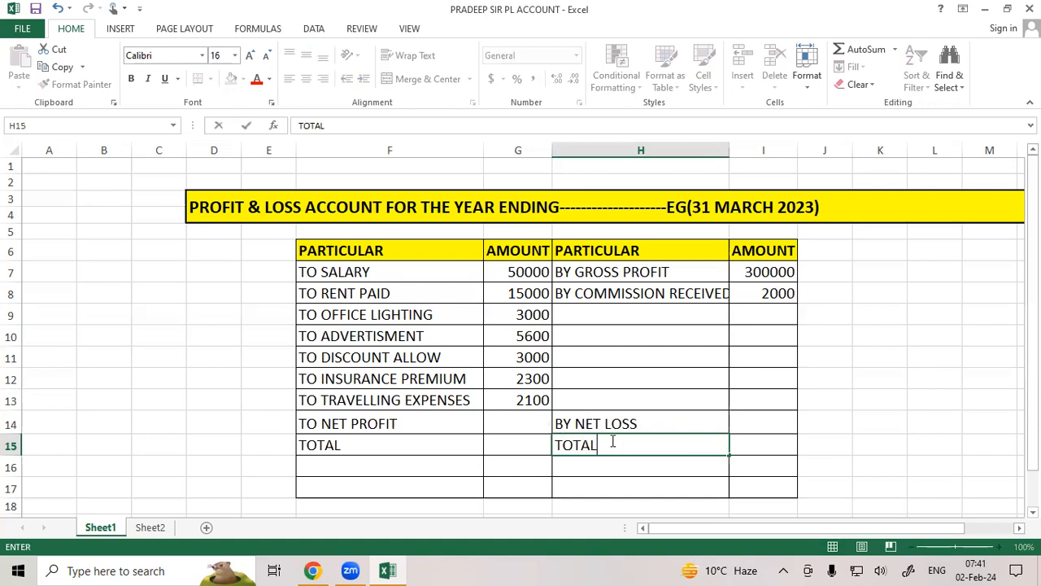
click(873, 393)
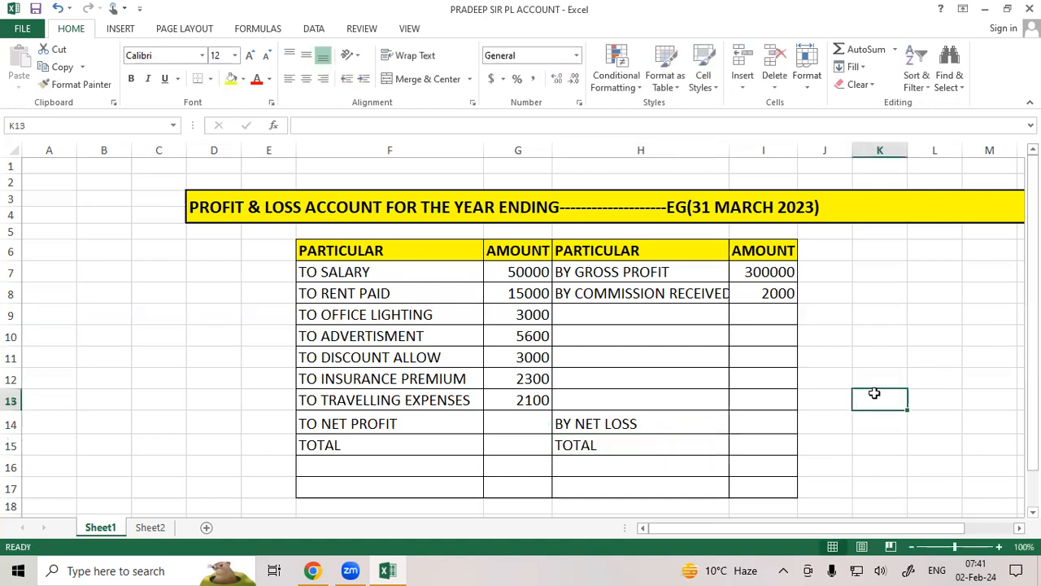
Label a side calculation beside the account with LEFT in J7 and RIGHT in K7.
click(836, 280)
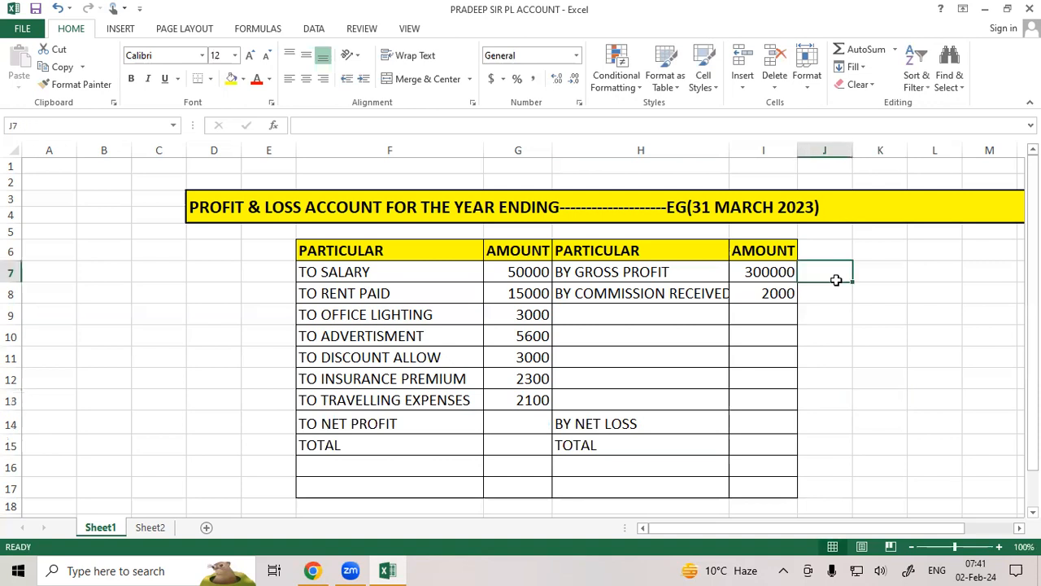
text(LEFT)
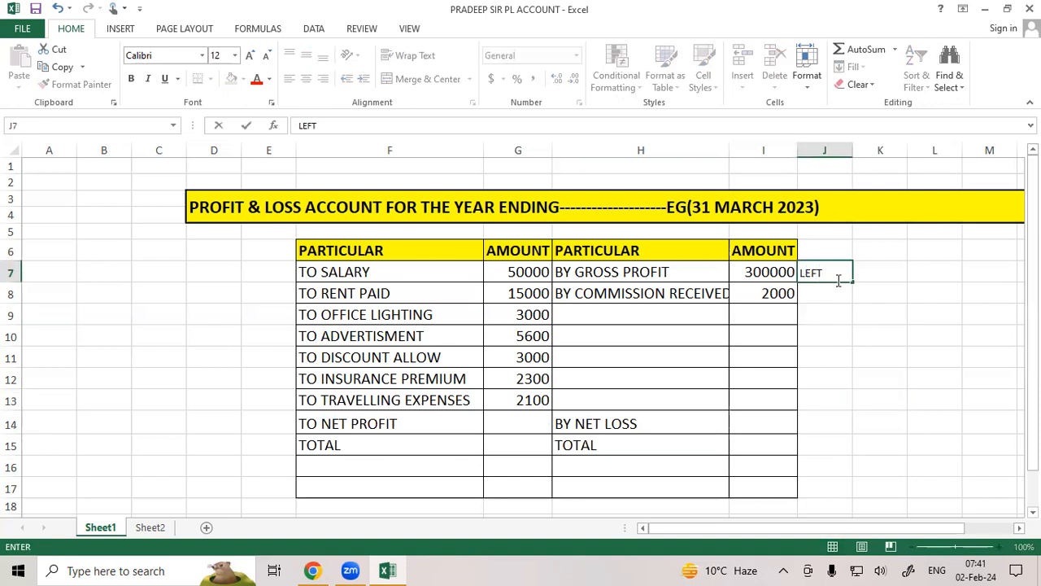
click(897, 269)
text(RIGHT)
click(859, 353)
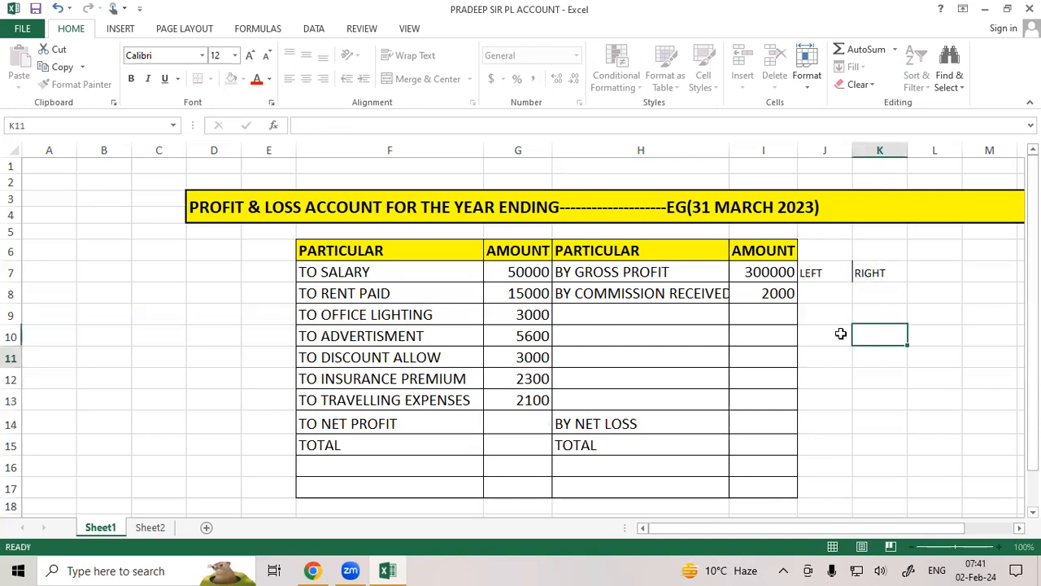
Sum the expense amounts G7:G13 in J8, under LEFT, with the SUM function.
click(828, 289)
text(=sum)
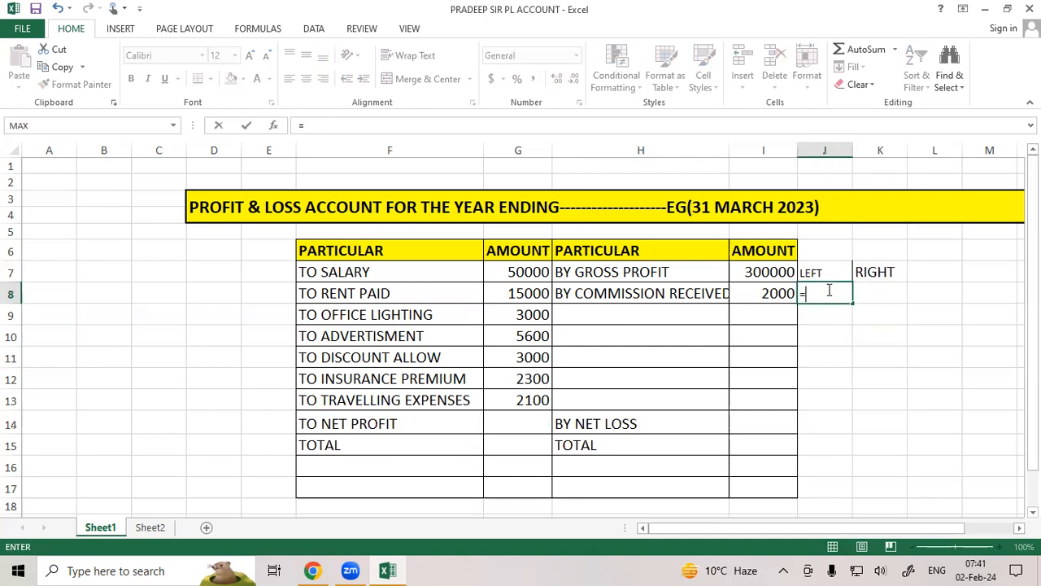
key(Tab)
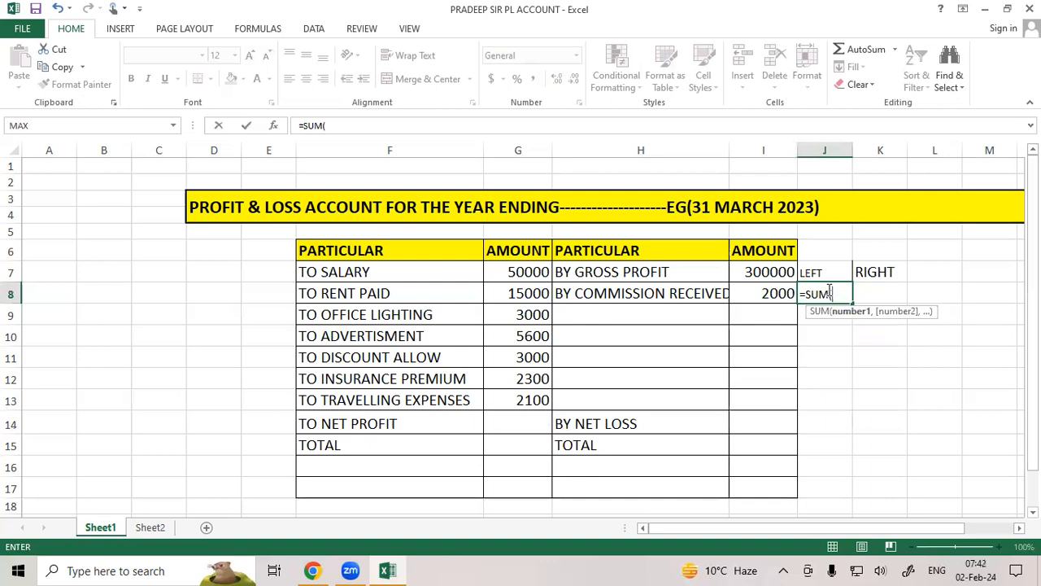
drag(518, 275, 518, 401)
text())
key(Return)
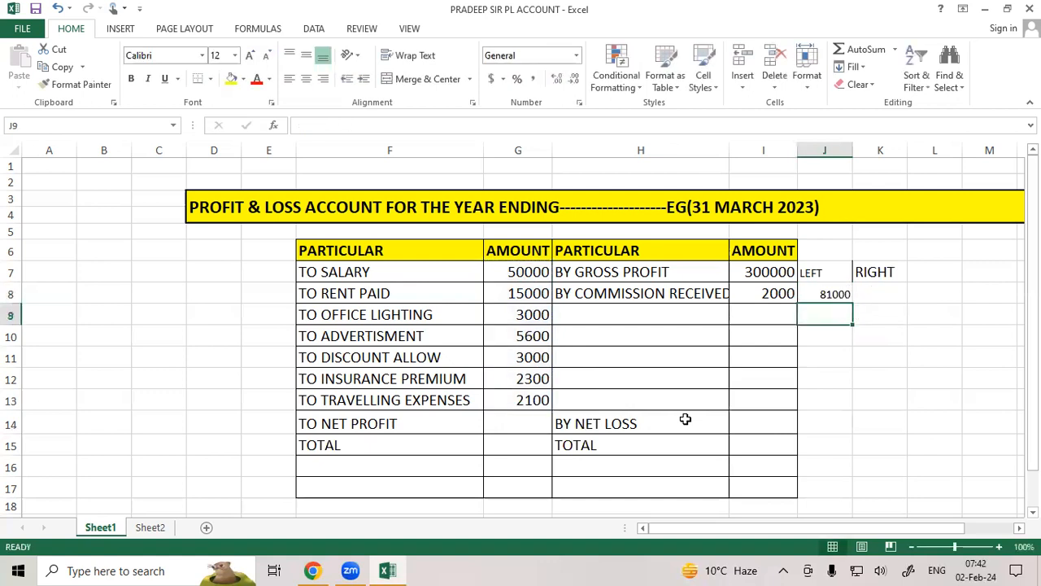
click(855, 381)
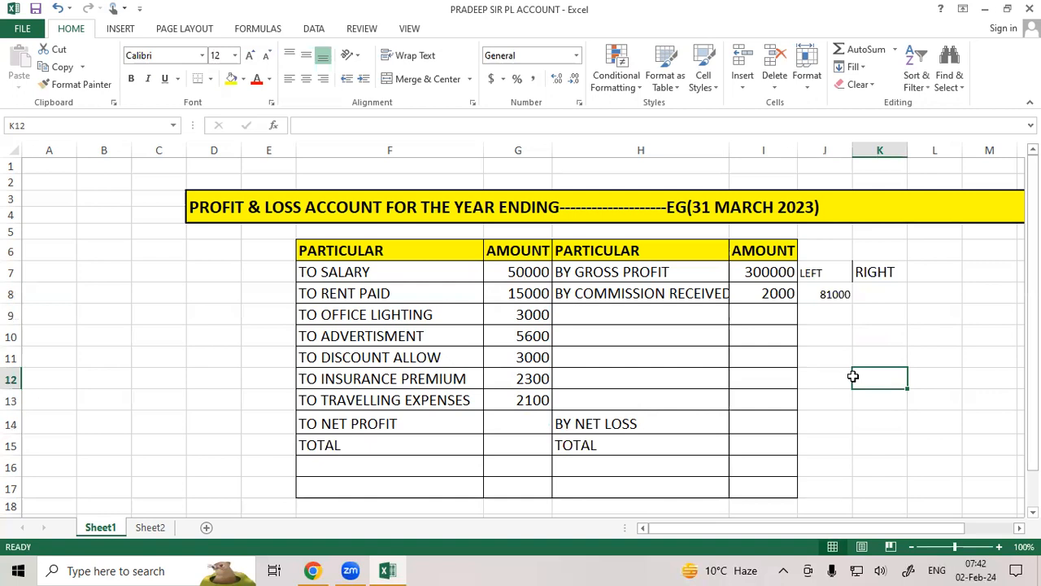
Enter the income side's total, 302000, in K8 under RIGHT.
click(865, 294)
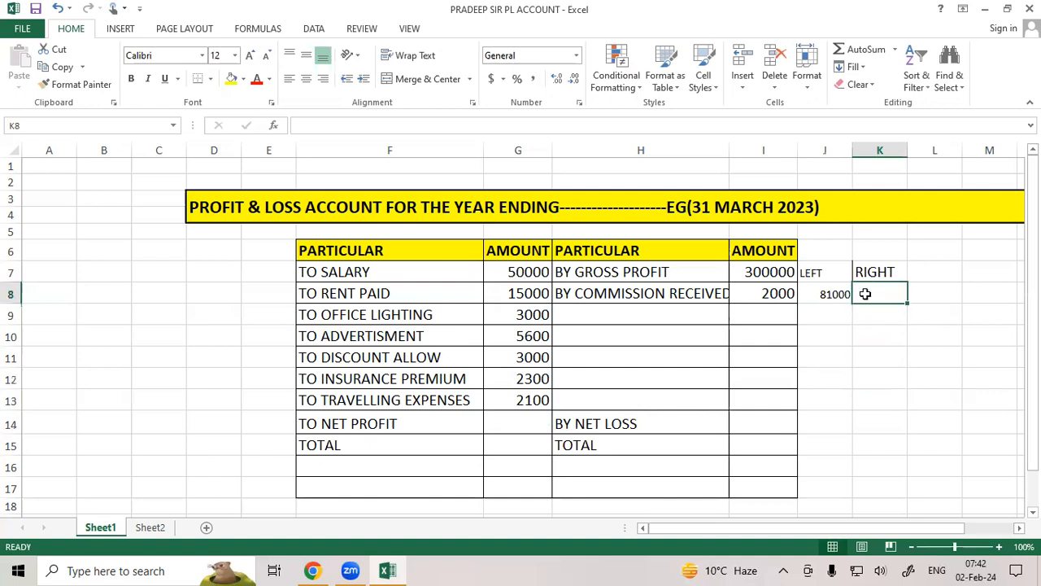
text(302000)
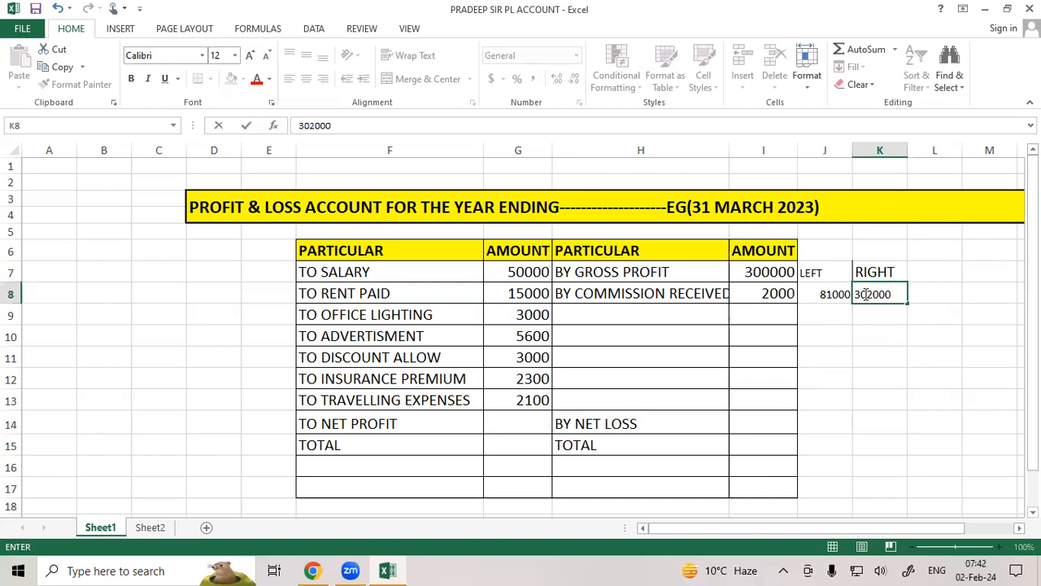
key(Return)
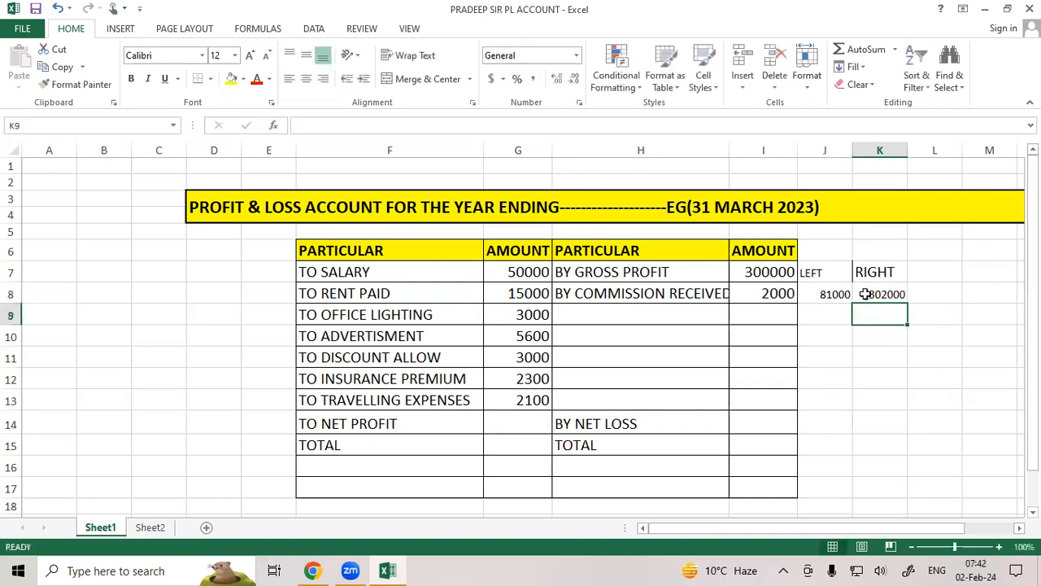
click(849, 353)
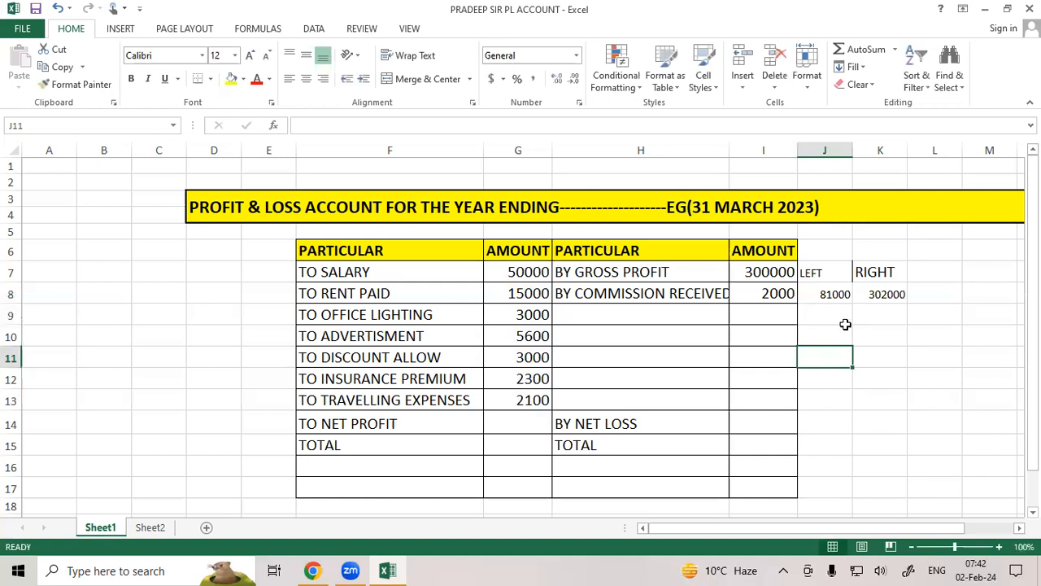
click(859, 326)
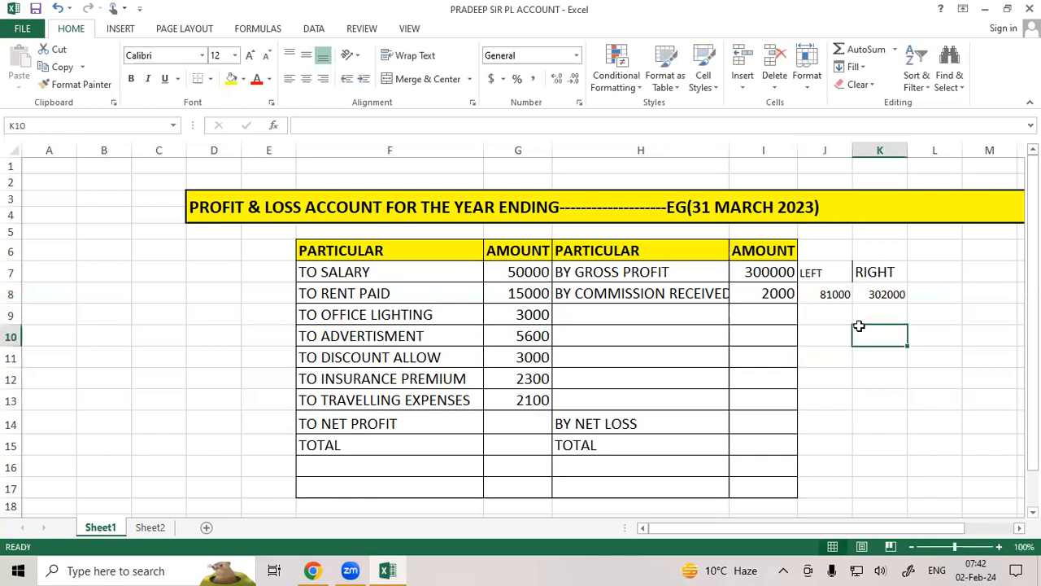
text(=30)
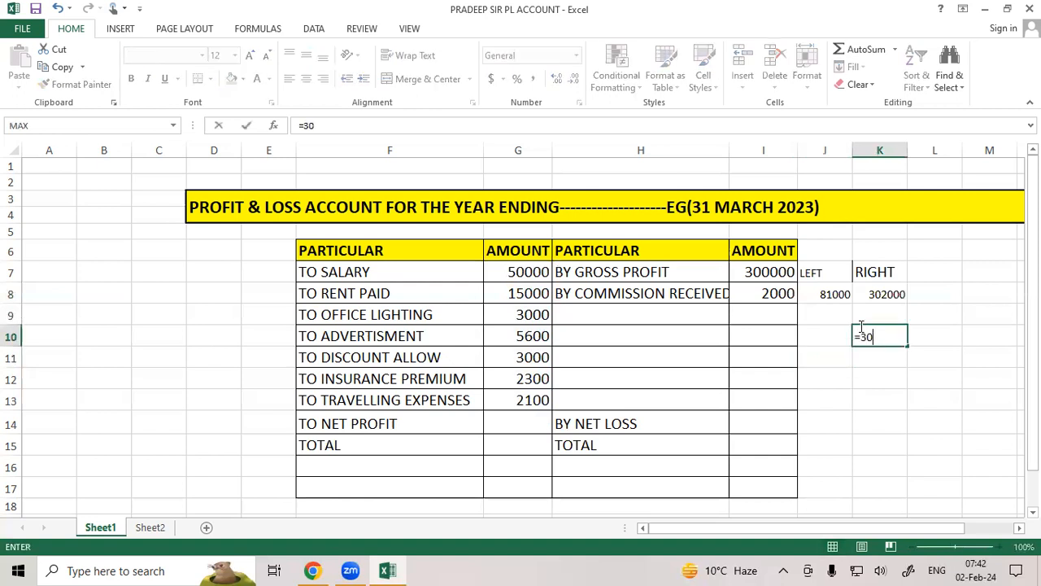
text(2000)
text(-81000)
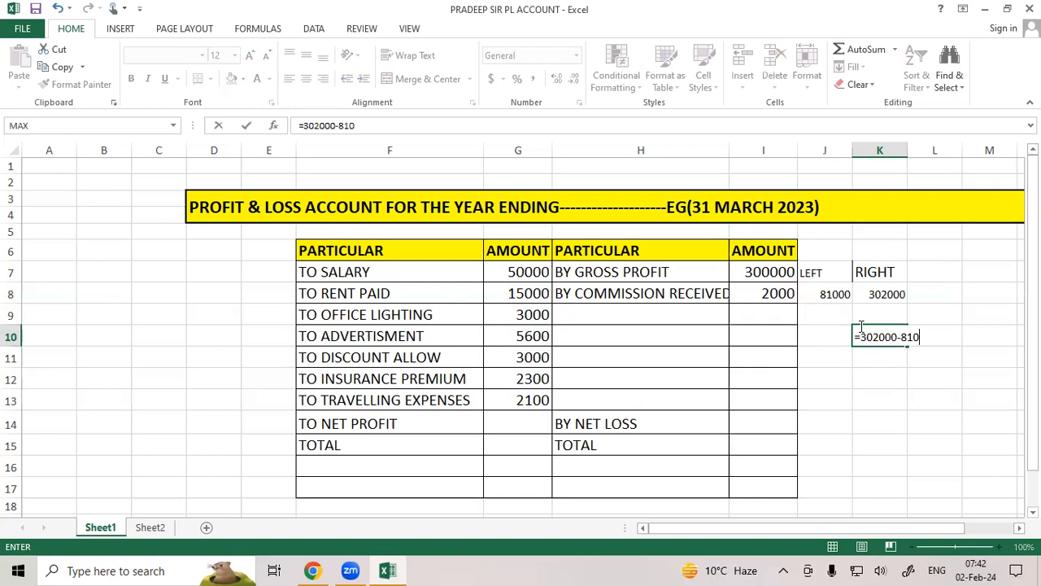
key(Return)
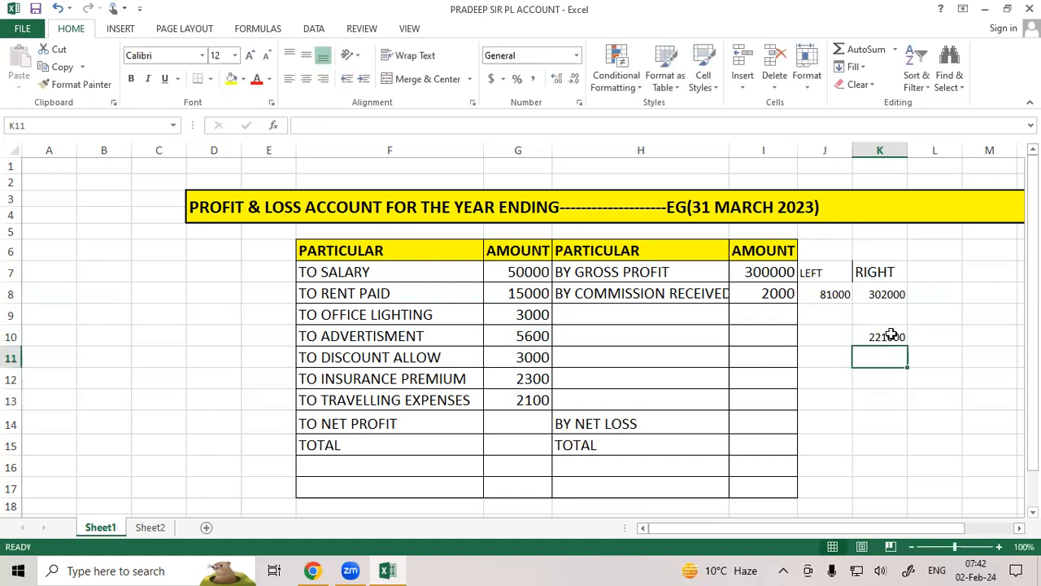
Enter the net profit of 221000 in G14, beside TO NET PROFIT.
click(891, 334)
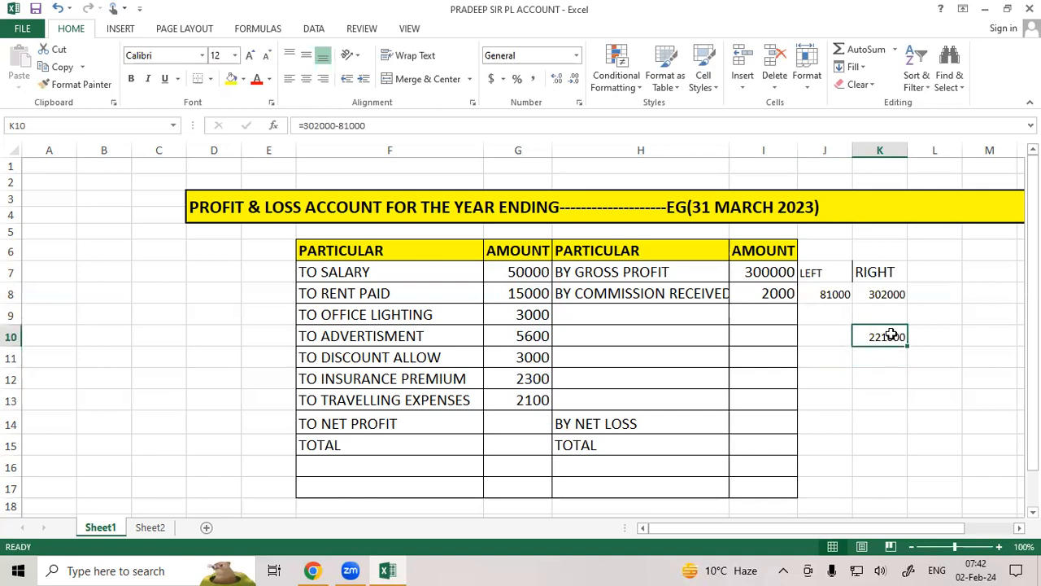
click(513, 417)
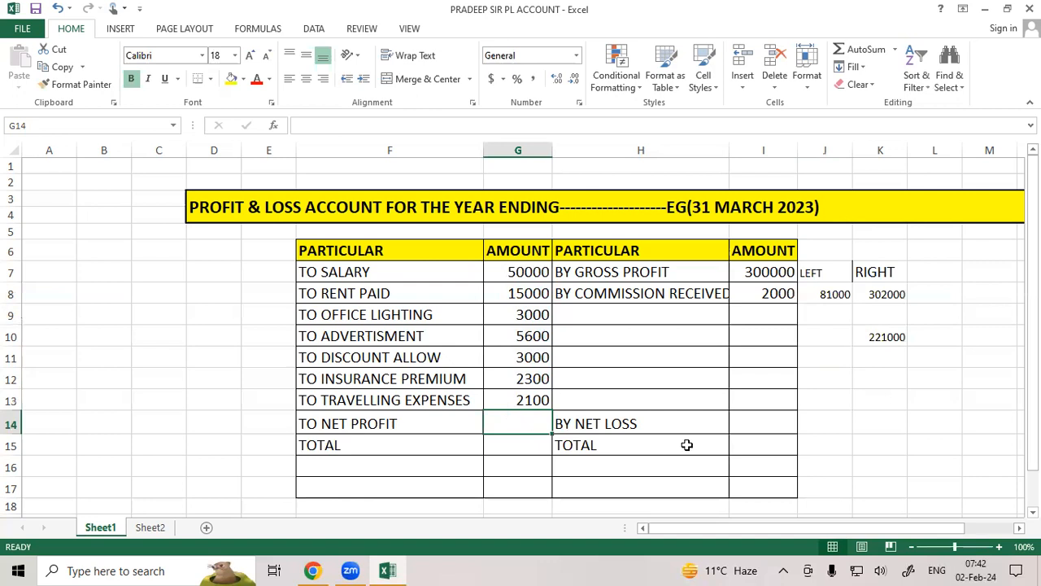
text(22)
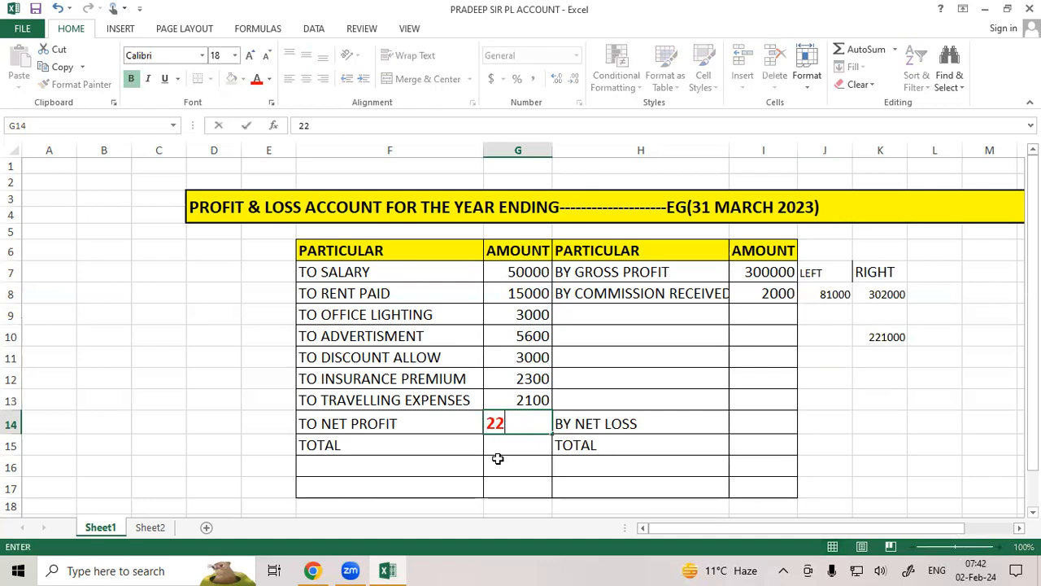
text(1000)
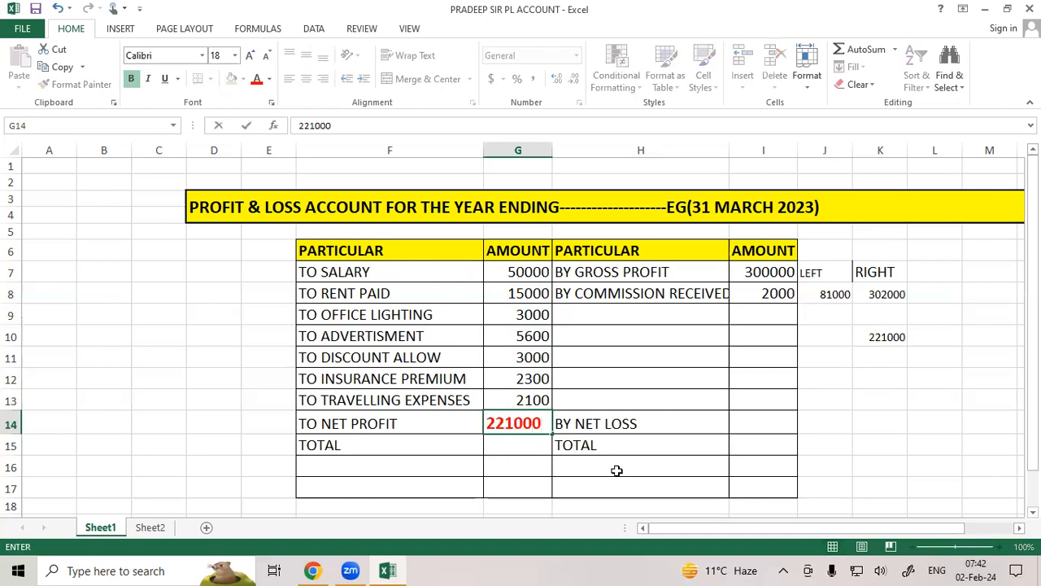
click(769, 436)
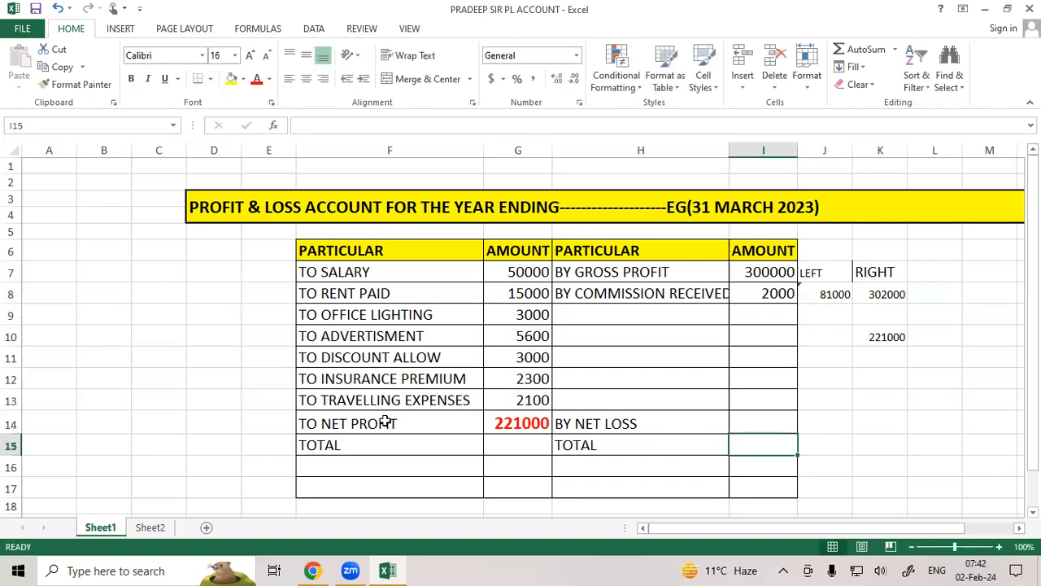
click(411, 416)
drag(484, 422, 525, 423)
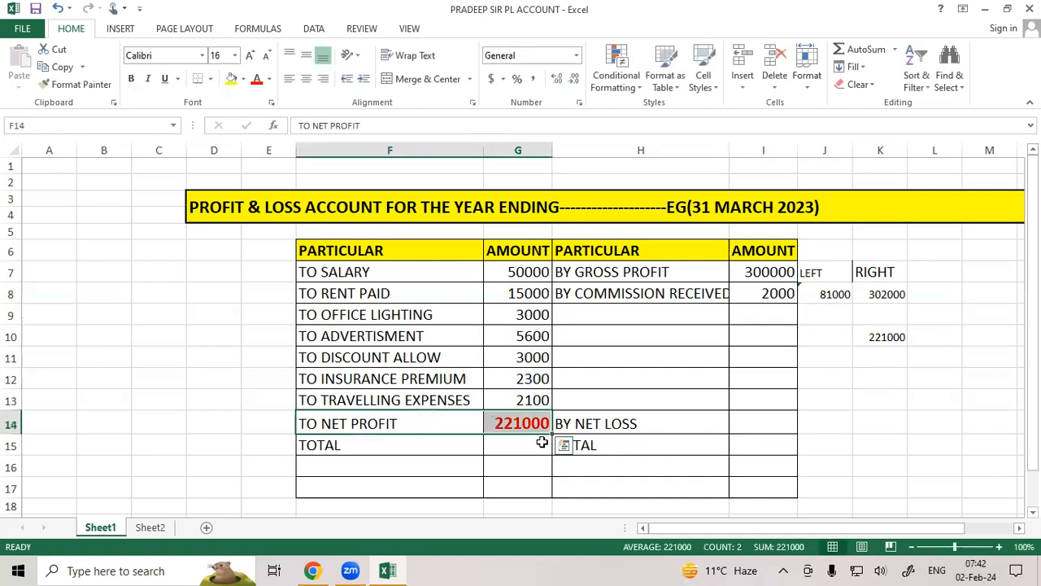
click(677, 434)
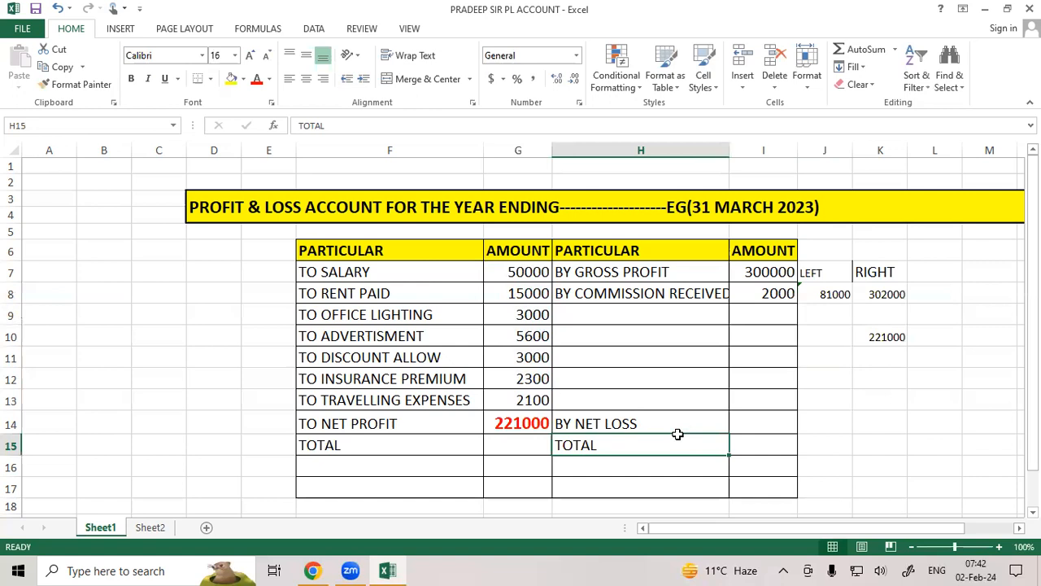
Total the expense side in G15 by summing G7:G14, including the net profit.
click(502, 443)
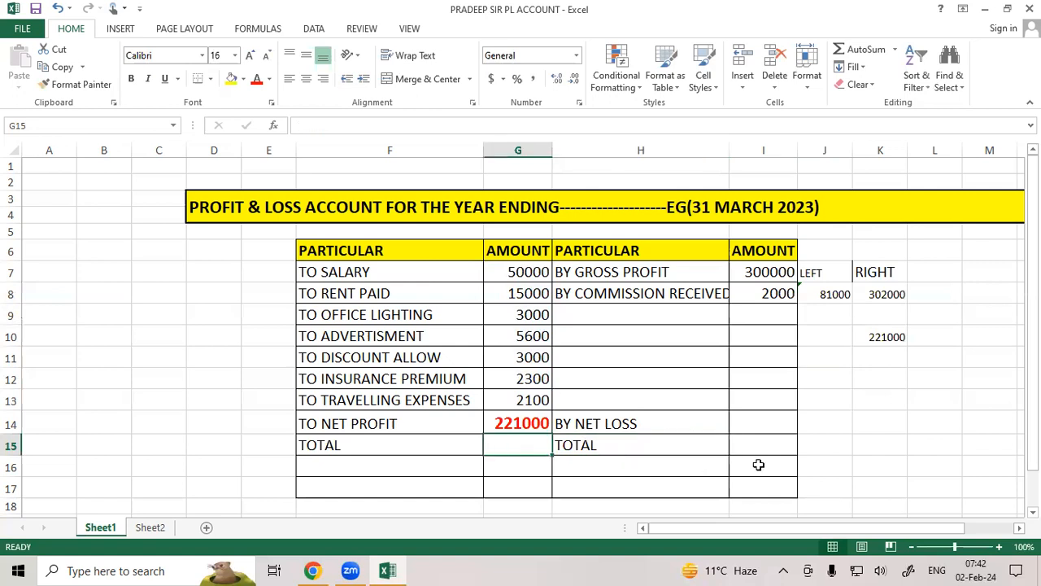
text(=SU)
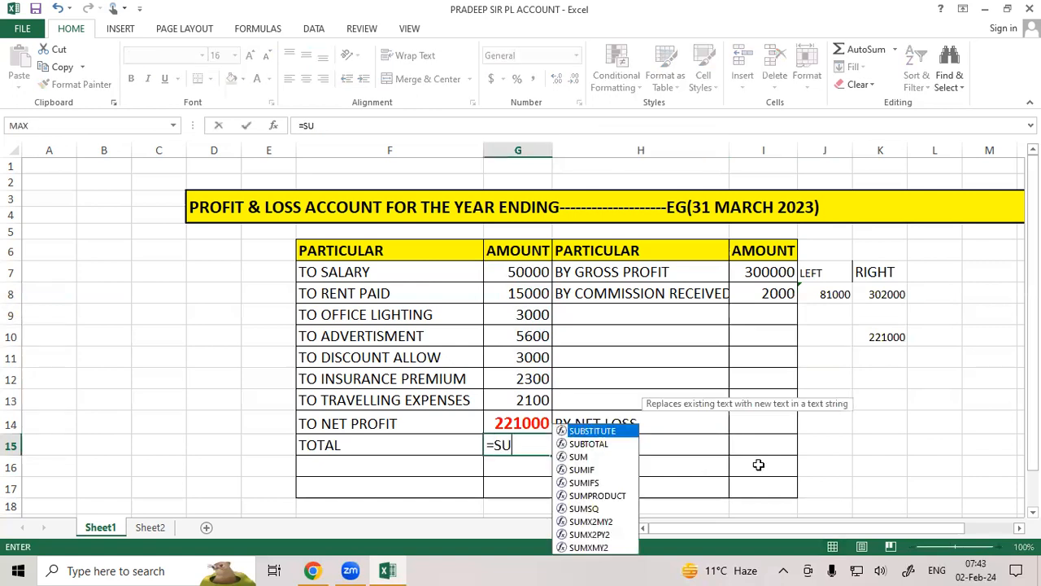
text(M()
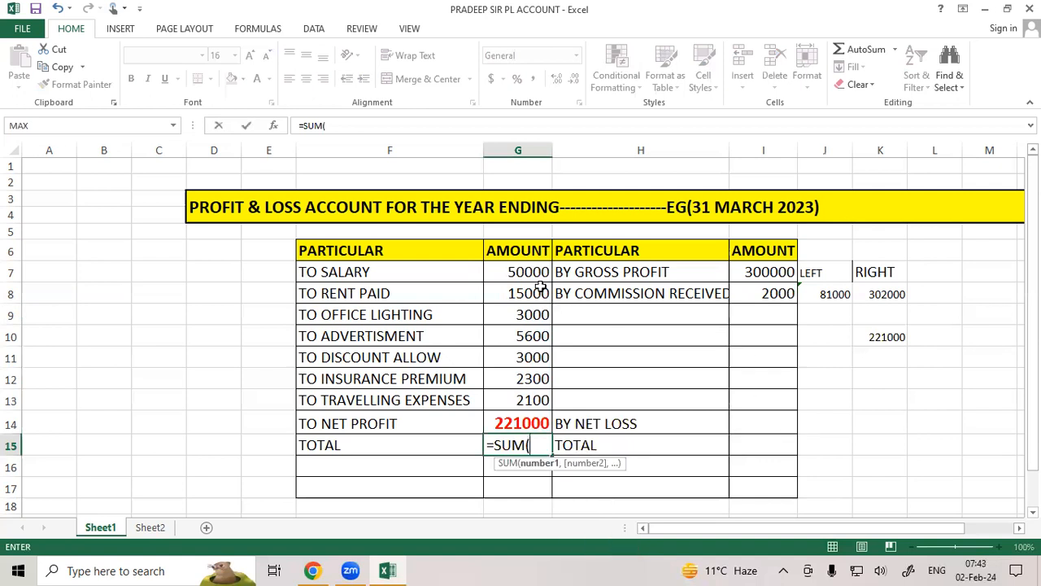
drag(536, 271, 538, 422)
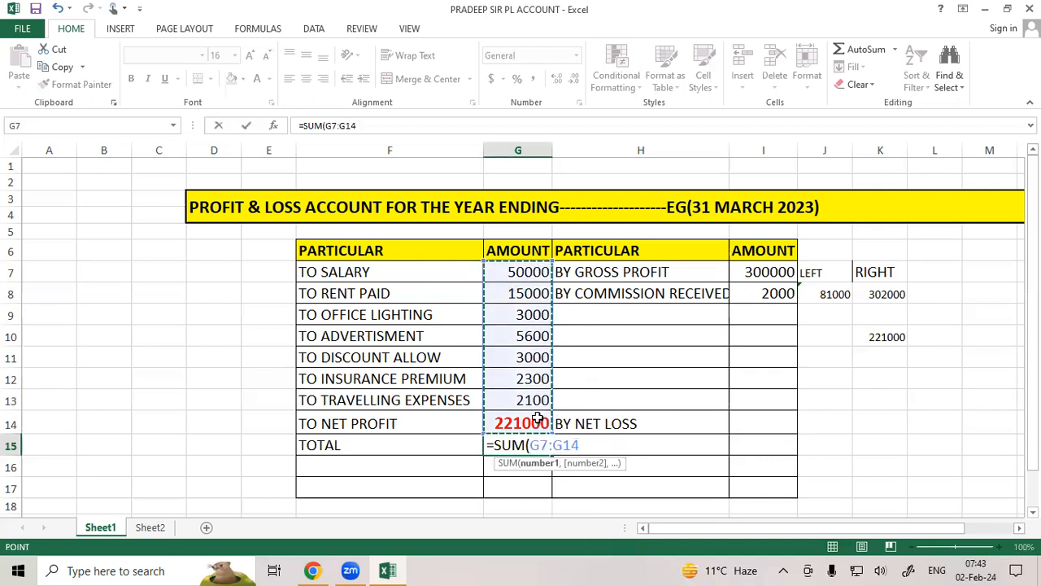
key(Return)
Total the income side in I15 with the formula =SUM(I7:I8).
click(747, 445)
text(S)
key(BackSpace)
text(=SUM)
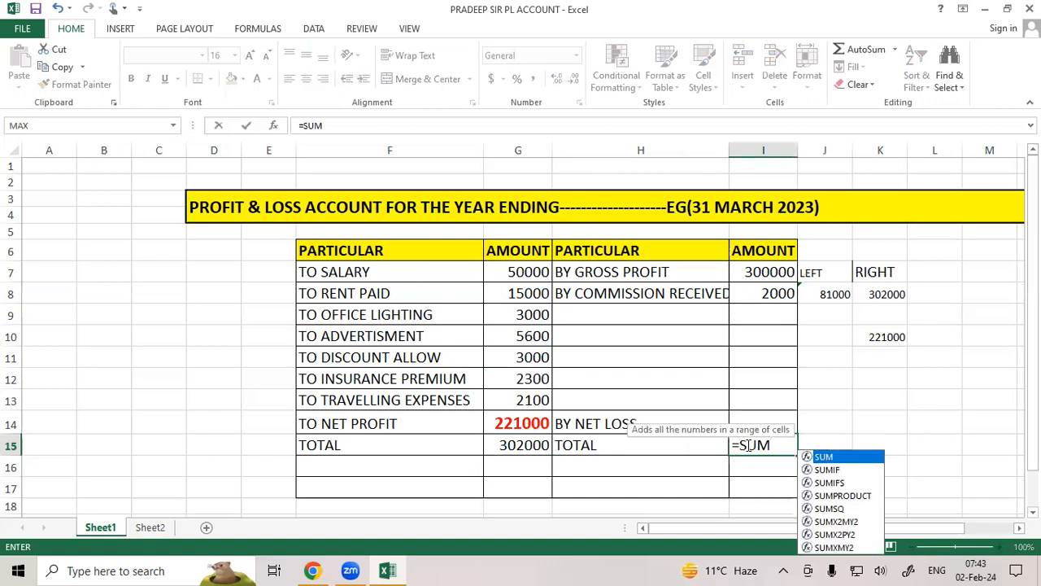
text(()
drag(752, 273, 762, 291)
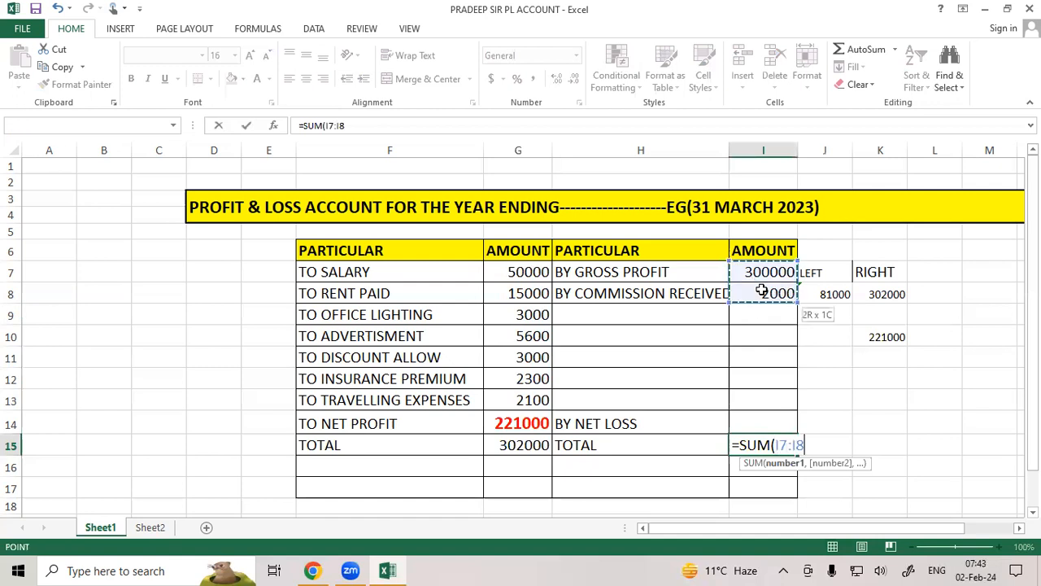
text())
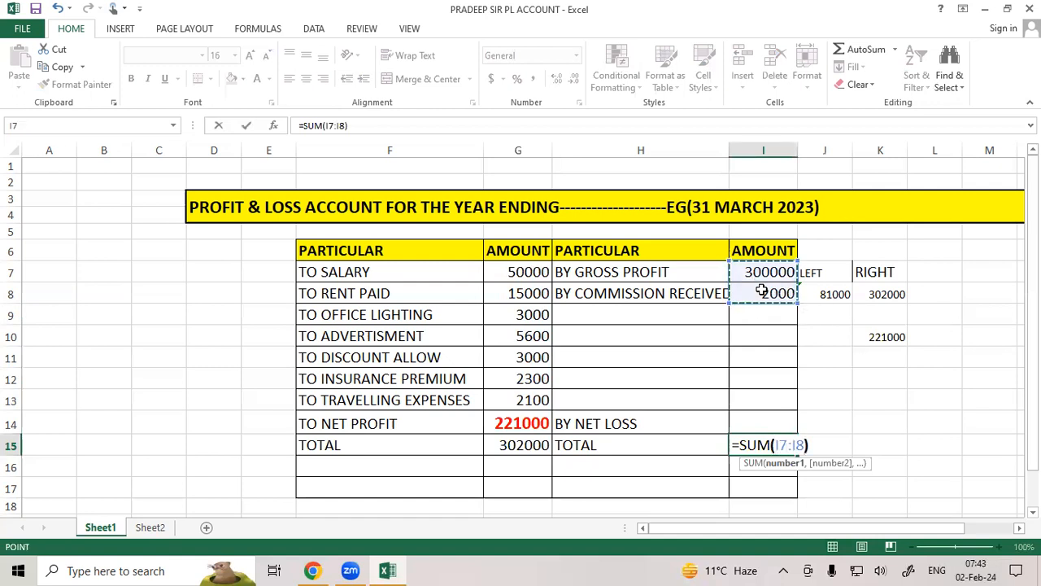
key(Return)
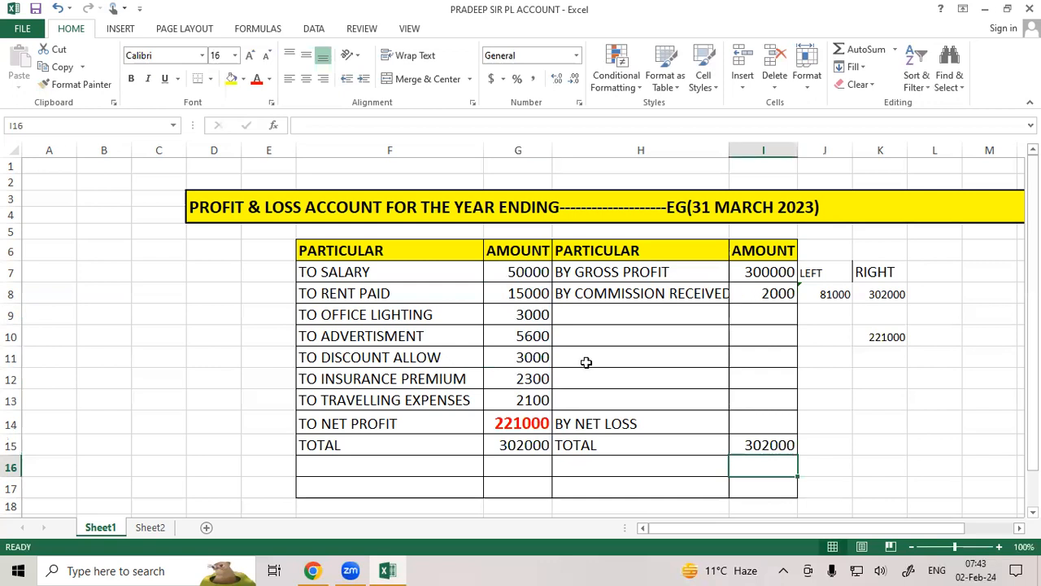
Review the net profit and net loss rows, then compare the entries and totals on both sides of the account.
click(540, 417)
click(761, 417)
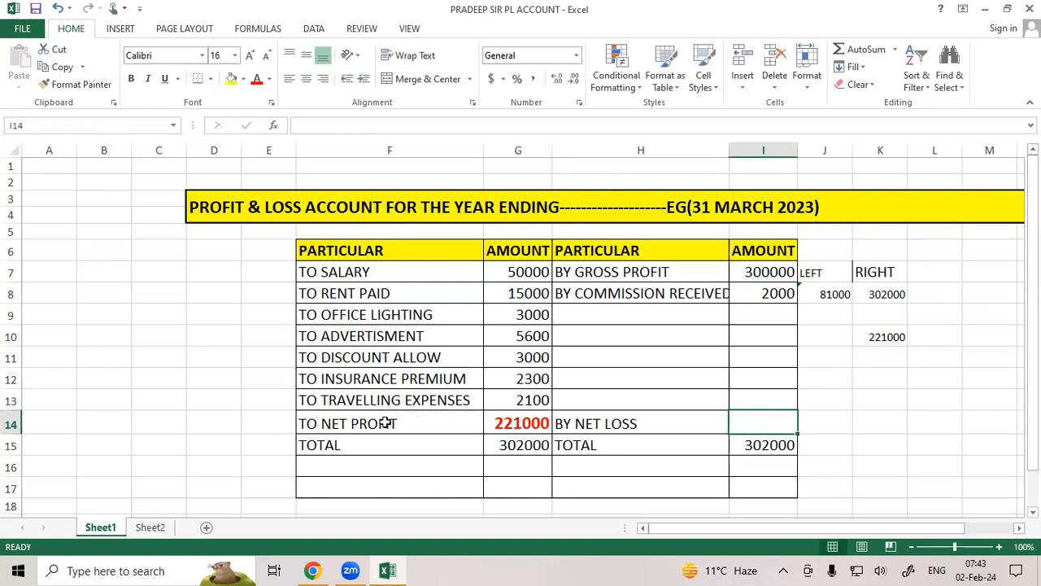
click(386, 423)
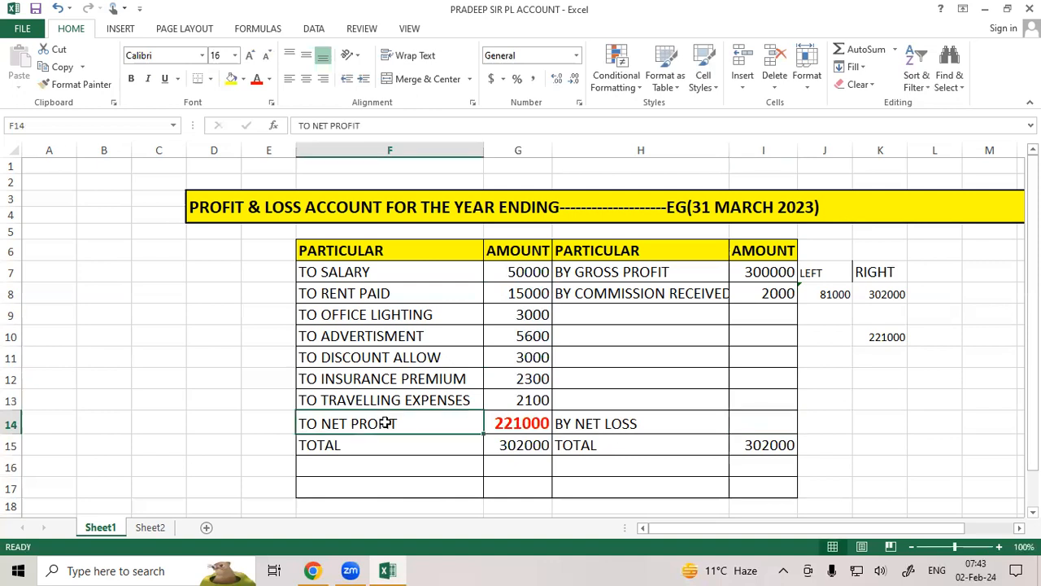
click(511, 421)
drag(380, 281, 407, 400)
drag(624, 266, 632, 357)
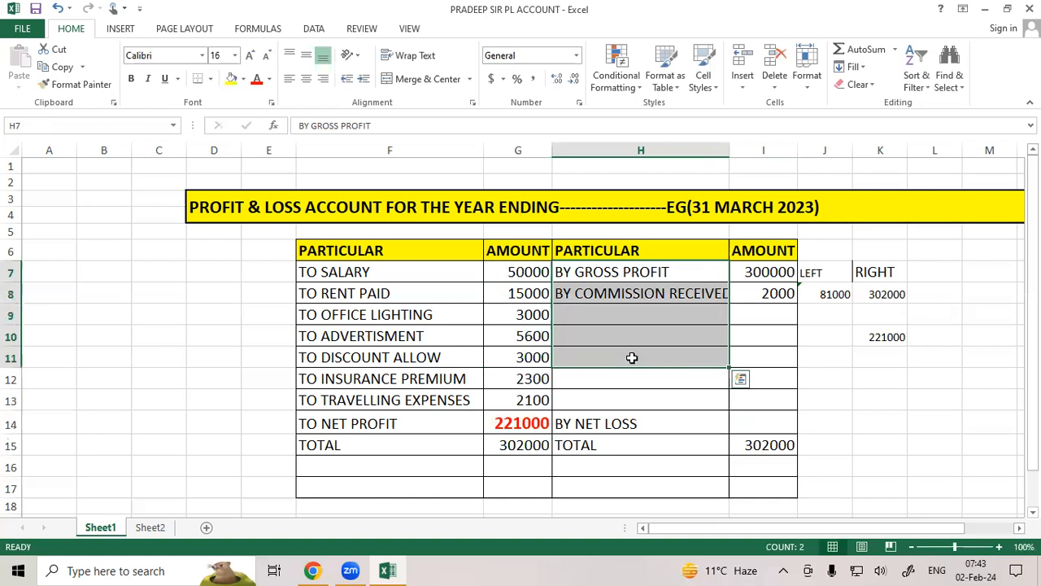
drag(787, 273, 790, 429)
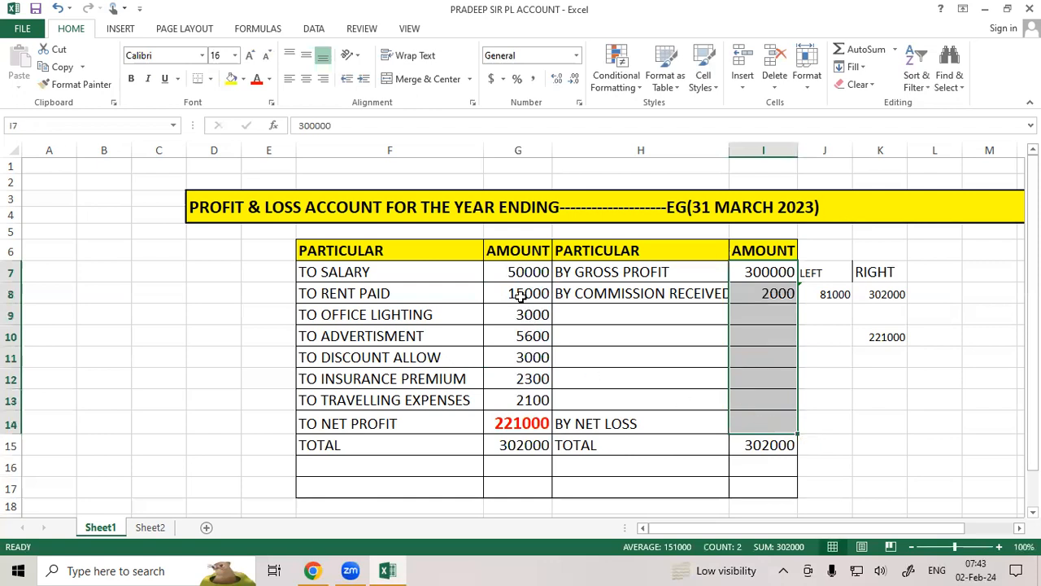
drag(518, 301, 524, 454)
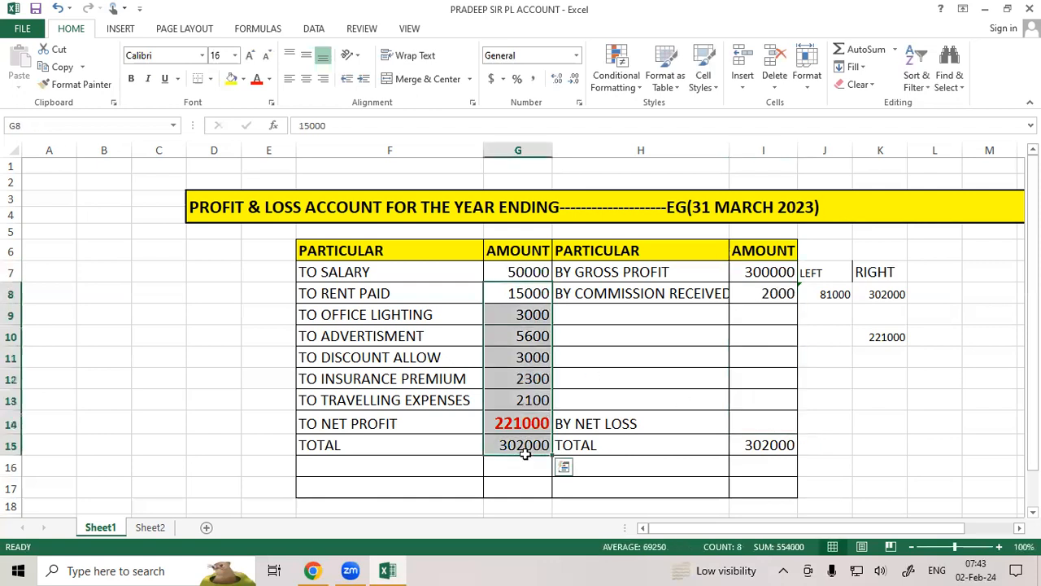
click(777, 351)
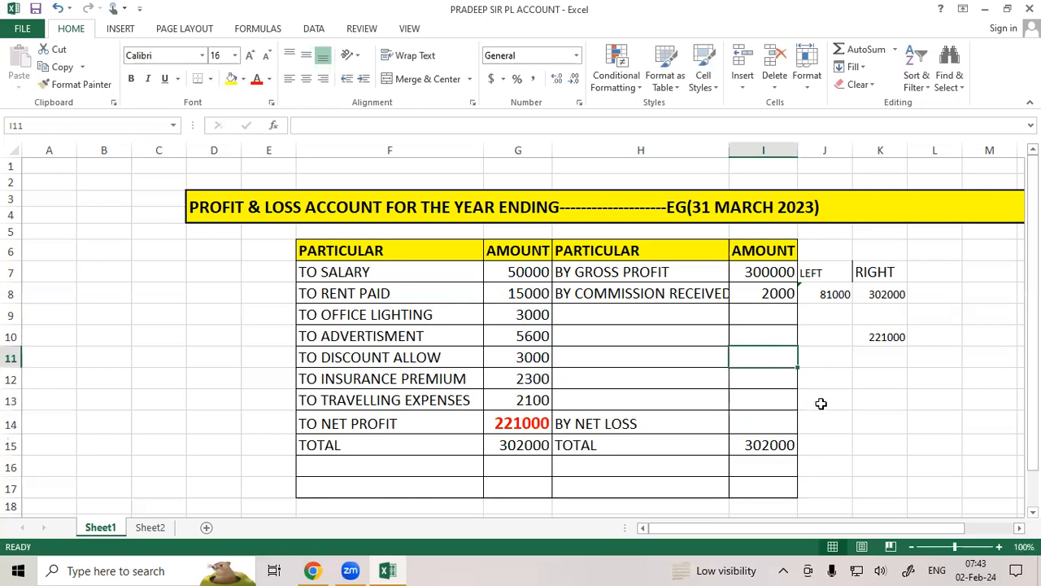
Examine the income amounts against the expense amounts, together with the net profit cell and the side calculation in K10.
click(362, 328)
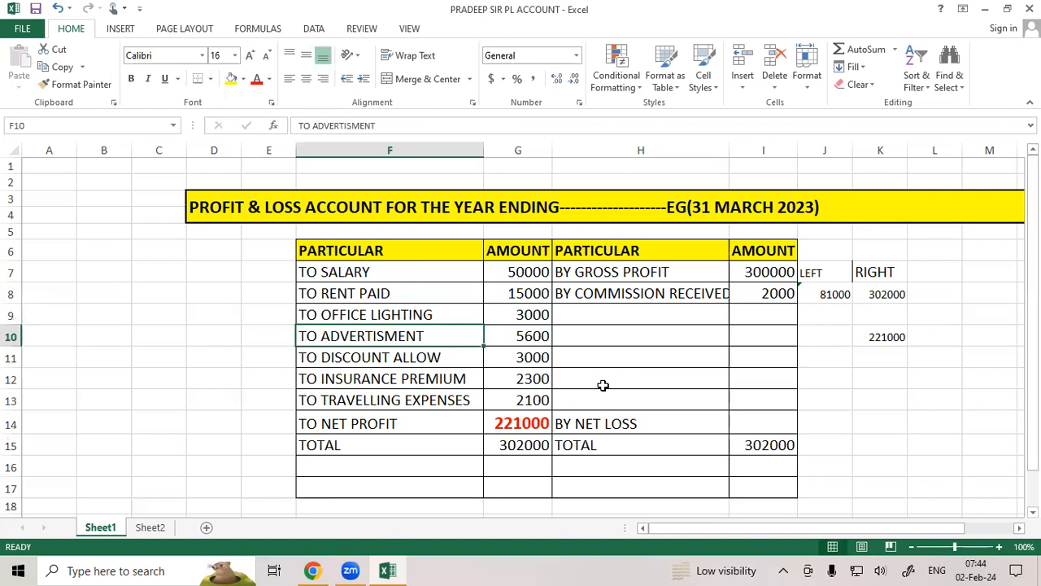
click(646, 395)
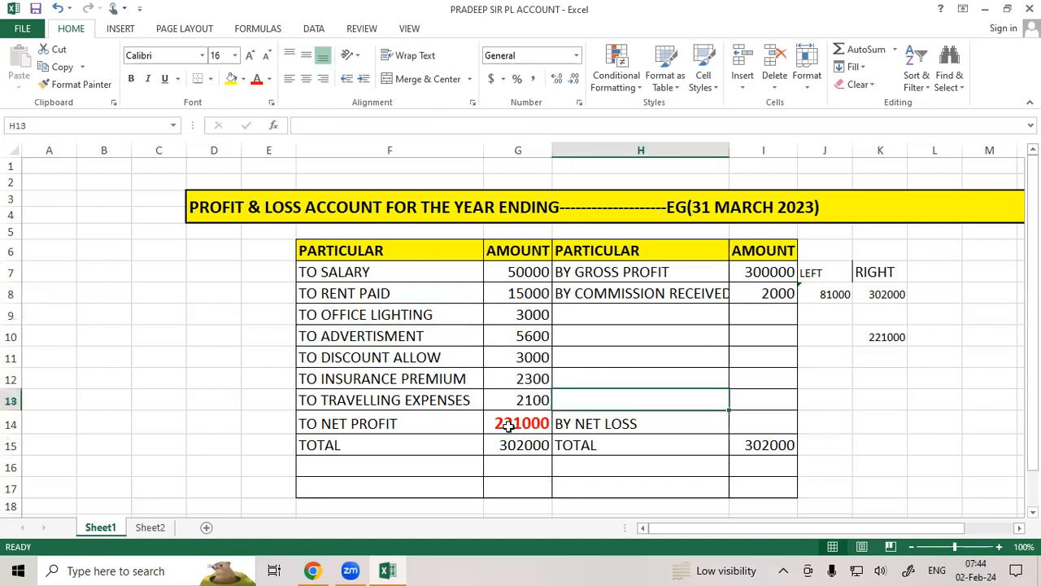
click(507, 427)
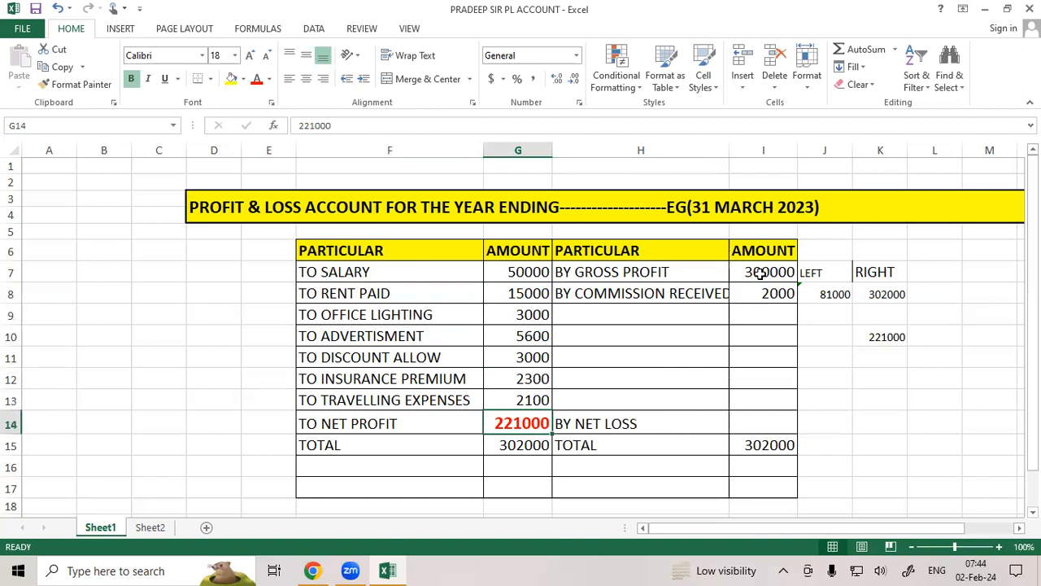
drag(761, 274, 761, 319)
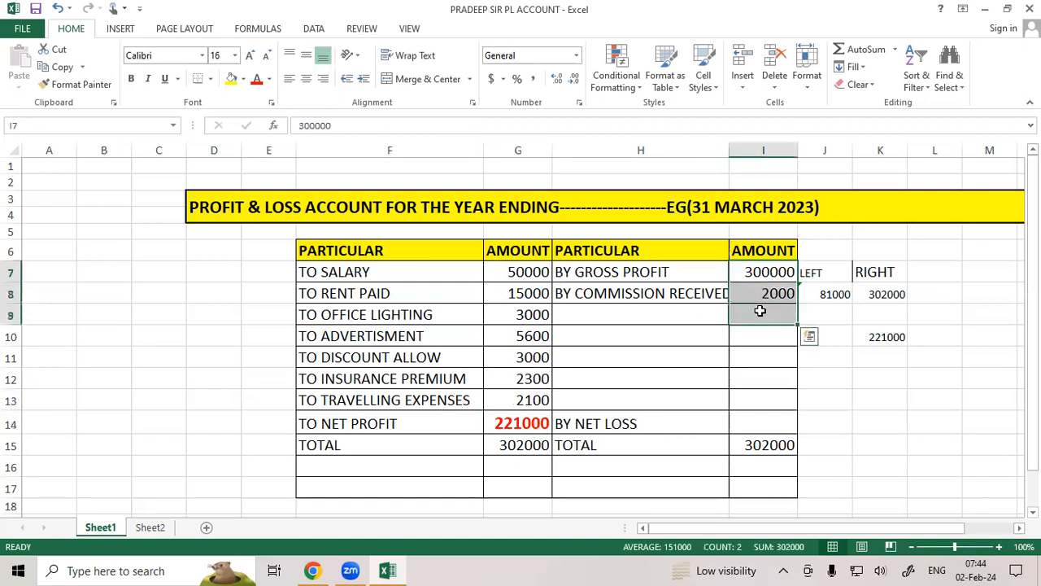
click(505, 295)
drag(498, 322, 524, 360)
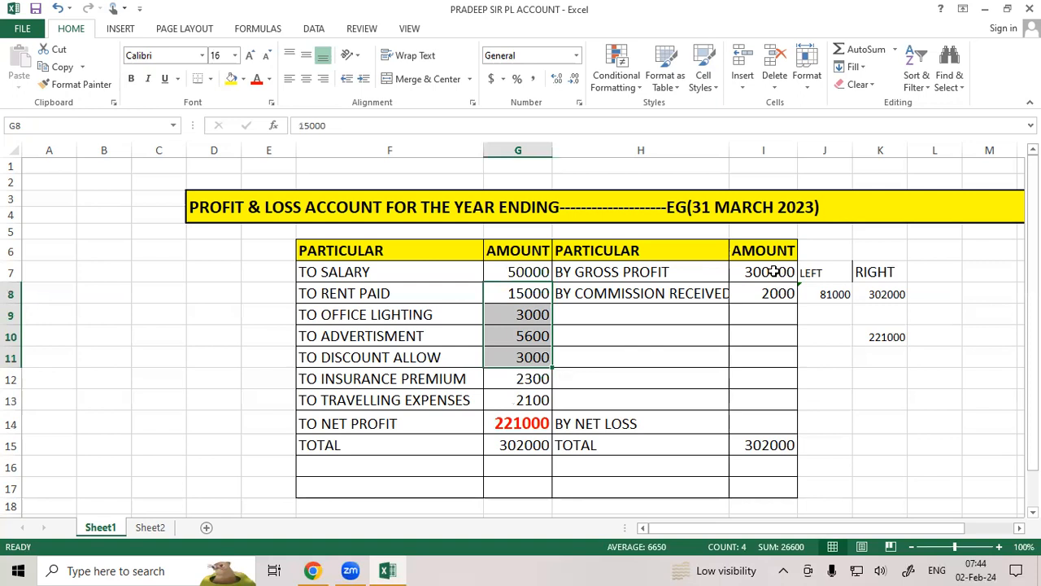
drag(767, 274, 763, 318)
drag(514, 290, 506, 367)
drag(449, 293, 455, 335)
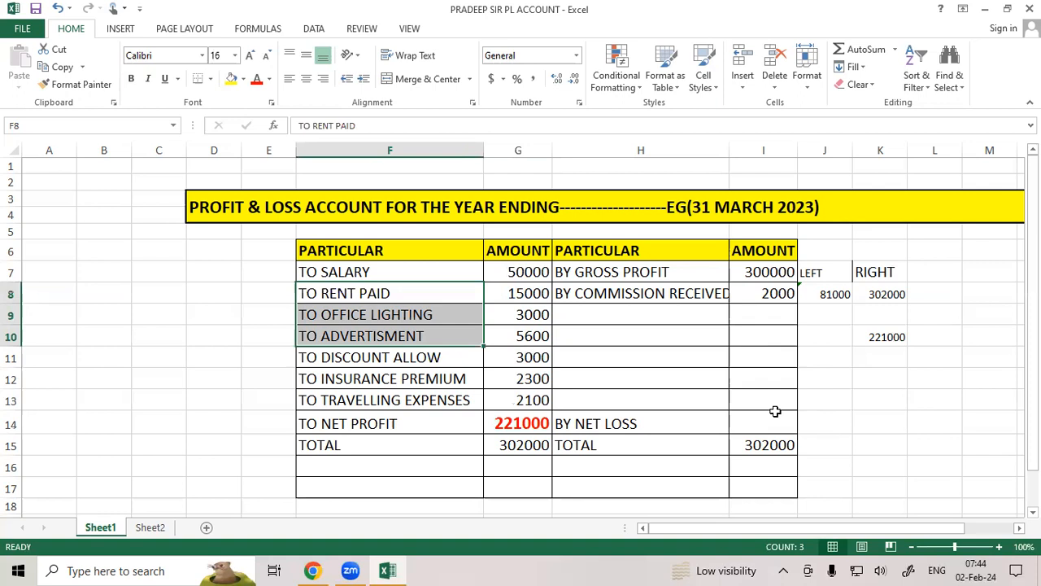
click(897, 402)
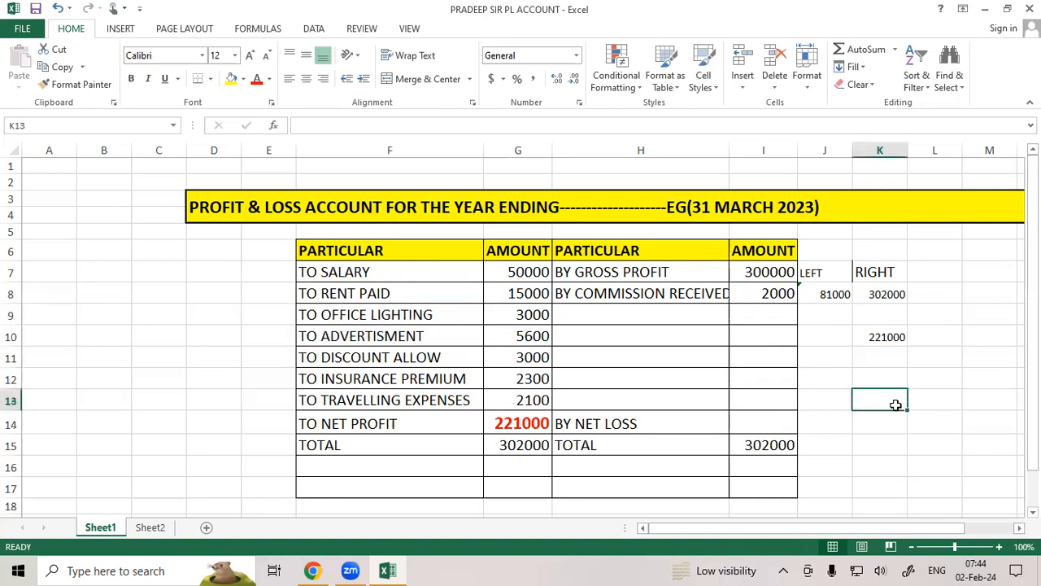
click(648, 398)
click(613, 339)
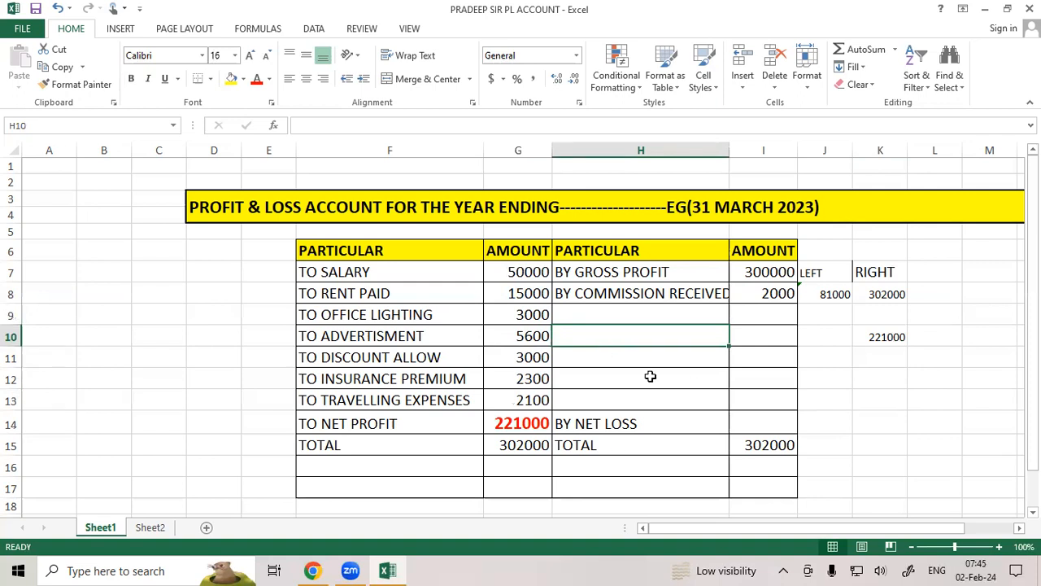
click(897, 335)
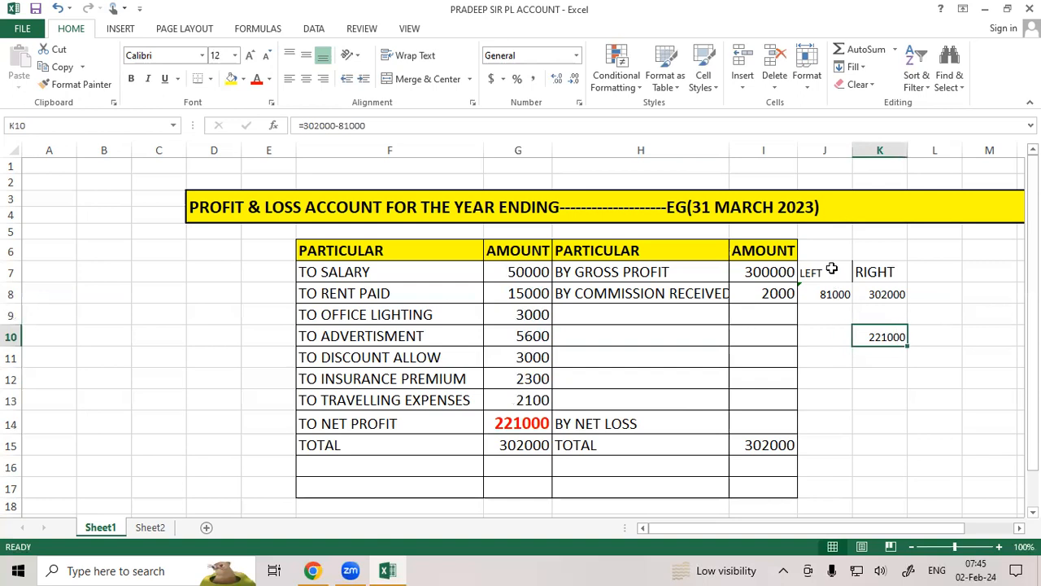
click(830, 370)
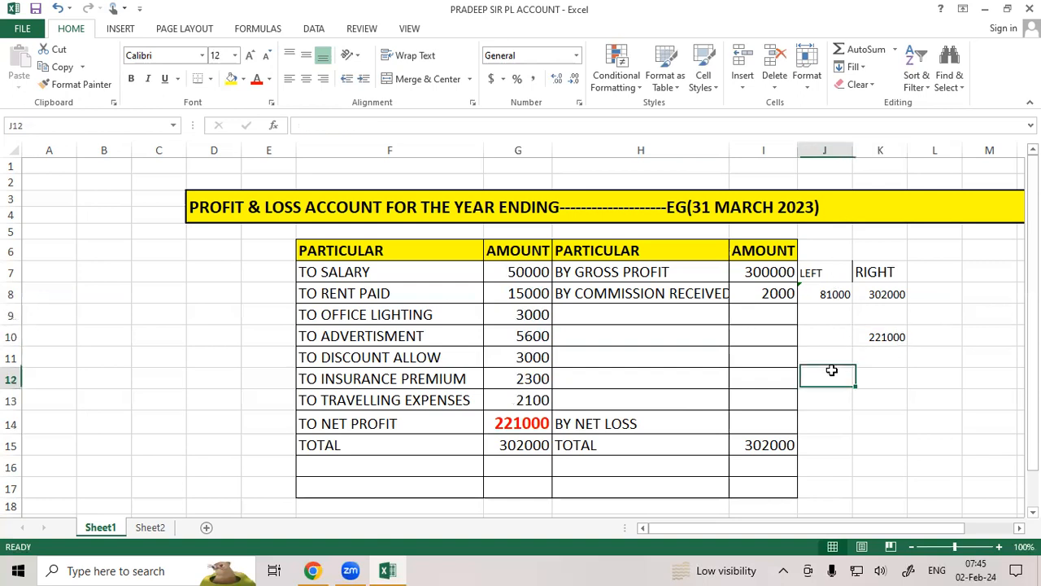
Clear the net profit in G14 and the totals of both sides in G15 and I15.
click(770, 272)
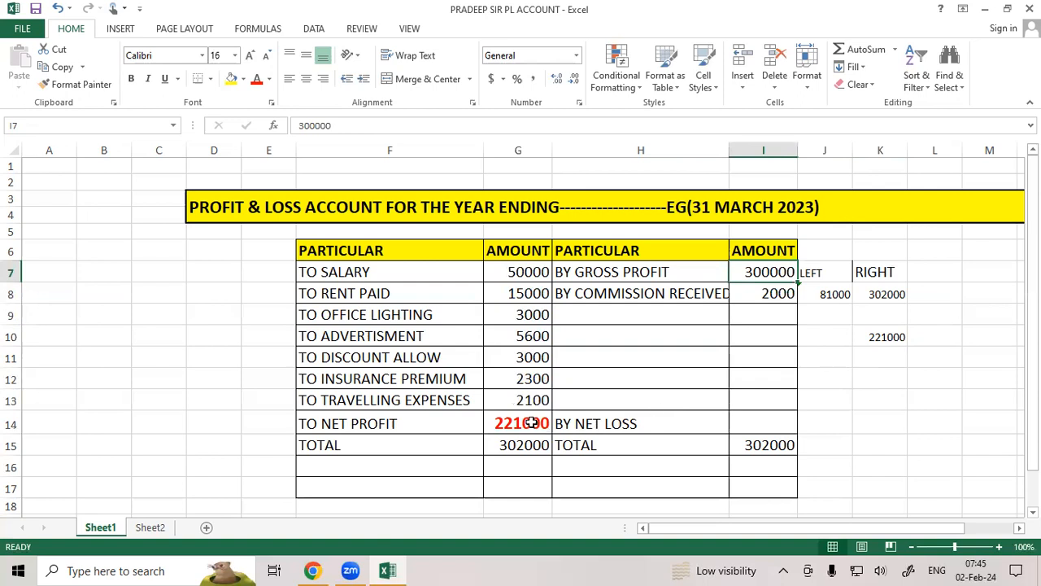
drag(530, 422, 533, 443)
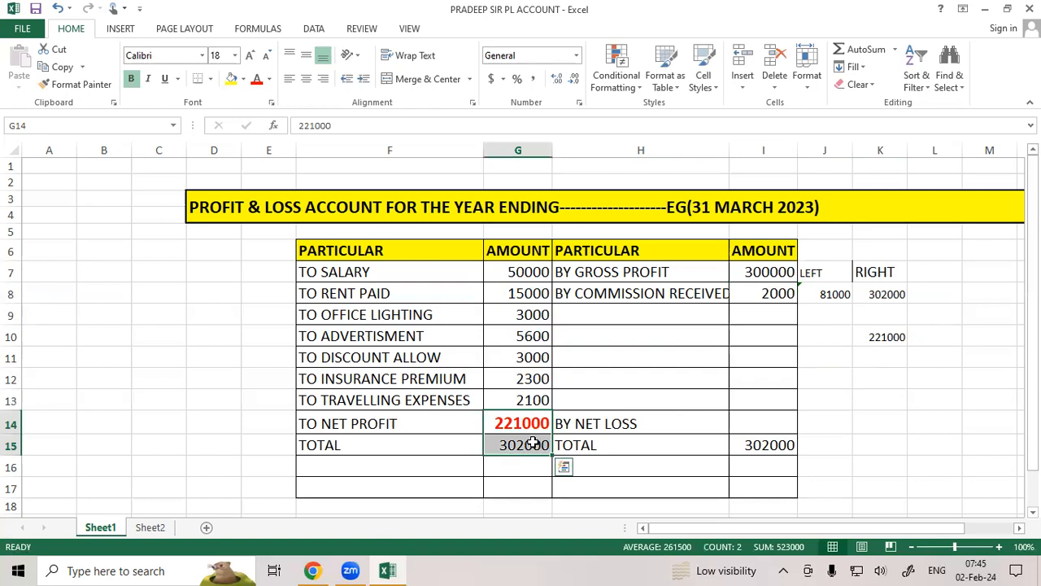
key(Delete)
click(765, 448)
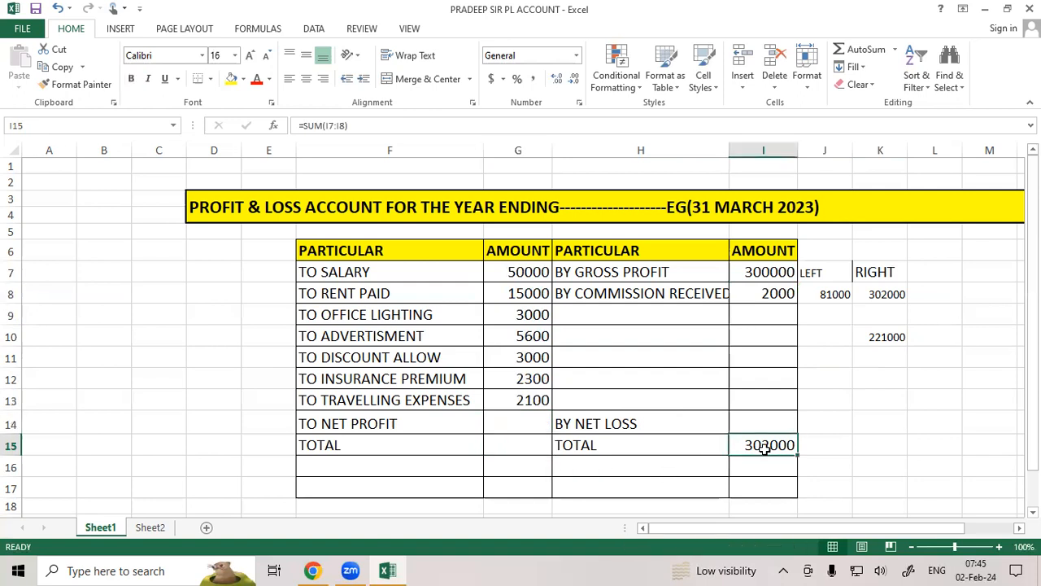
key(Delete)
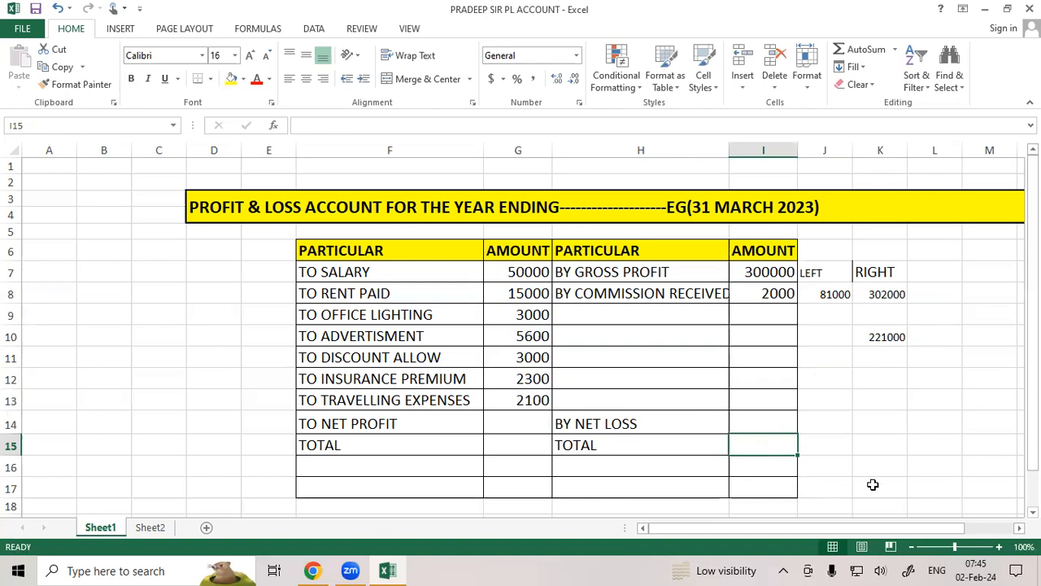
Review the gross profit and commission received entries, then change the gross profit amount in I7 to 25000.
click(895, 440)
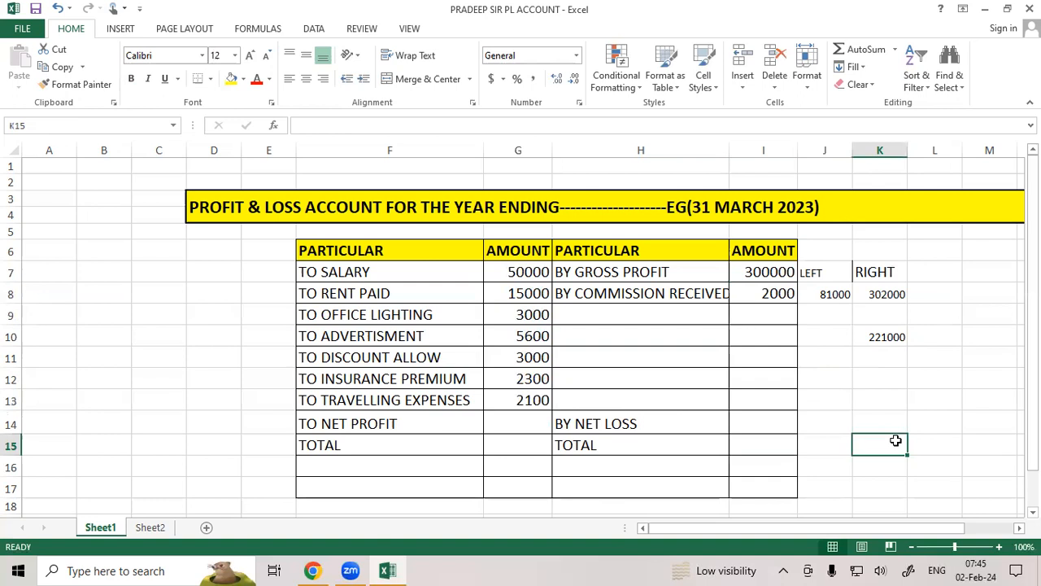
click(648, 272)
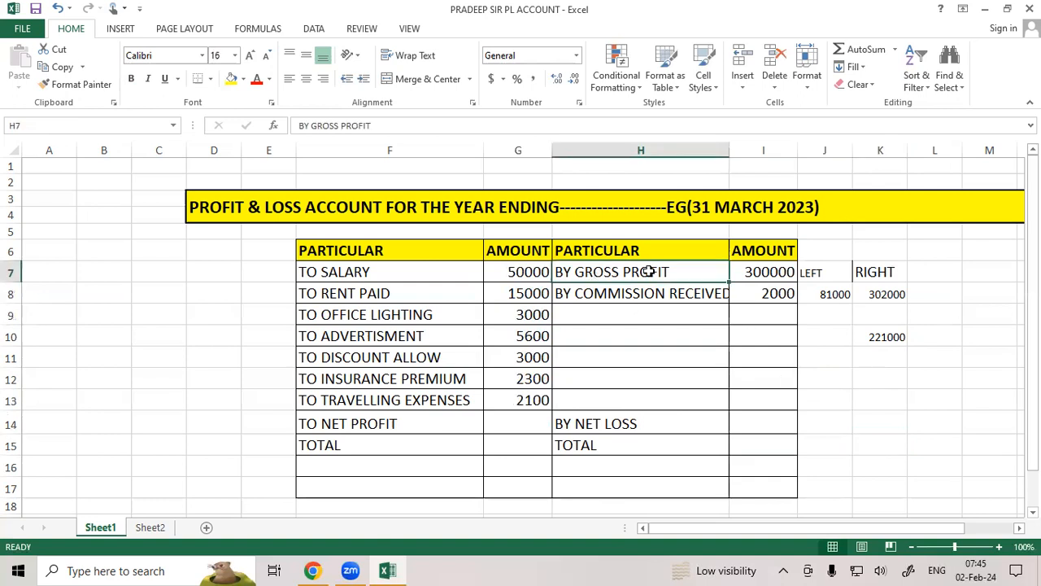
click(769, 272)
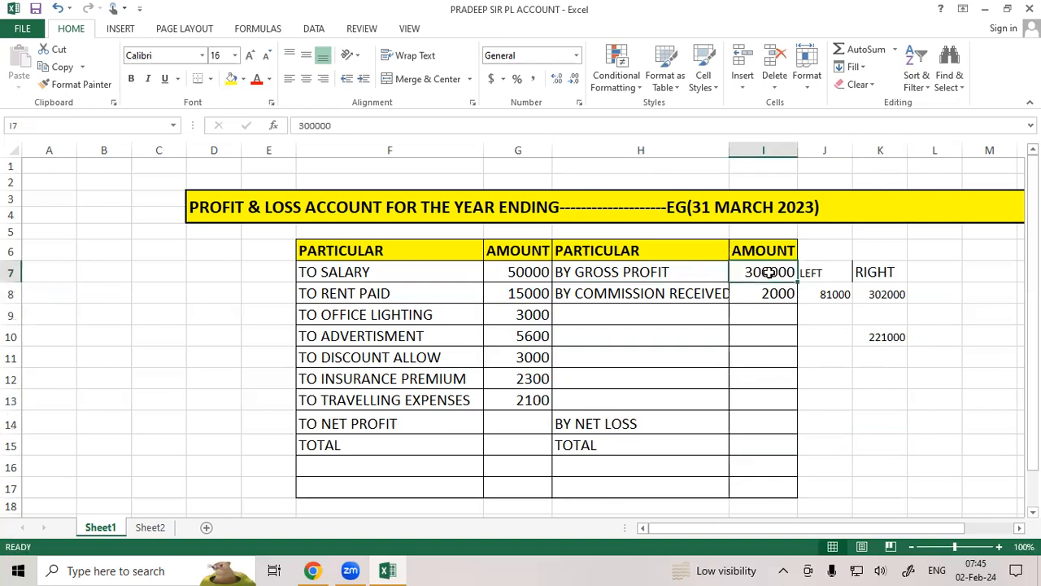
click(592, 296)
click(764, 289)
click(856, 381)
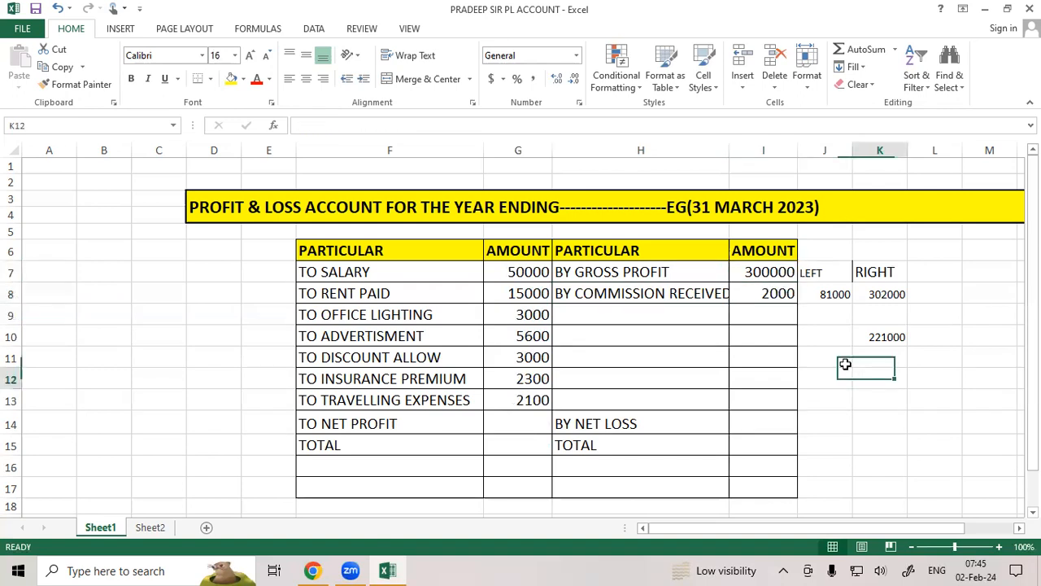
click(783, 270)
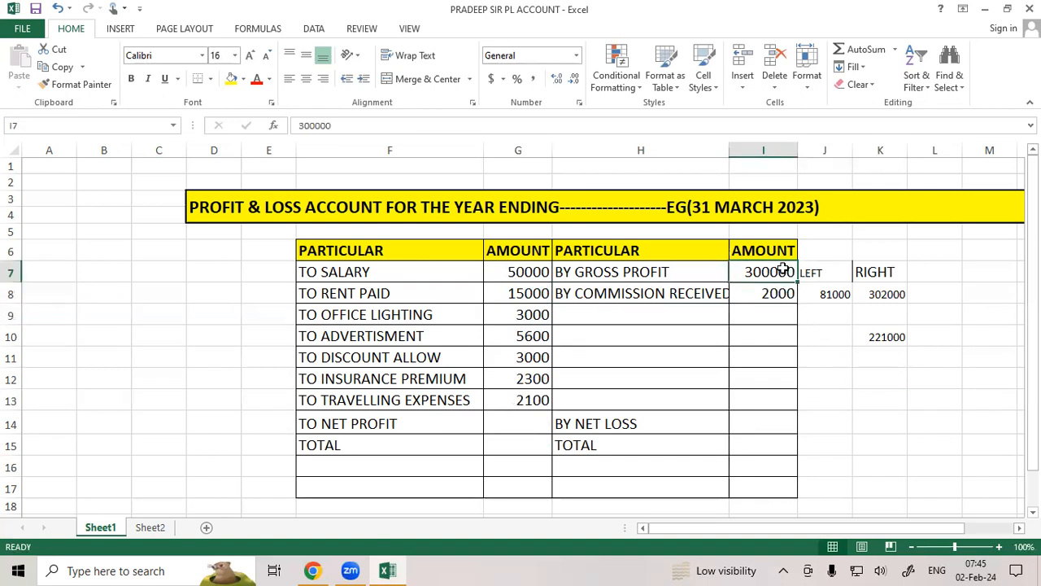
text(25000)
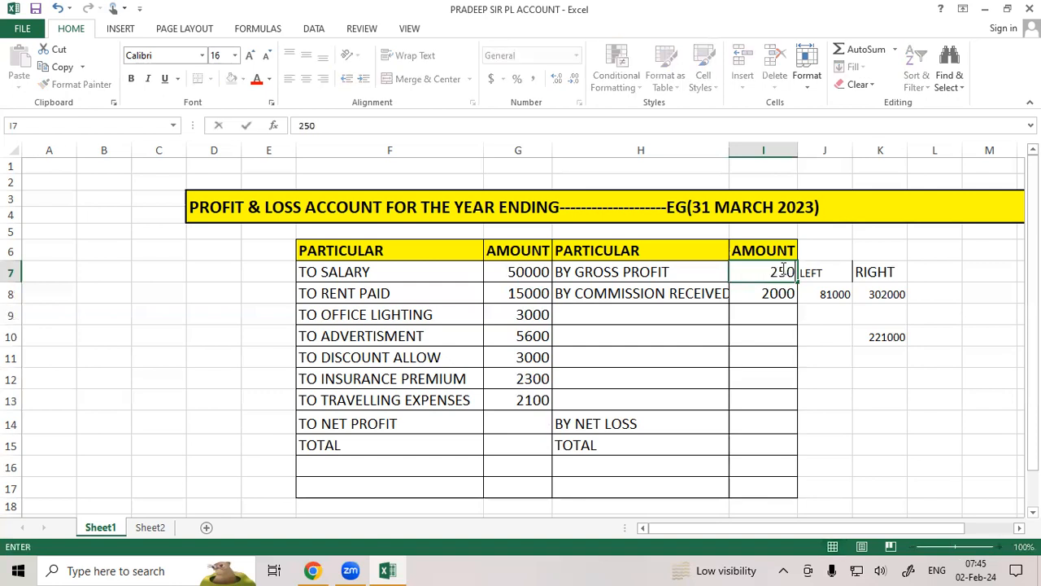
click(841, 392)
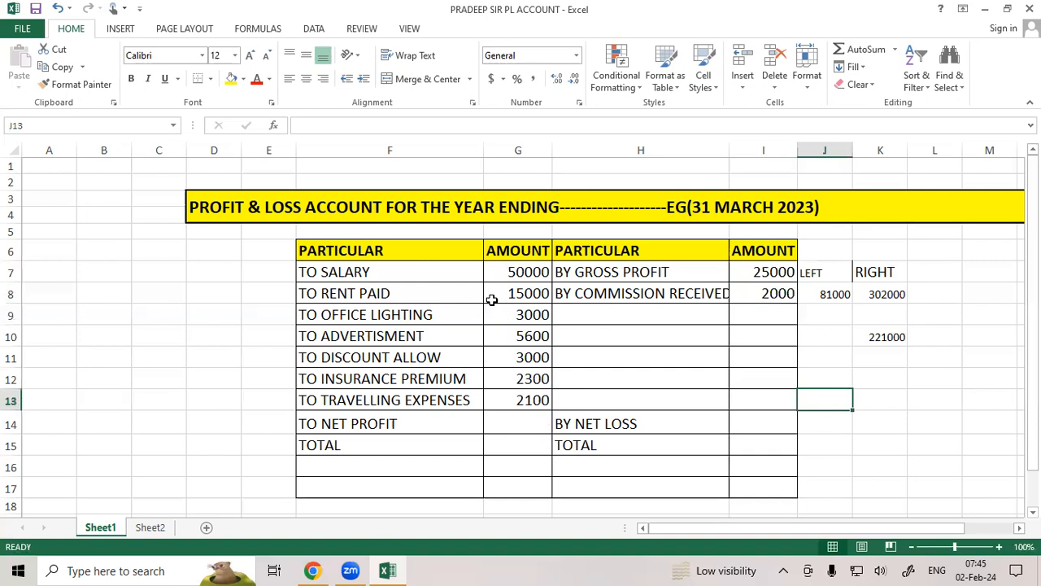
Compare the expense amounts with the income amounts, then clear the side calculations below the LEFT and RIGHT headings.
drag(493, 298, 494, 362)
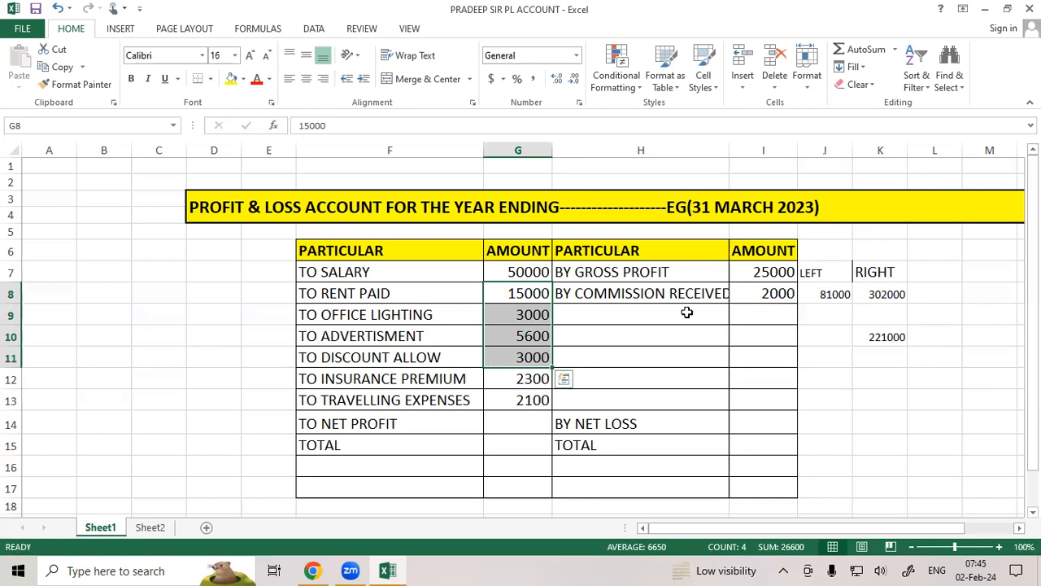
drag(762, 269, 769, 301)
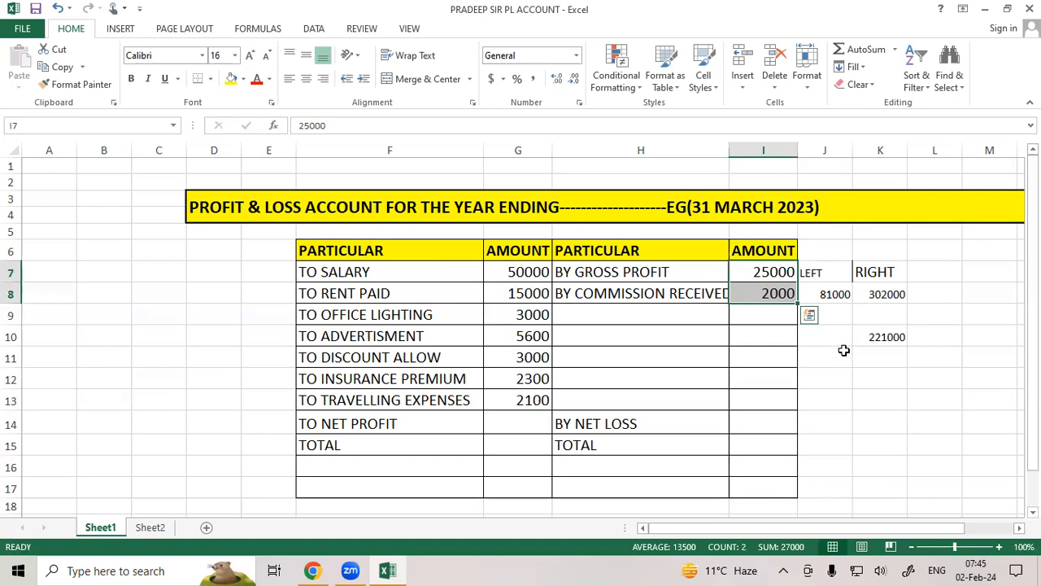
drag(764, 355, 763, 402)
drag(516, 272, 525, 400)
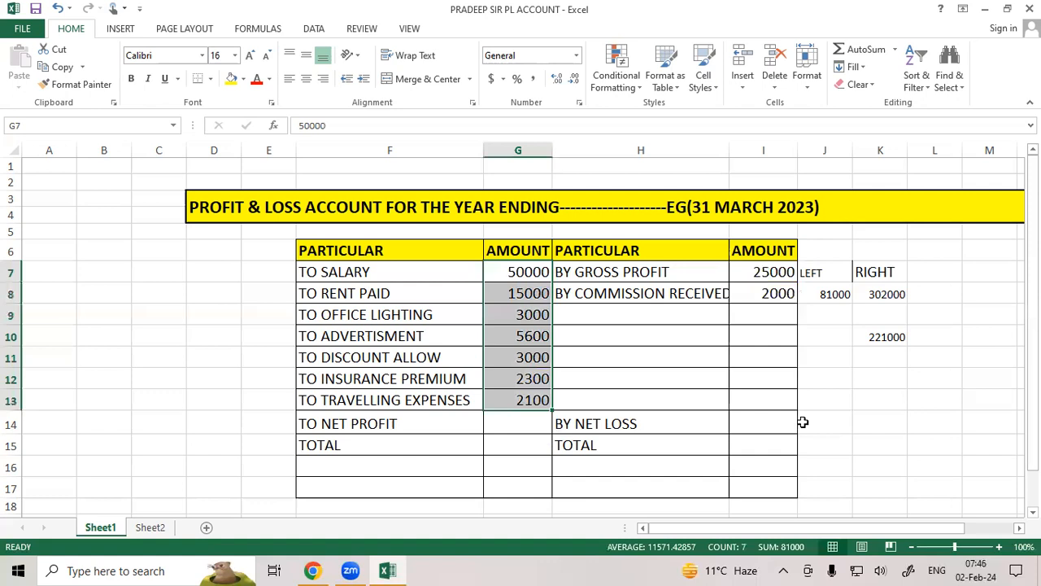
click(879, 417)
drag(824, 295, 943, 347)
key(Delete)
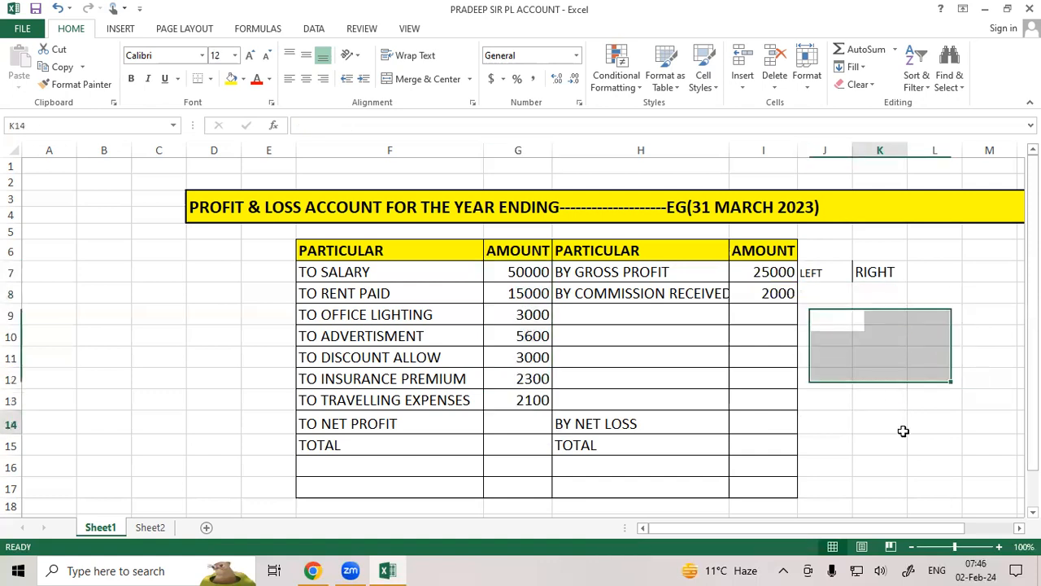
Sum the expense amounts G7:G13 in the net profit cell G14.
click(895, 427)
key(Left)
key(Left)
key(Left)
key(Left)
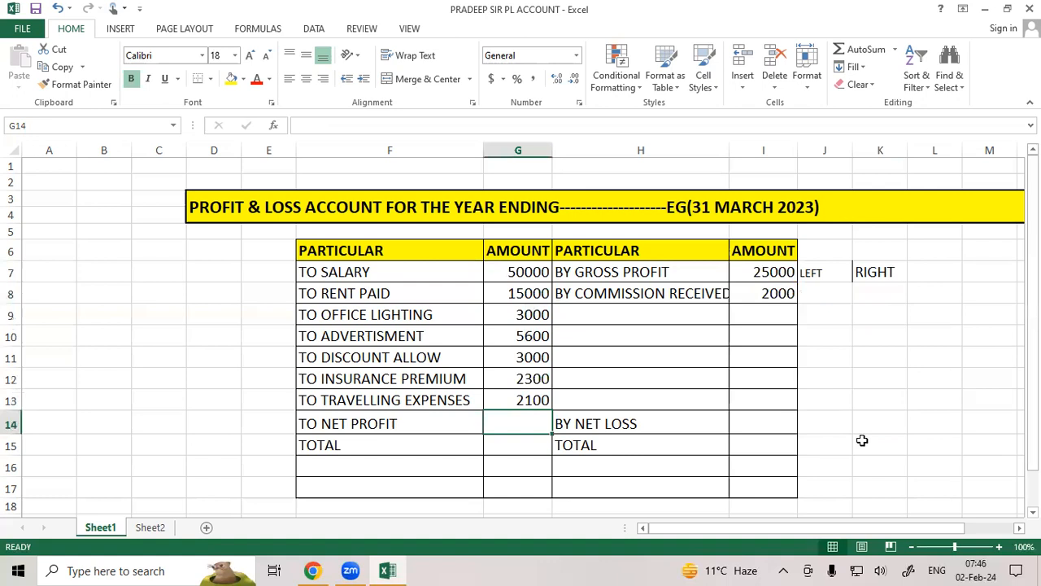
key(alt+equal)
key(Return)
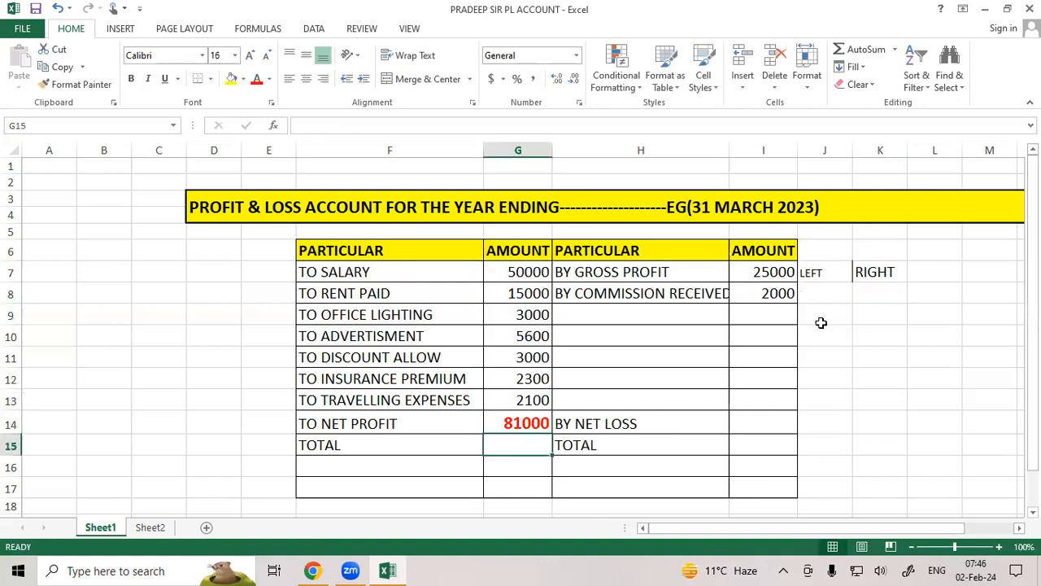
Subtotal the income amounts in I9 with the formula =SUM(I7:I8).
click(784, 312)
key(alt+equal)
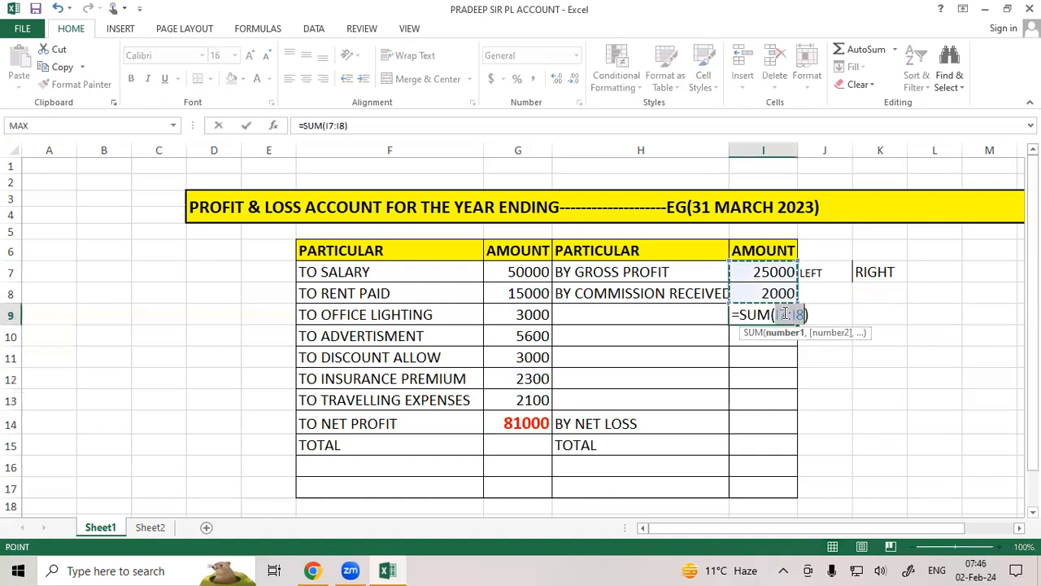
key(Return)
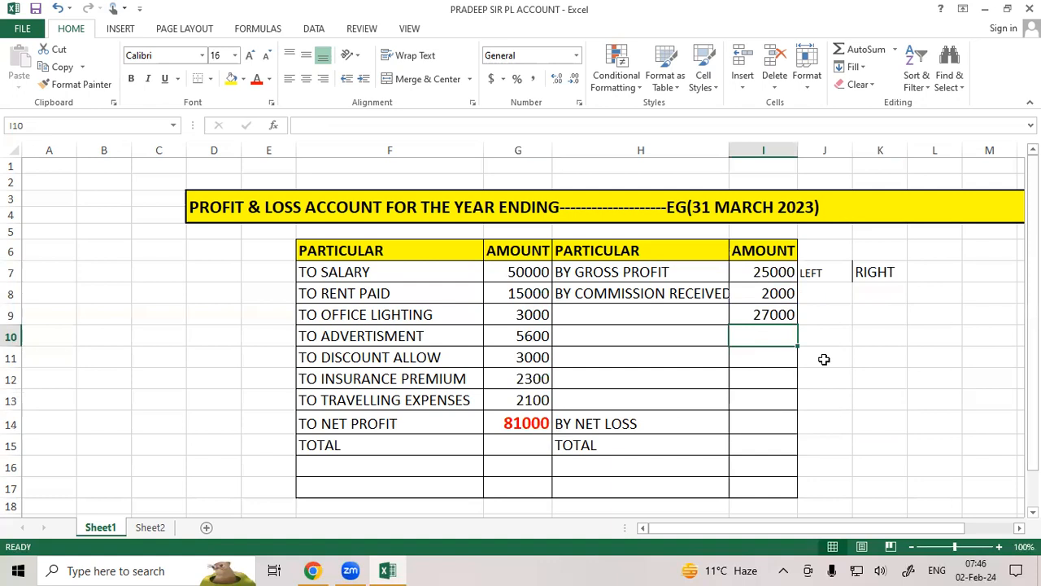
click(862, 314)
text(=81000-27000)
key(Return)
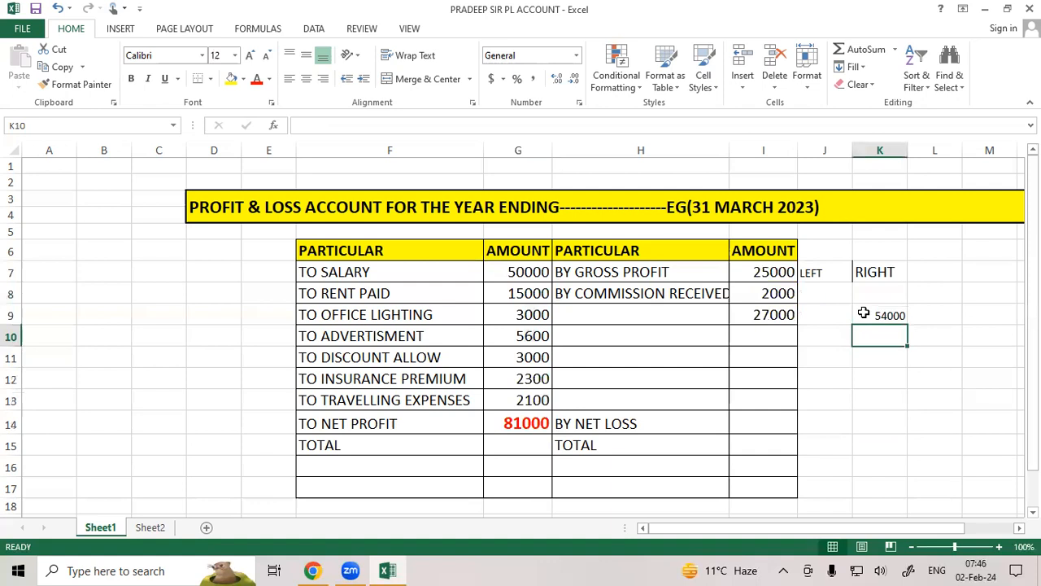
click(876, 356)
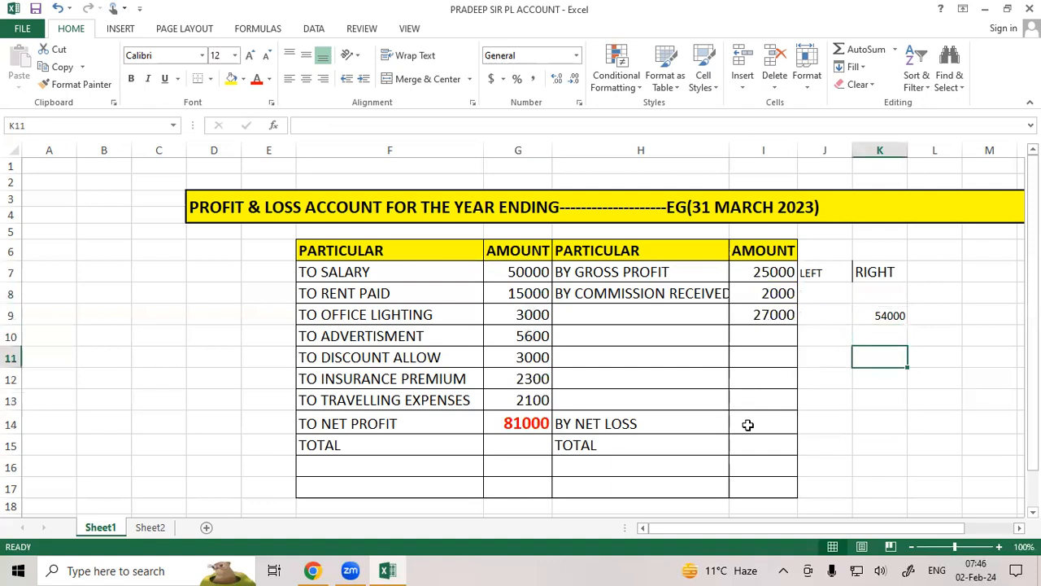
Enter 54000 as the net loss amount in I14.
click(747, 424)
text(54000)
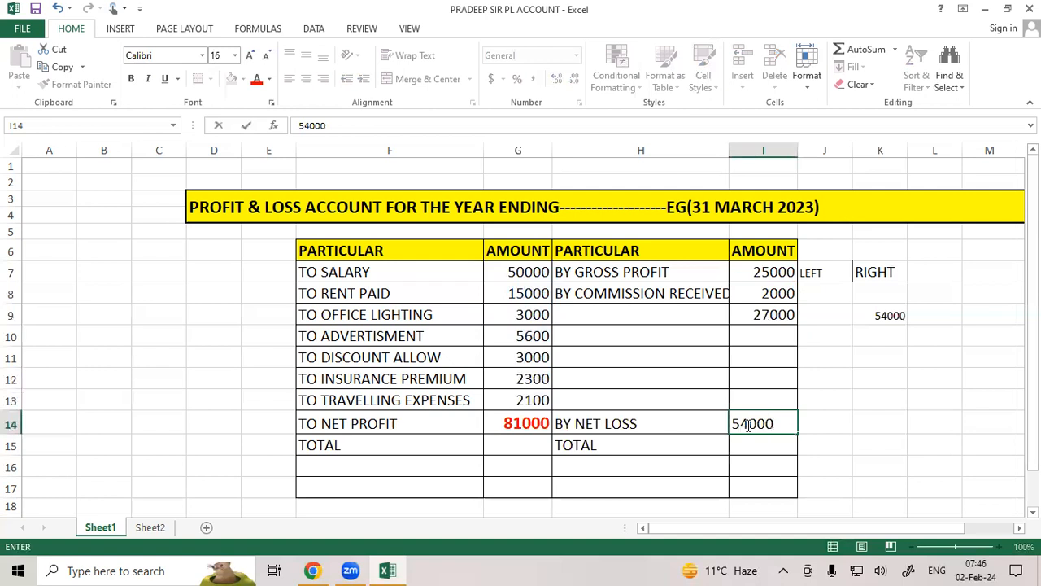
click(871, 442)
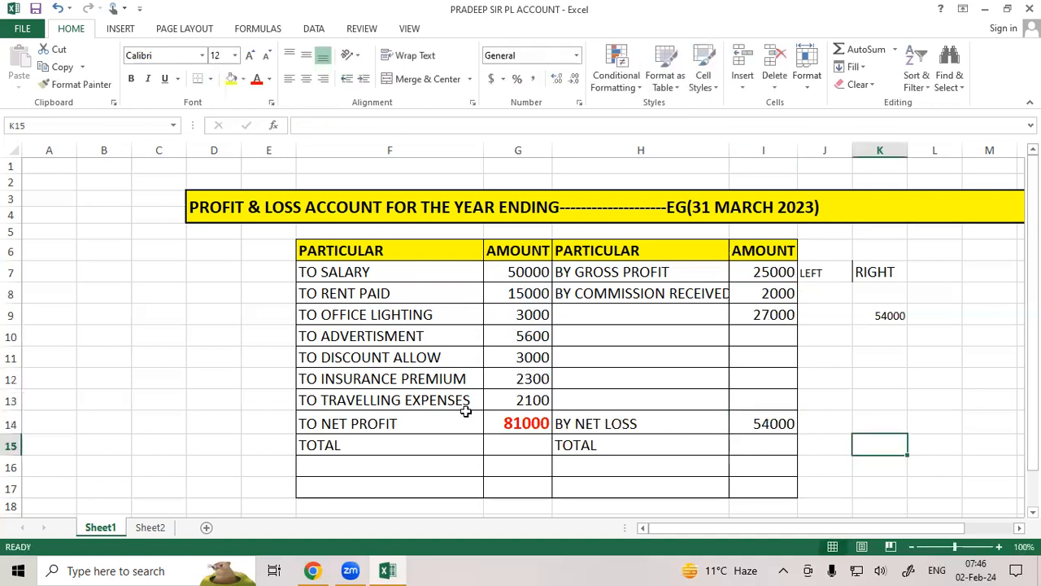
Clear the expense sum from the net profit cell G14.
click(515, 424)
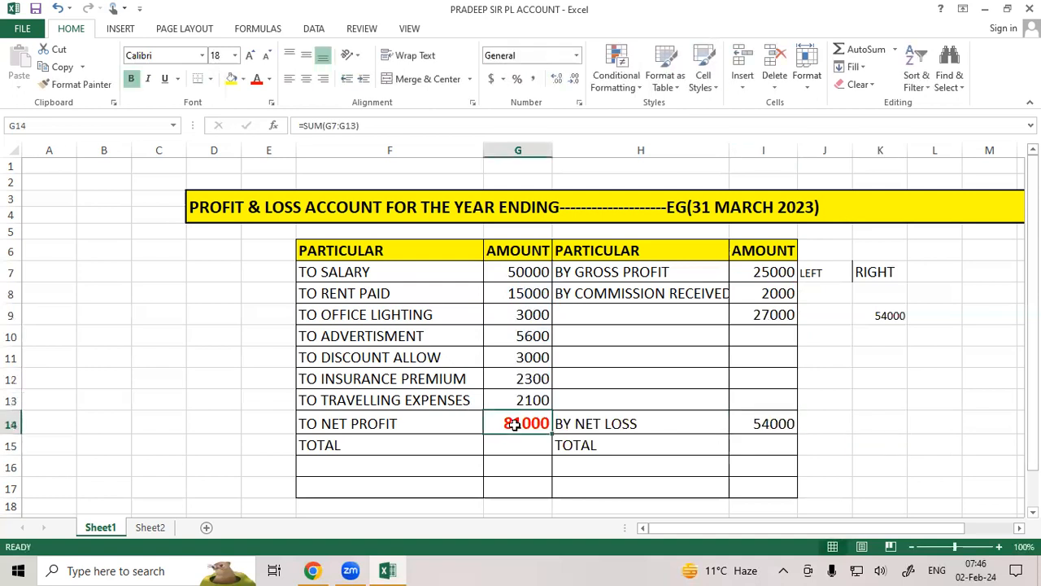
key(Delete)
click(855, 421)
Format the net loss amount in I14 as red, bold text at font size 18.
click(781, 423)
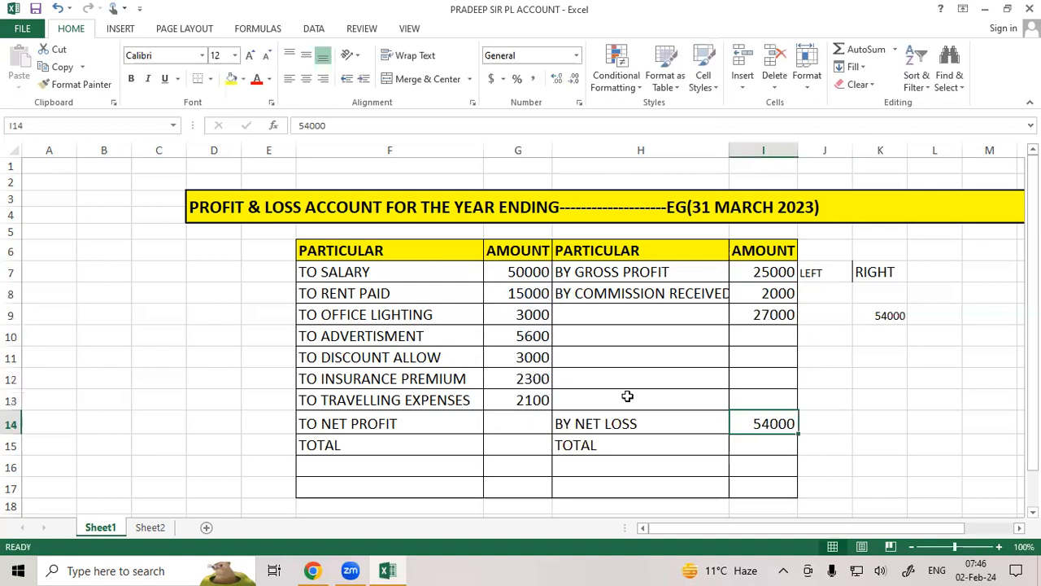
click(256, 85)
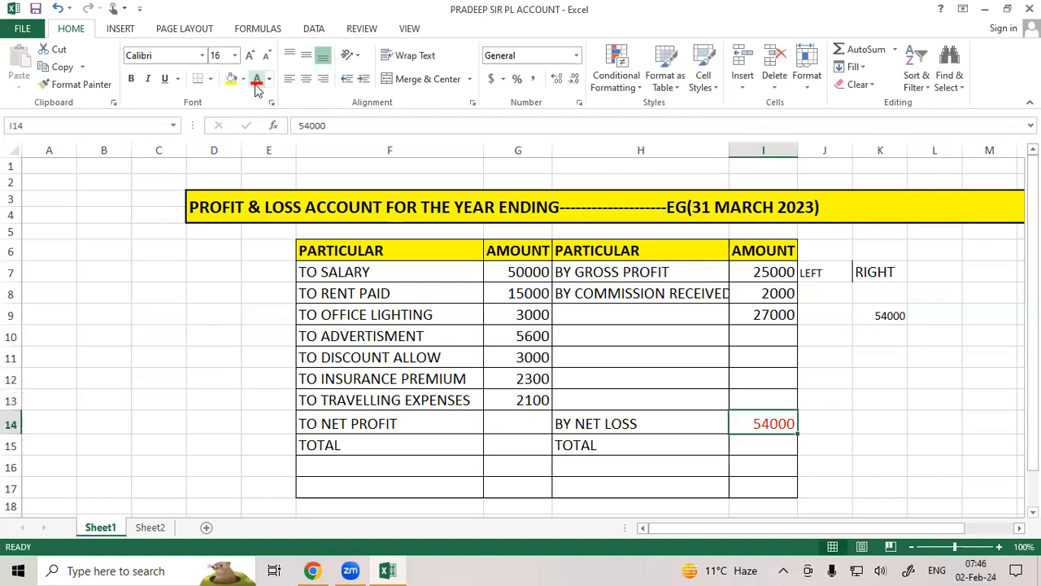
click(131, 79)
click(248, 61)
click(872, 374)
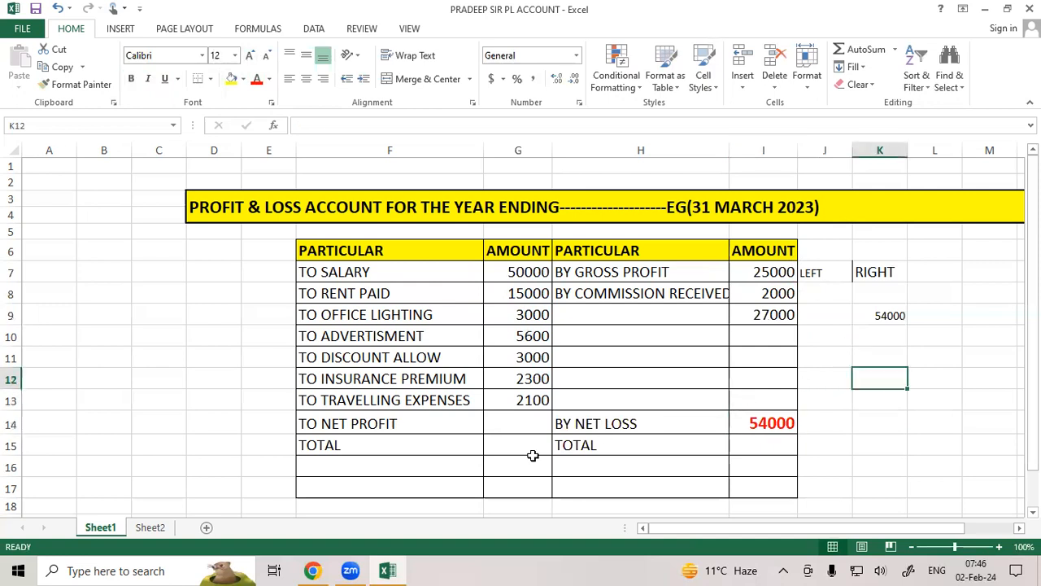
Enter 81000 as the expense side total in G15.
click(495, 452)
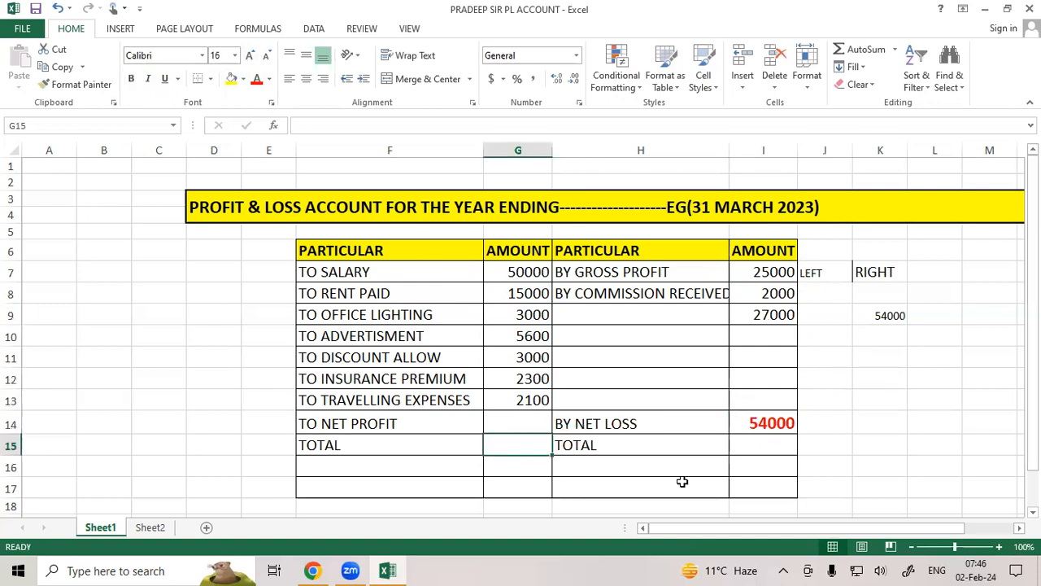
text(810000)
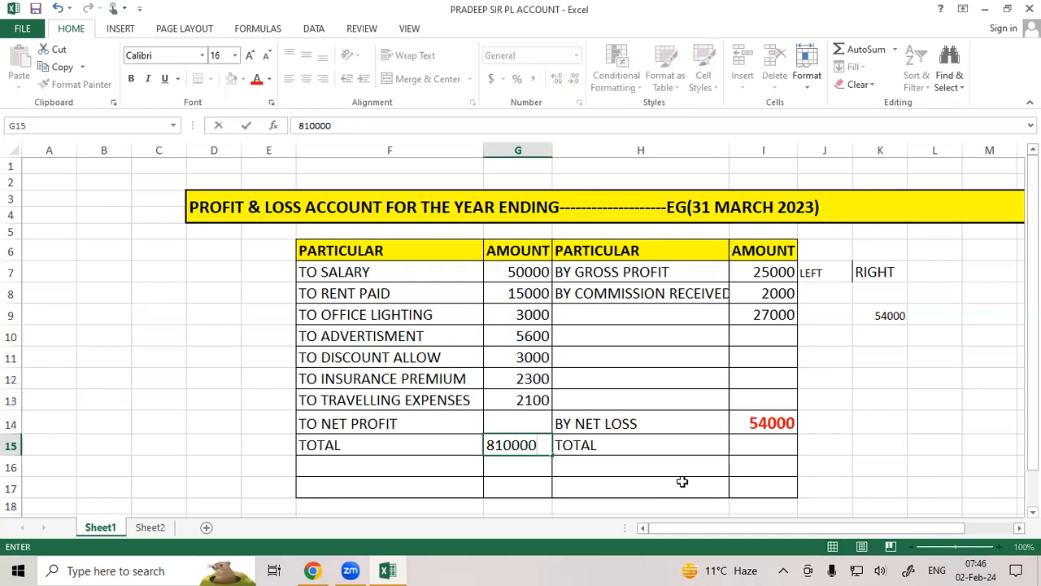
key(BackSpace)
Total the income side in I15 by summing I7:I14.
click(763, 444)
text(=)
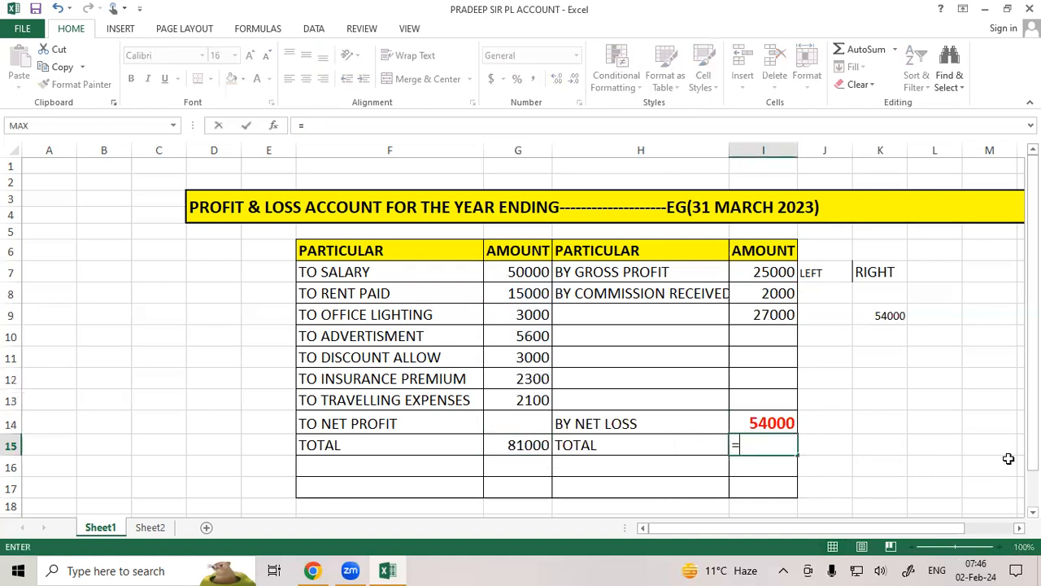
text(SUM()
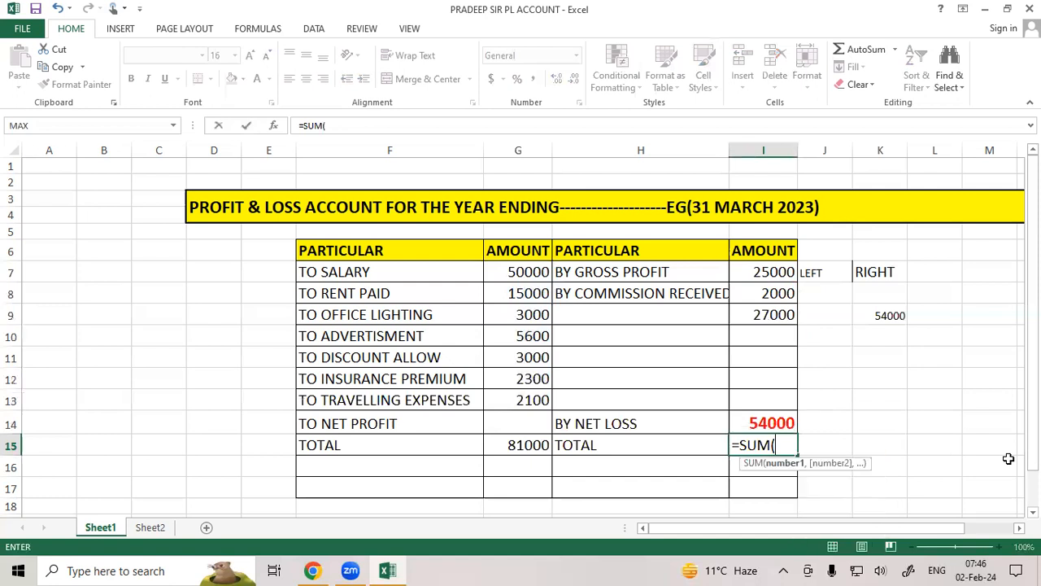
drag(769, 272, 773, 423)
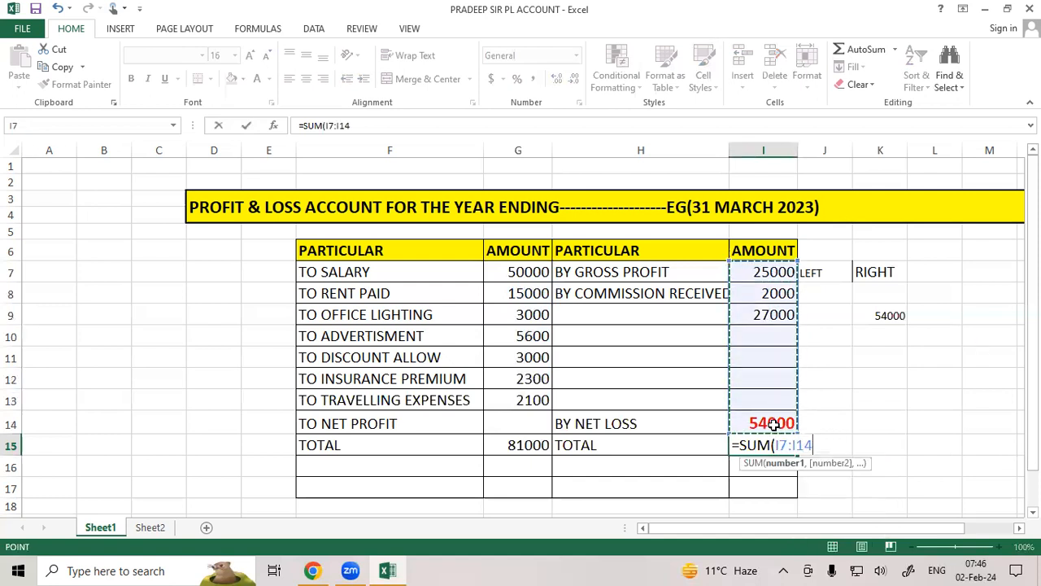
key(Return)
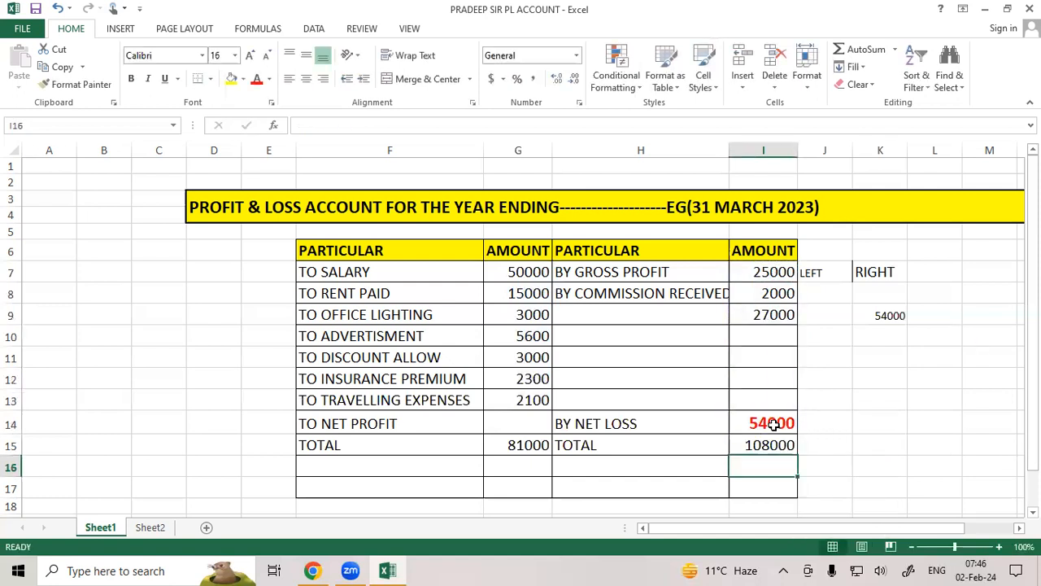
Clear the temporary income subtotal in I9 so it is not counted in the total.
click(761, 314)
key(Delete)
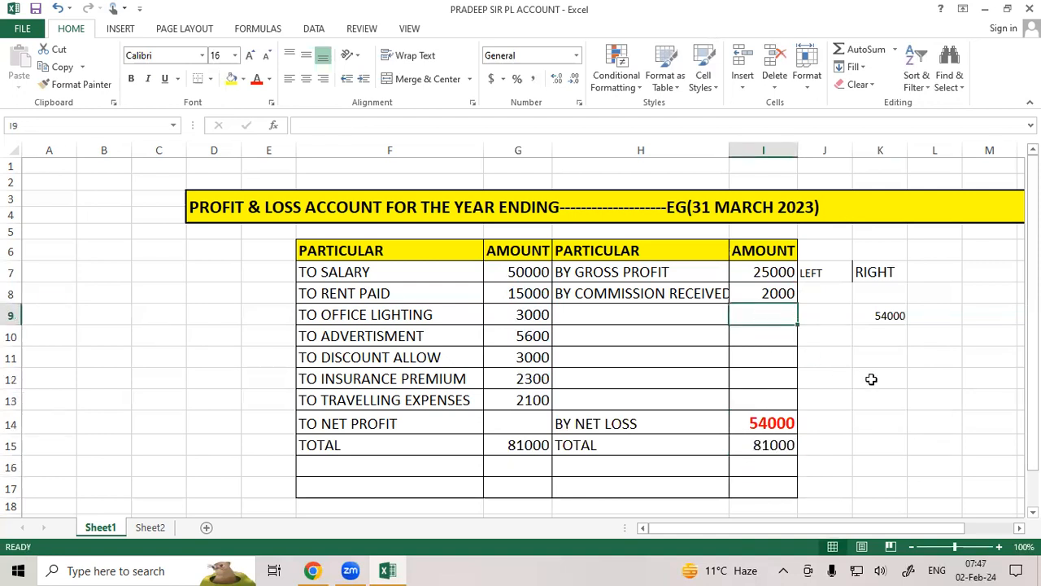
click(871, 378)
click(867, 483)
Compare the totals in I15 and G15, check the net loss in I14, and save the workbook.
click(760, 445)
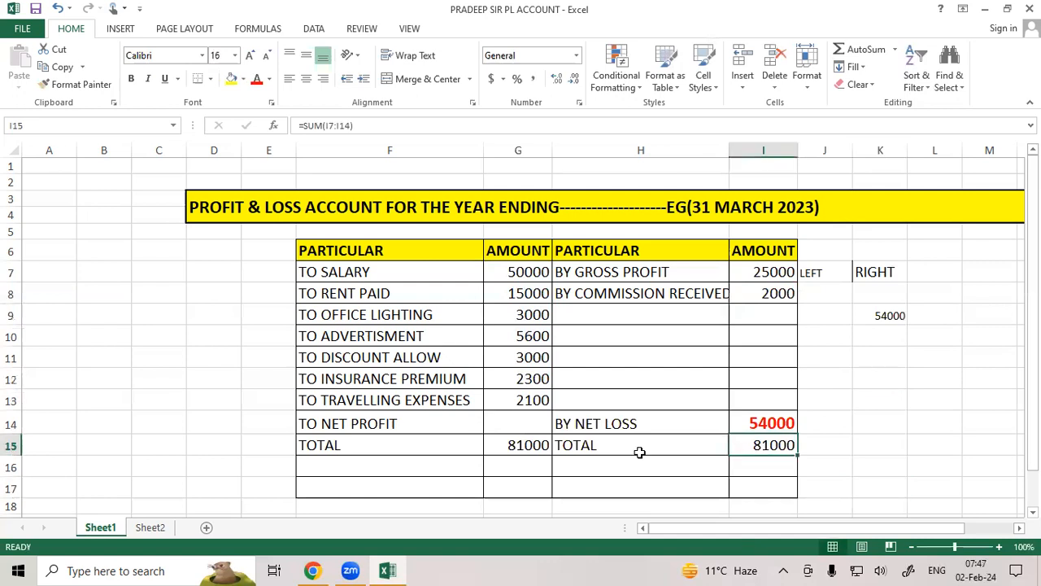
click(516, 446)
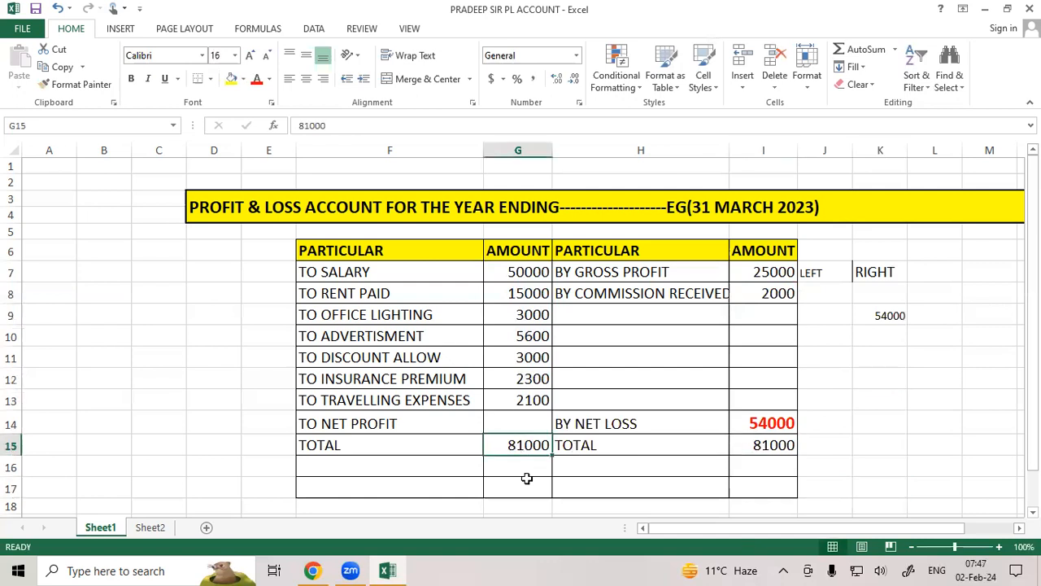
click(771, 424)
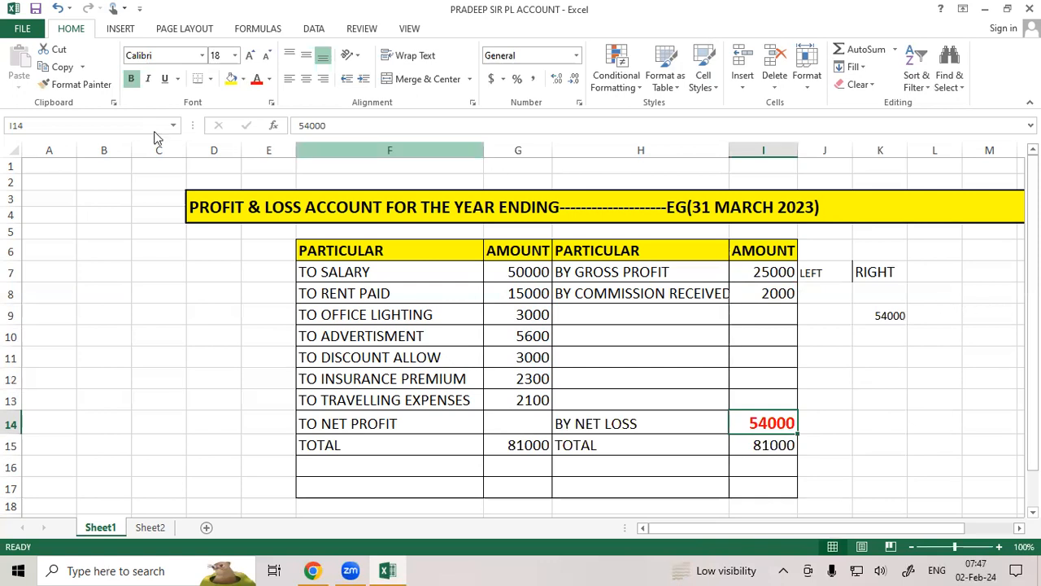
click(29, 30)
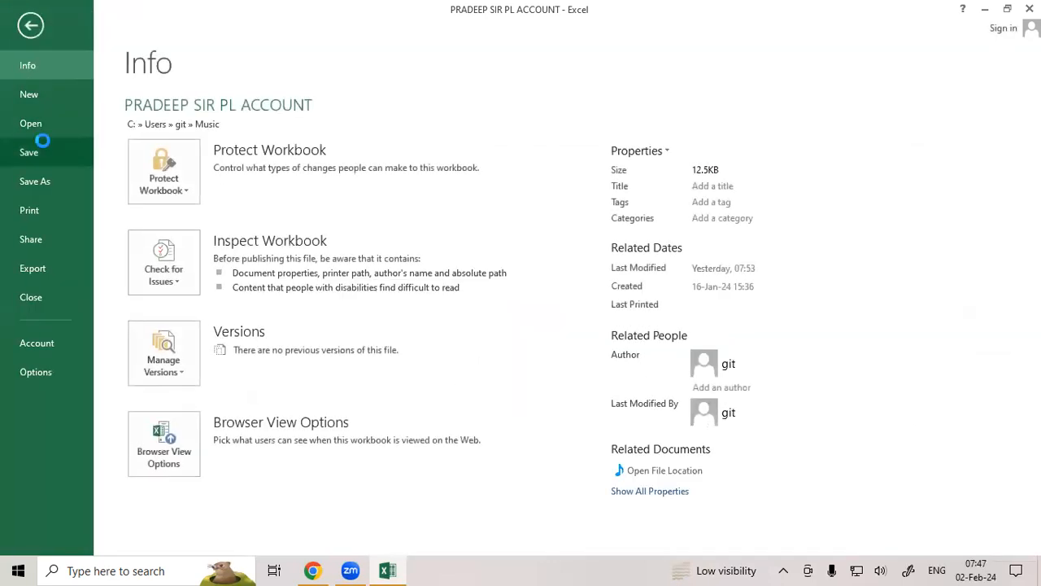
click(42, 137)
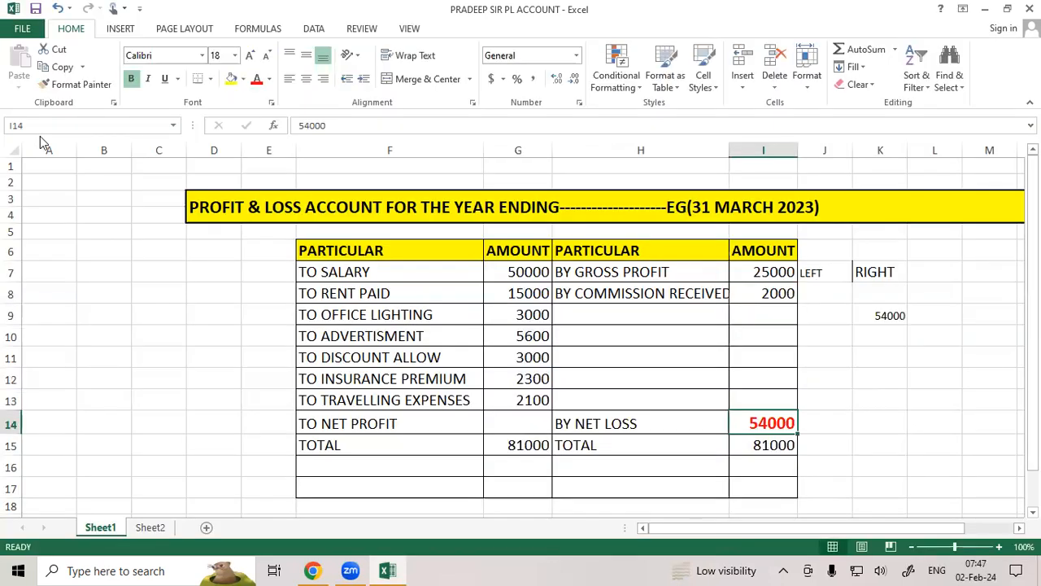